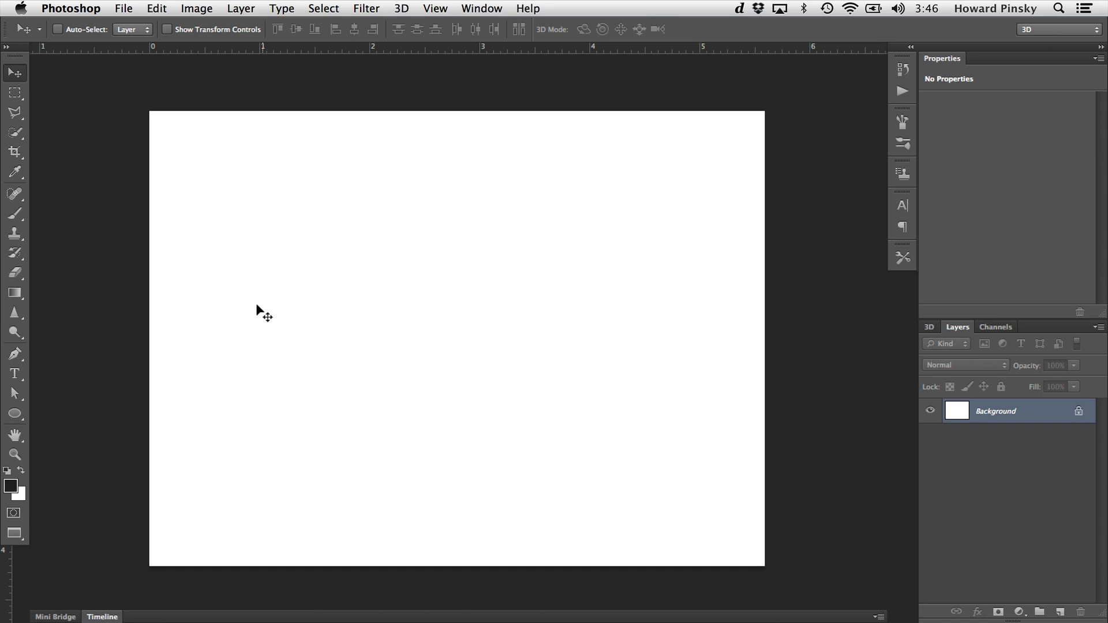
# - Check the image size, and fill the Background layer with the dark grey foreground colour #222222
pyautogui.press('super+alt+i')
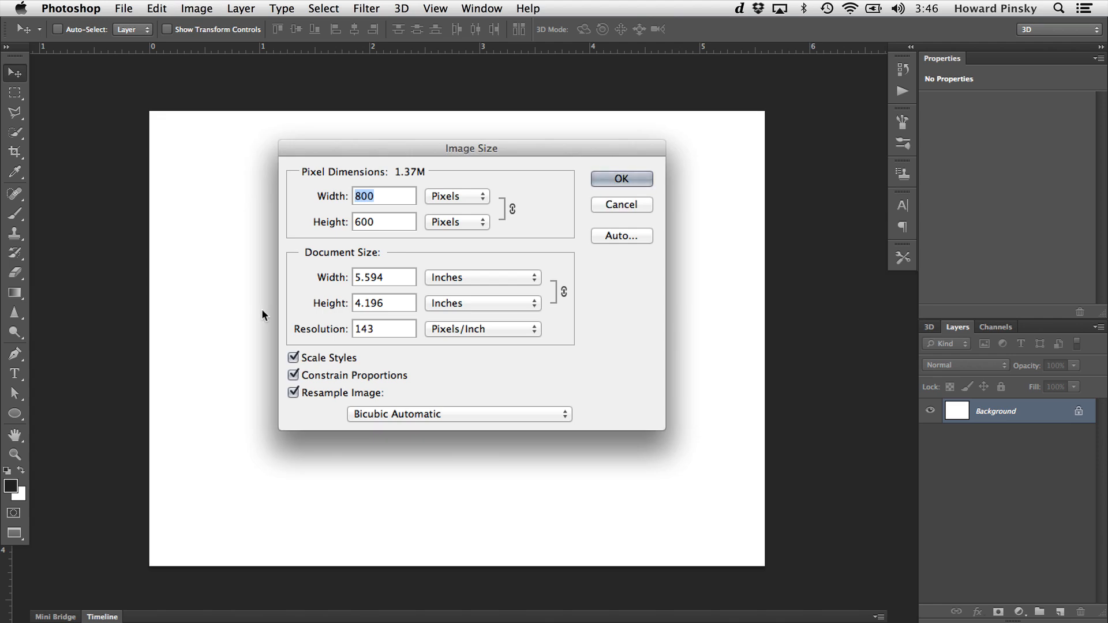
pyautogui.press('Escape')
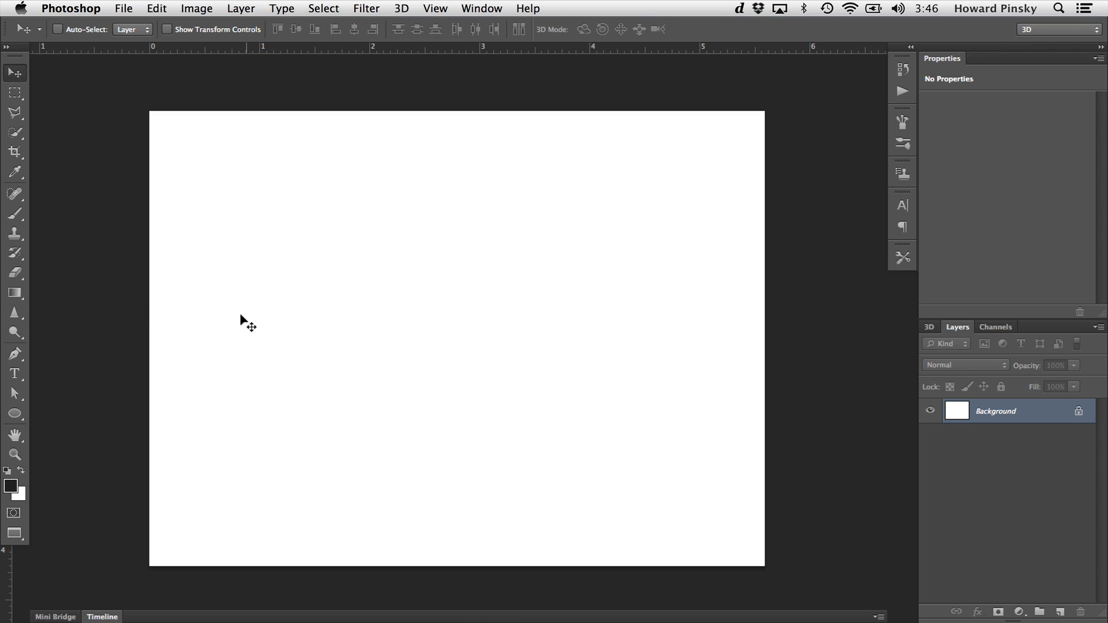
pyautogui.click(11, 486)
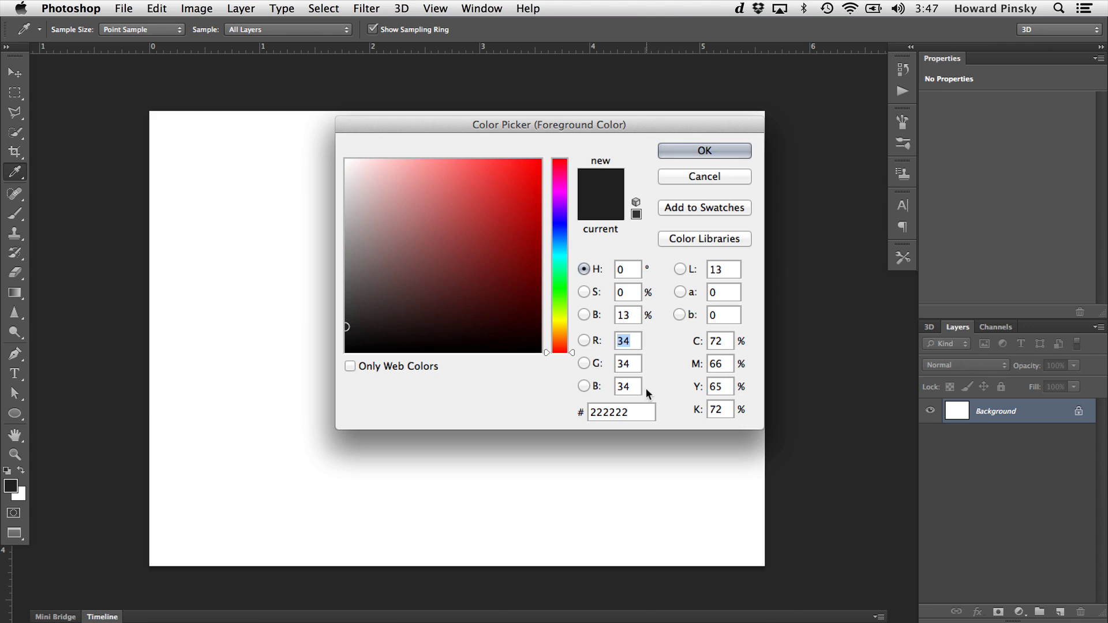
pyautogui.press('Return')
pyautogui.press('v')
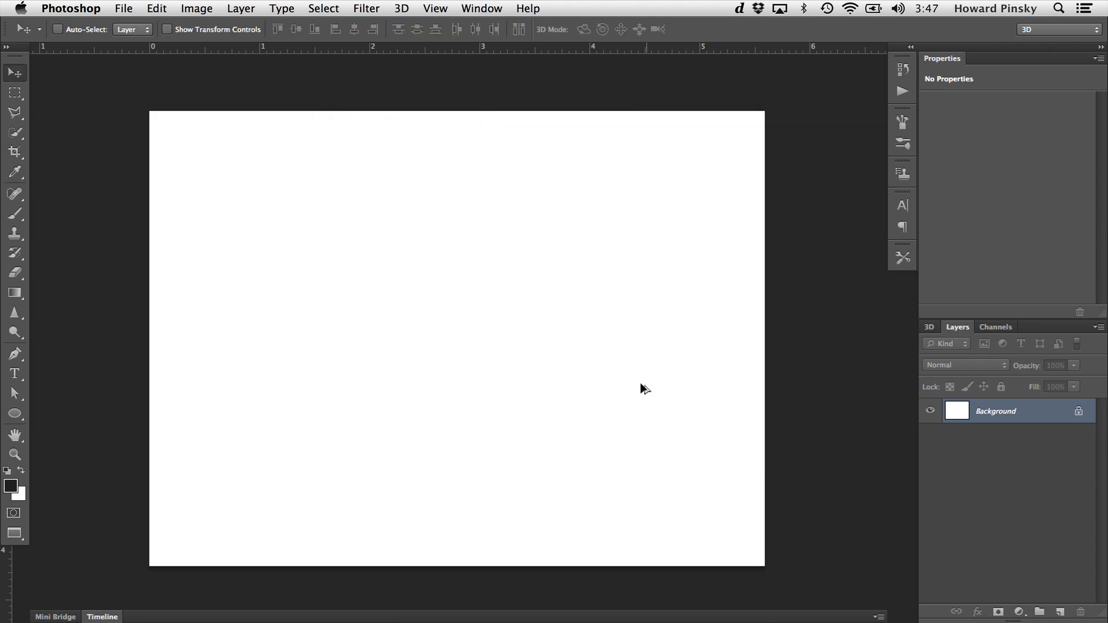
pyautogui.hotkey('alt', 'BackSpace')
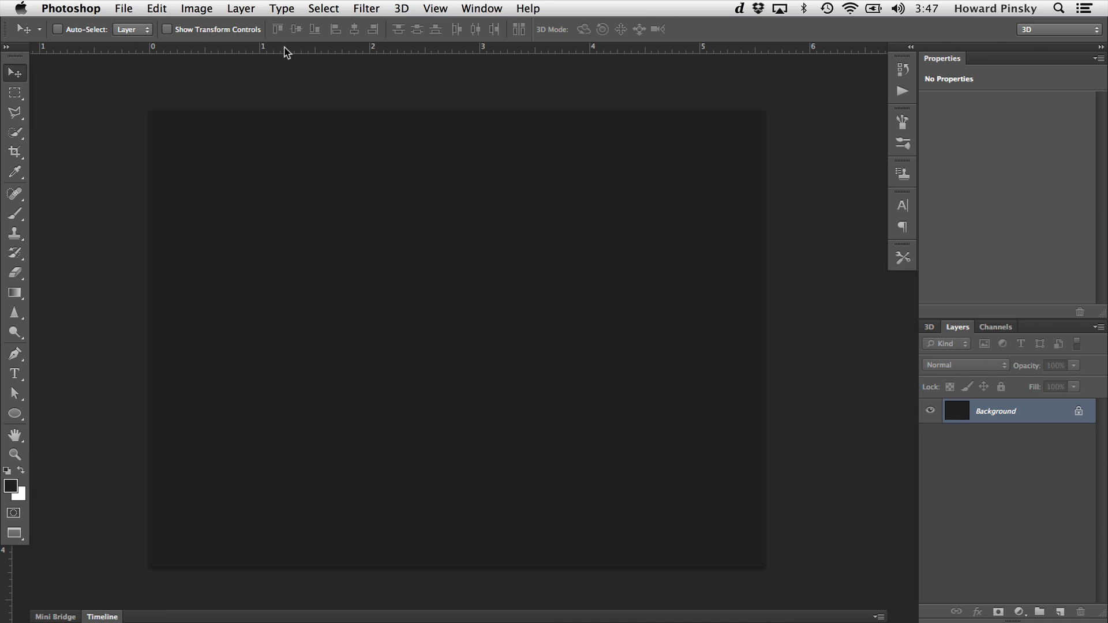
# - Place a horizontal and a vertical guide that cross at the exact centre of the canvas
pyautogui.moveTo(286, 52); pyautogui.dragTo(338, 337)
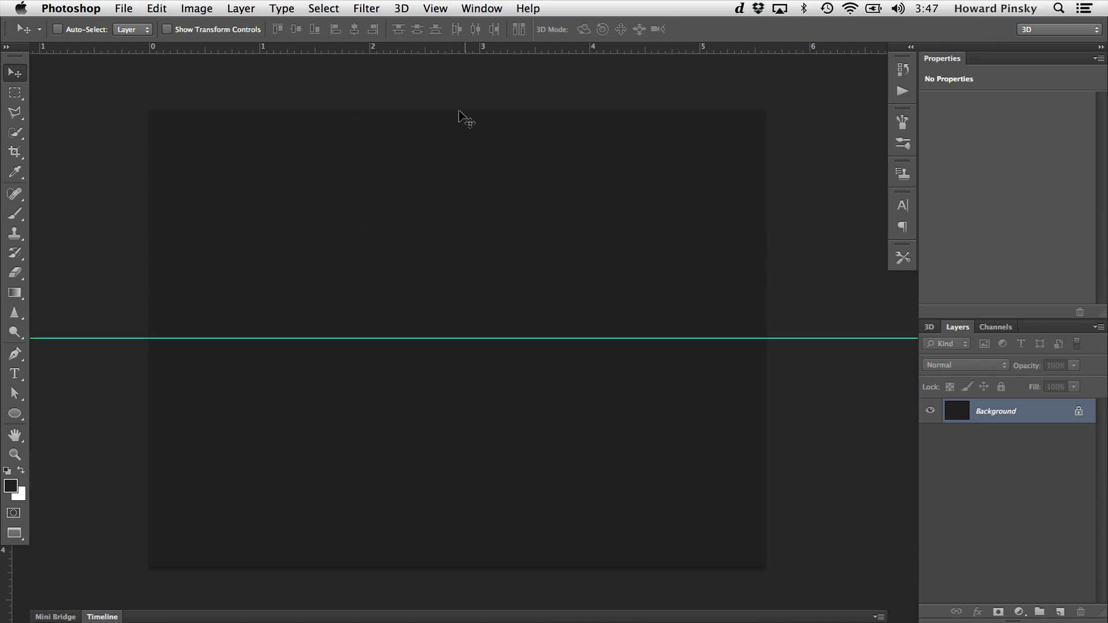
pyautogui.click(436, 8)
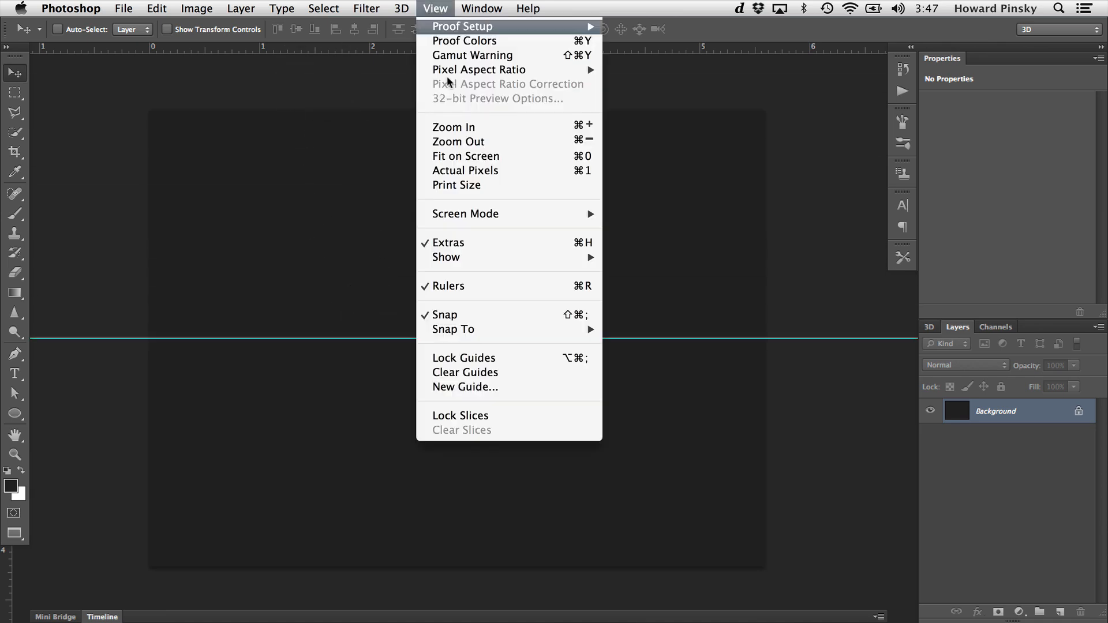
pyautogui.click(503, 314)
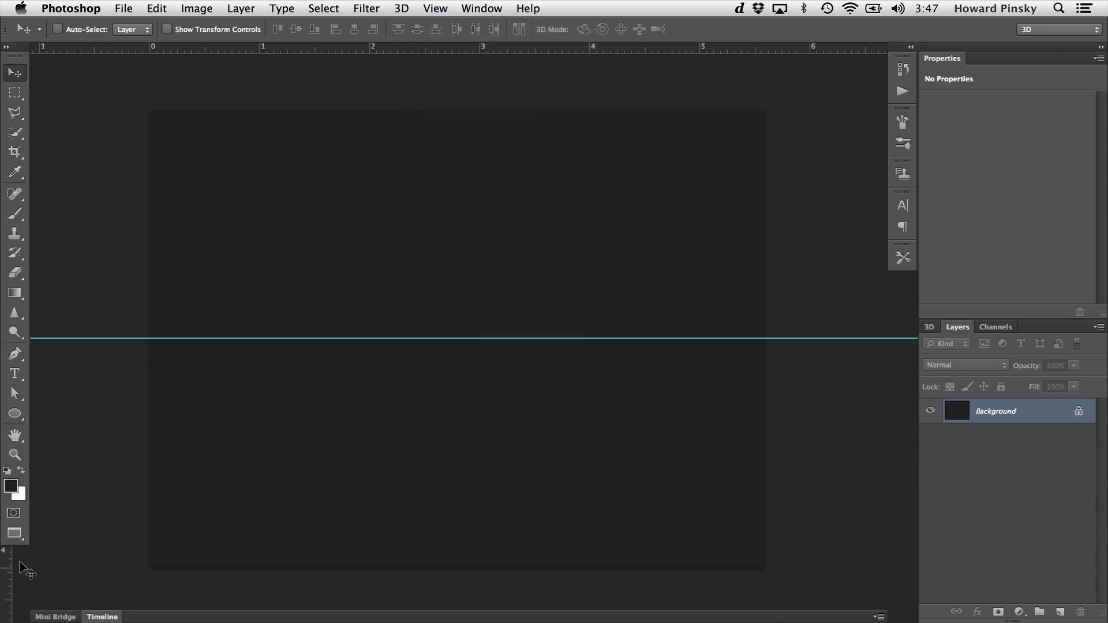
pyautogui.moveTo(6, 574); pyautogui.dragTo(458, 458)
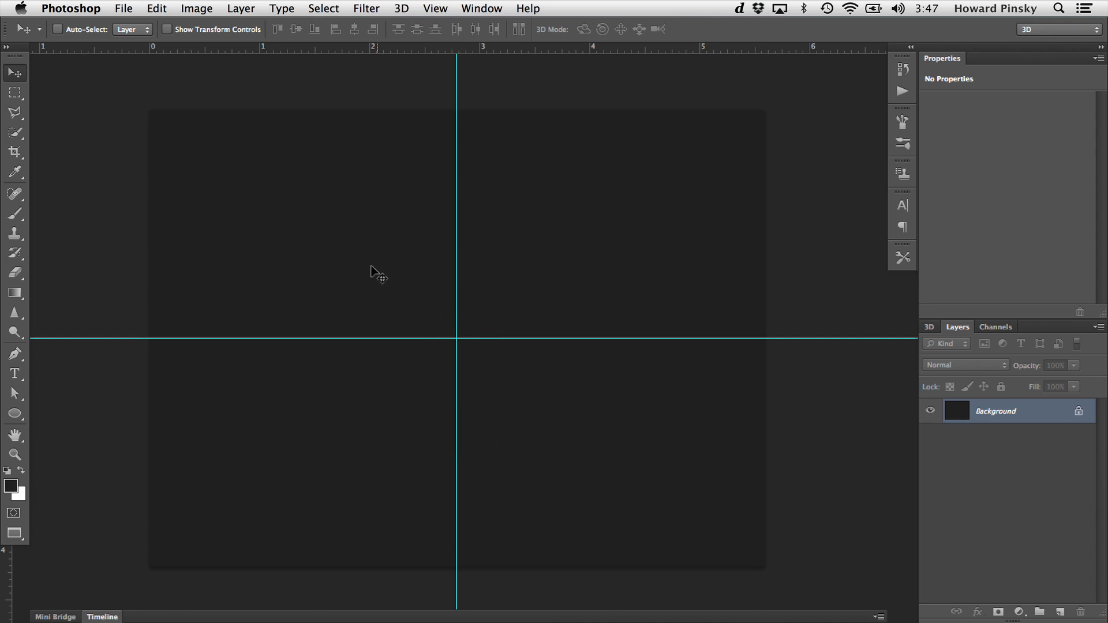
# - Set up the Ellipse tool in Shape mode with a white fill
pyautogui.click(20, 413)
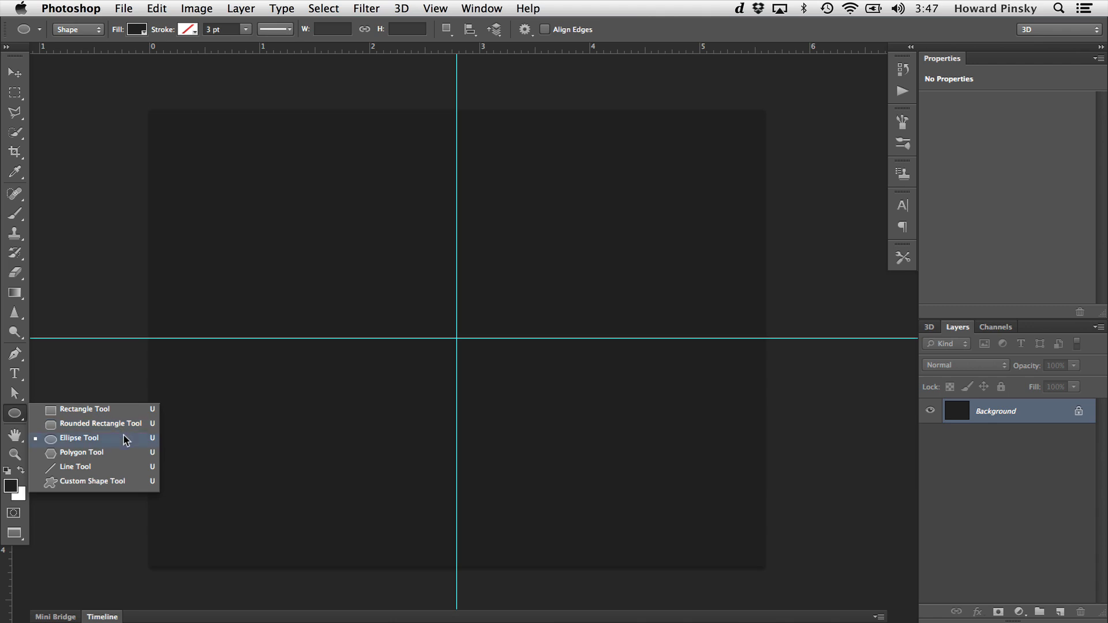
pyautogui.click(123, 437)
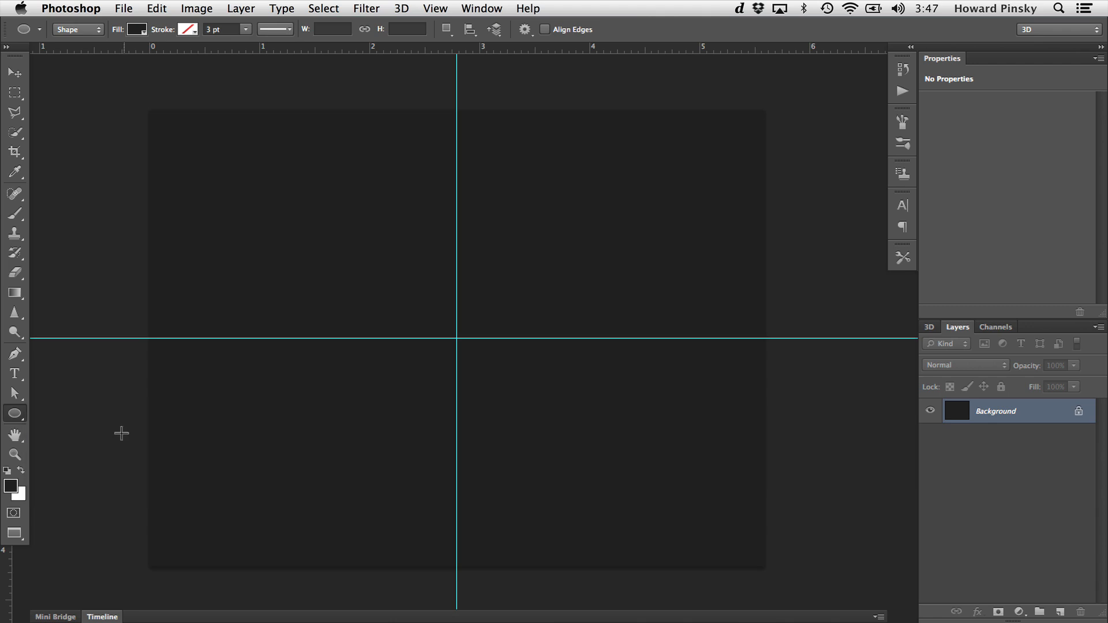
pyautogui.click(81, 30)
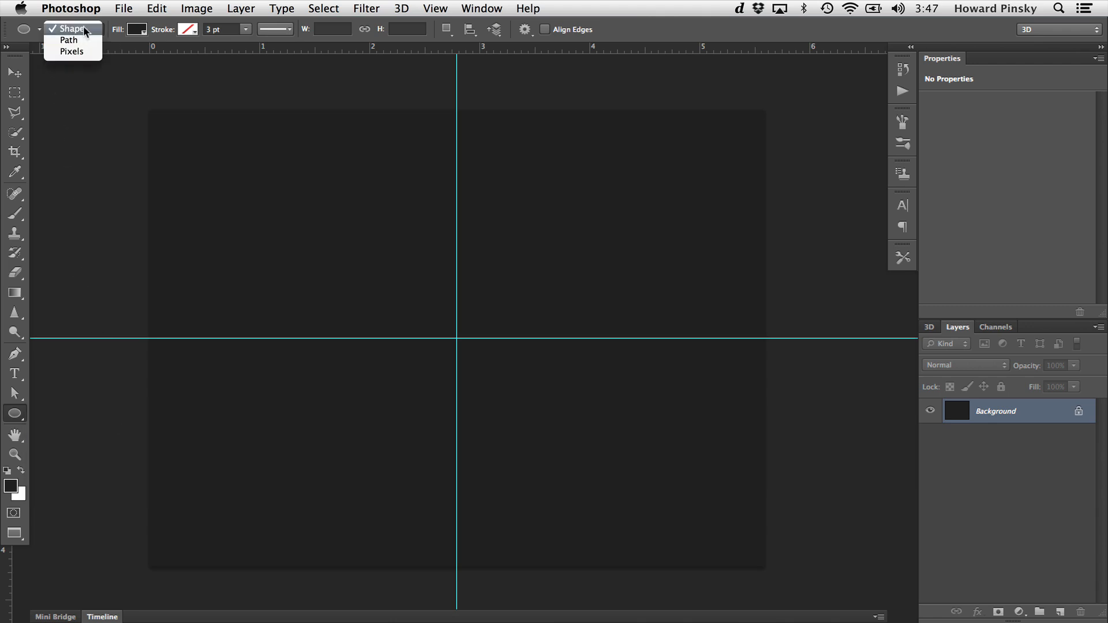
pyautogui.click(85, 30)
pyautogui.click(136, 29)
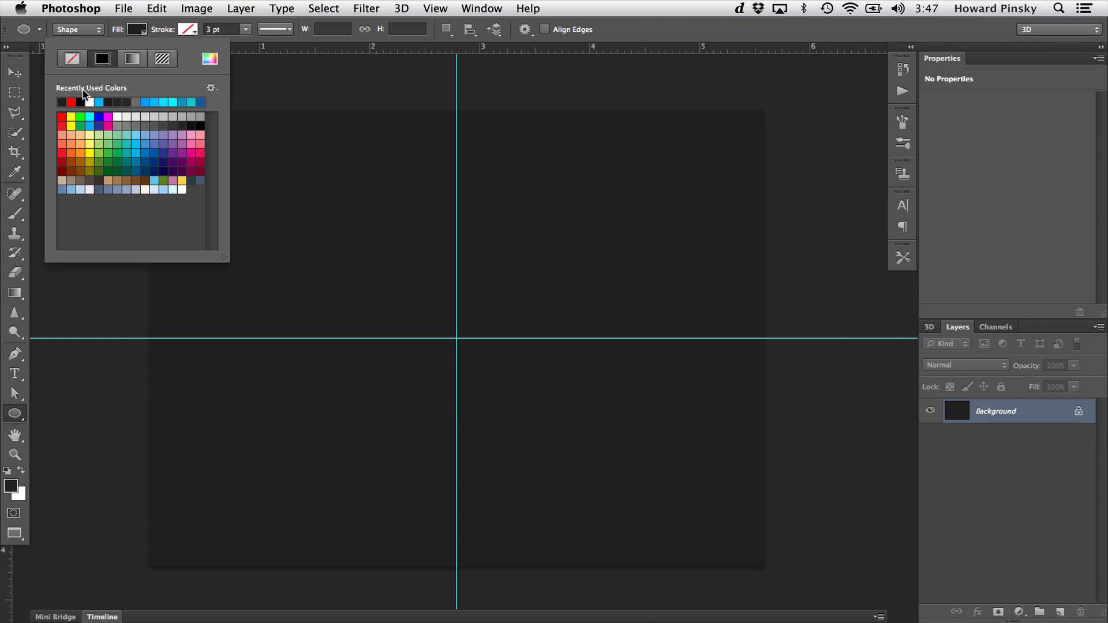
pyautogui.click(89, 102)
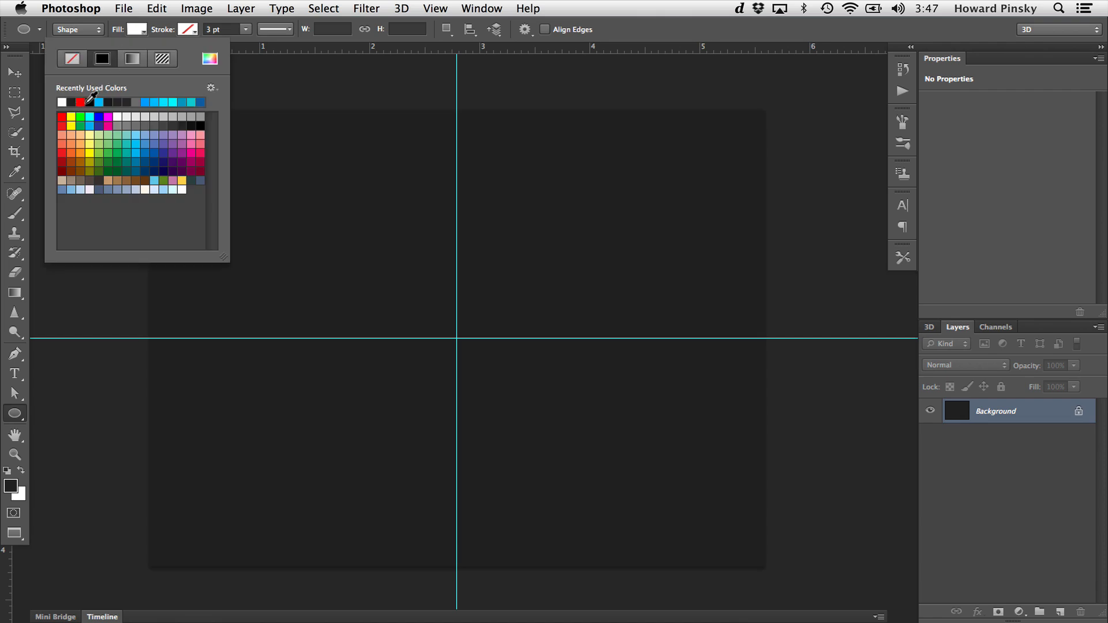
pyautogui.press('Return')
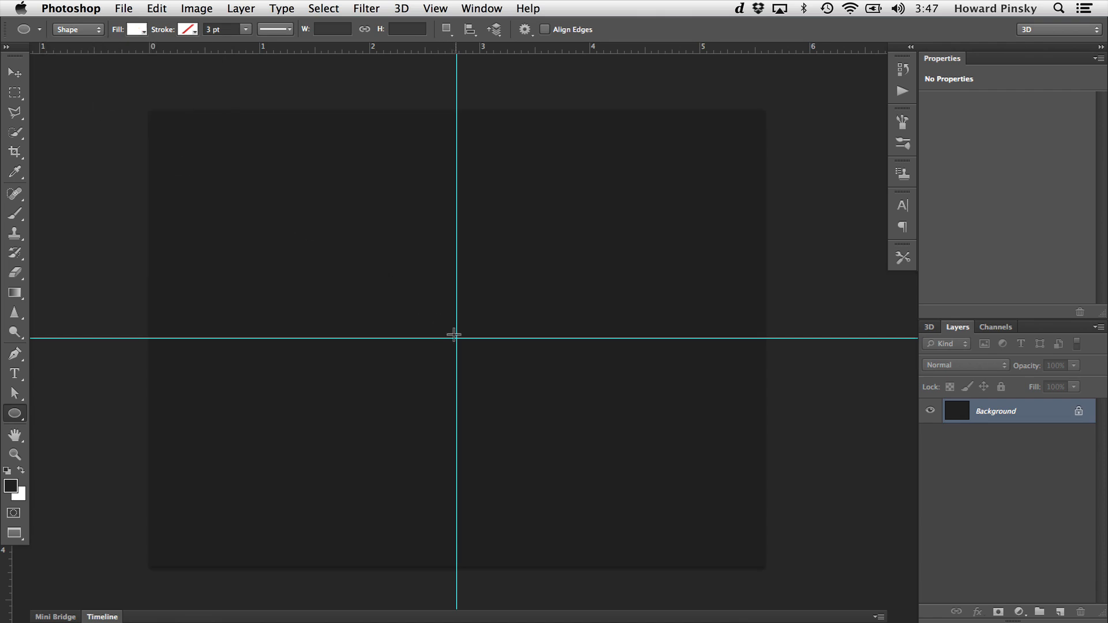
# - Draw a perfect circle about 468 px in diameter centred on the guide intersection, and hide its path outline
pyautogui.moveTo(453, 334); pyautogui.dragTo(603, 258)
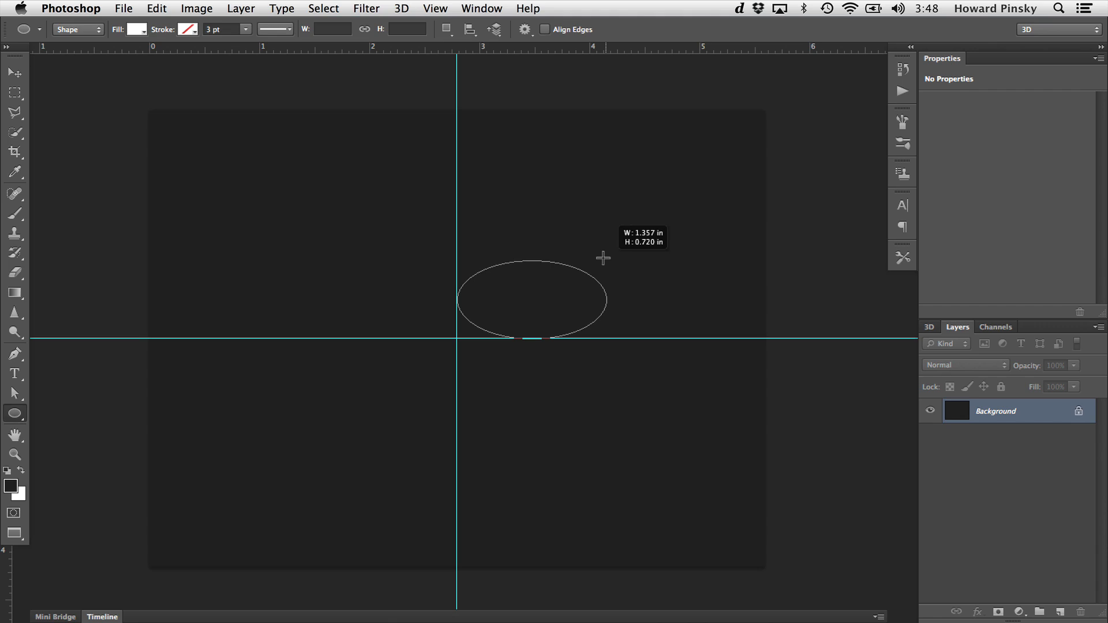
pyautogui.press('shift')
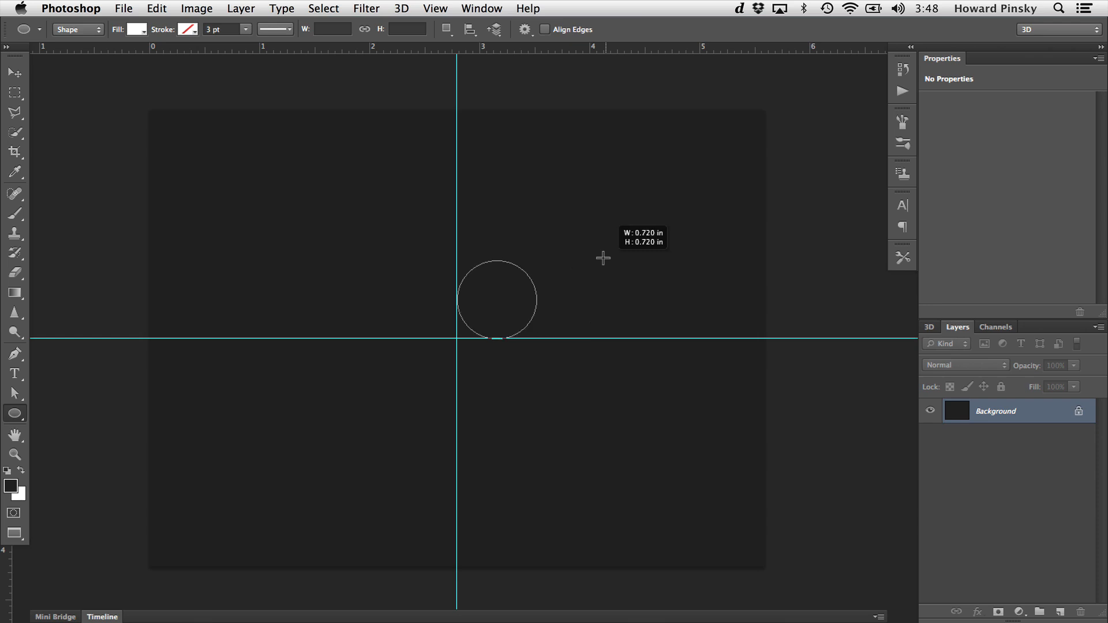
pyautogui.moveTo(603, 258); pyautogui.dragTo(657, 188)
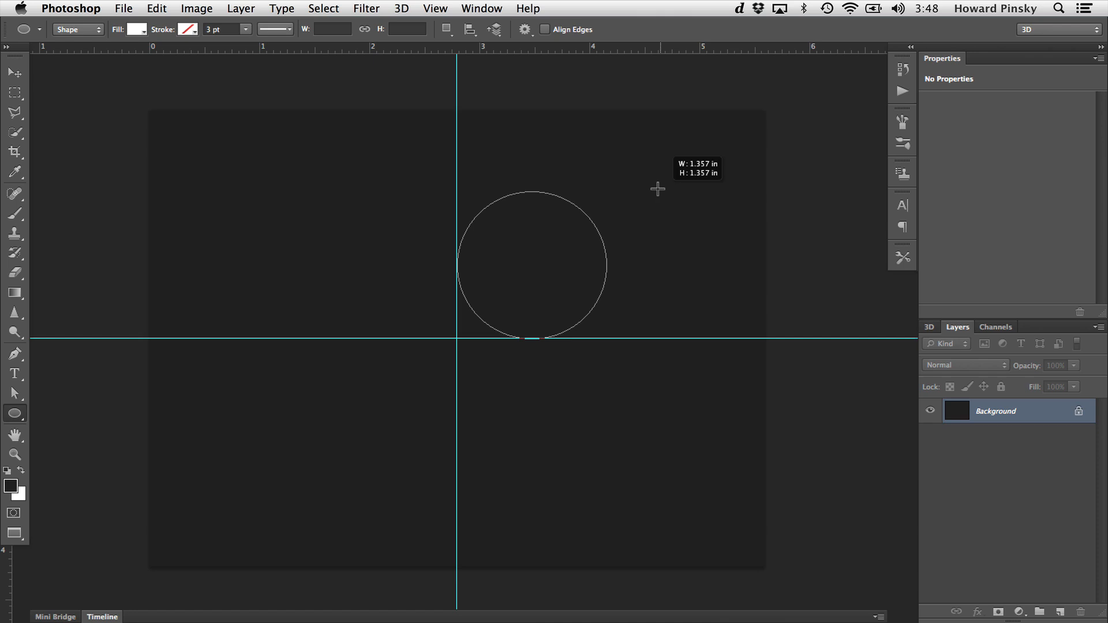
pyautogui.press('alt')
pyautogui.moveTo(657, 189); pyautogui.dragTo(698, 159)
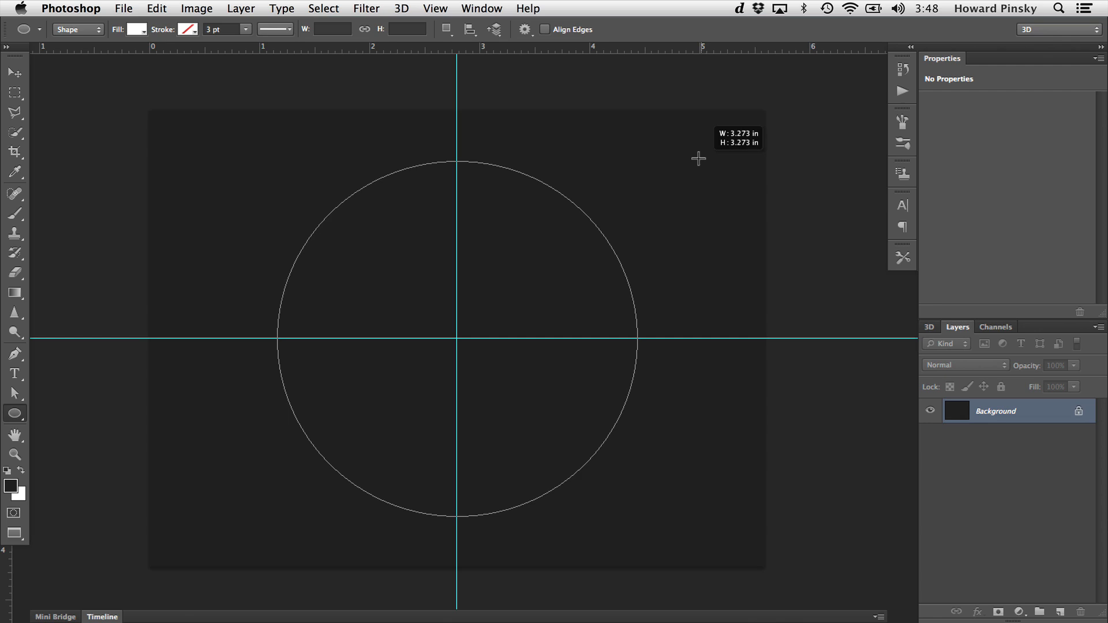
pyautogui.moveTo(698, 159); pyautogui.dragTo(698, 159)
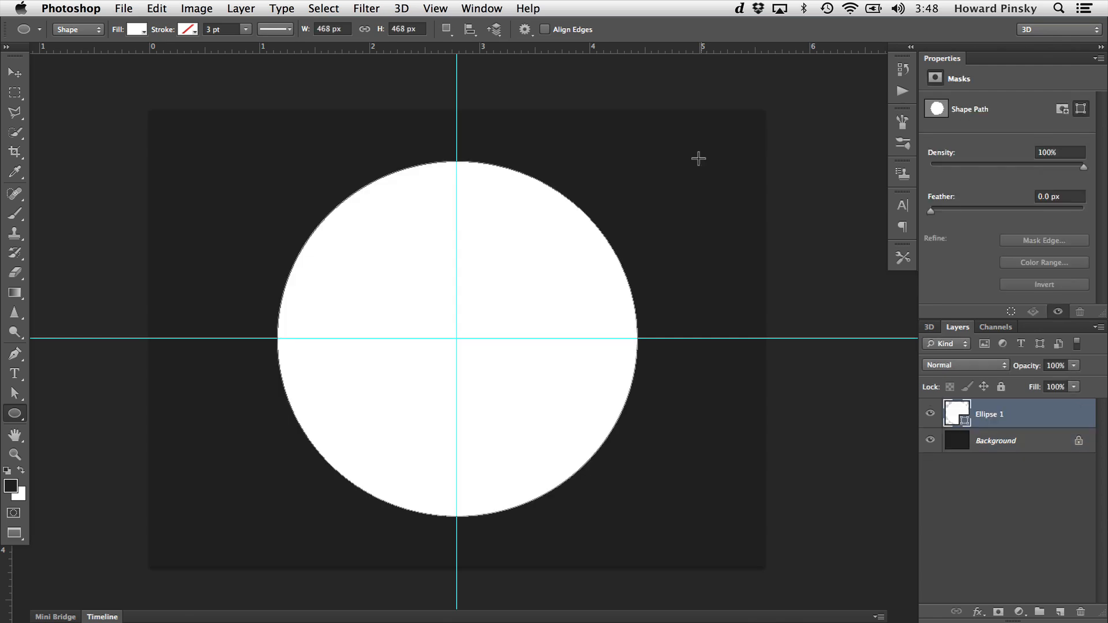
pyautogui.press('super+shift+h')
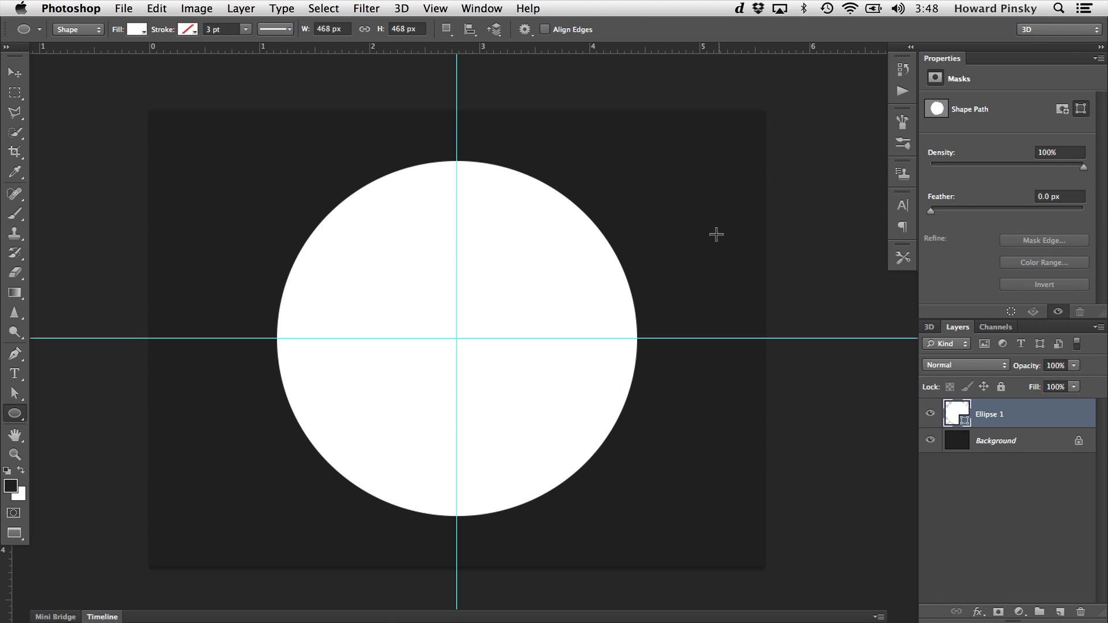
pyautogui.press('v')
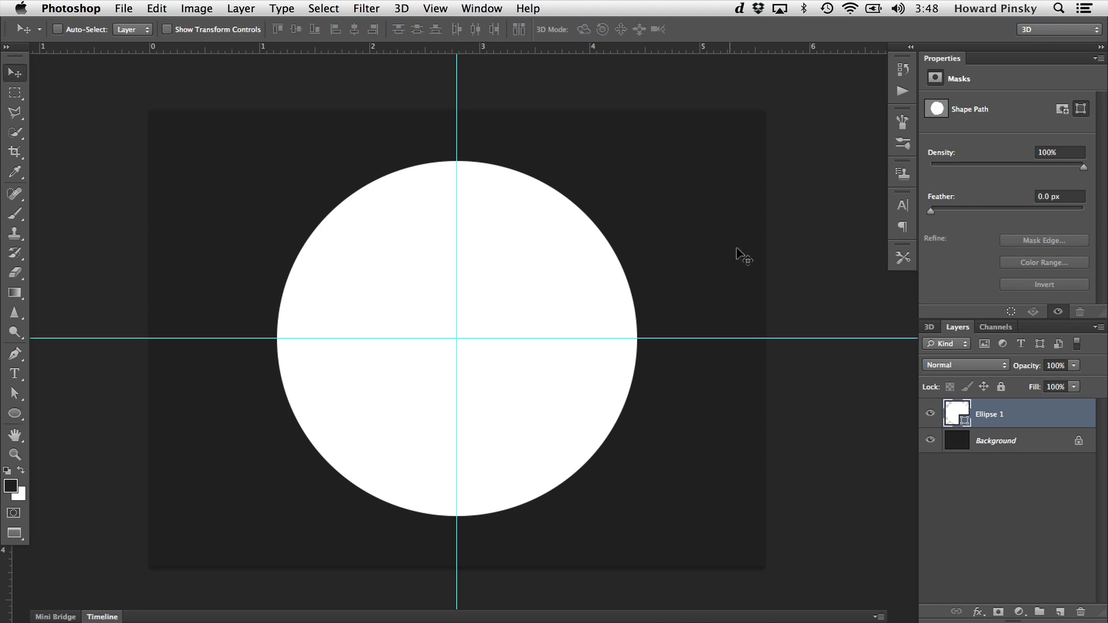
# - Add a Gradient Overlay to the circle's layer and set the gradient's stop at location 0% to #292929
pyautogui.doubleClick(1041, 413)
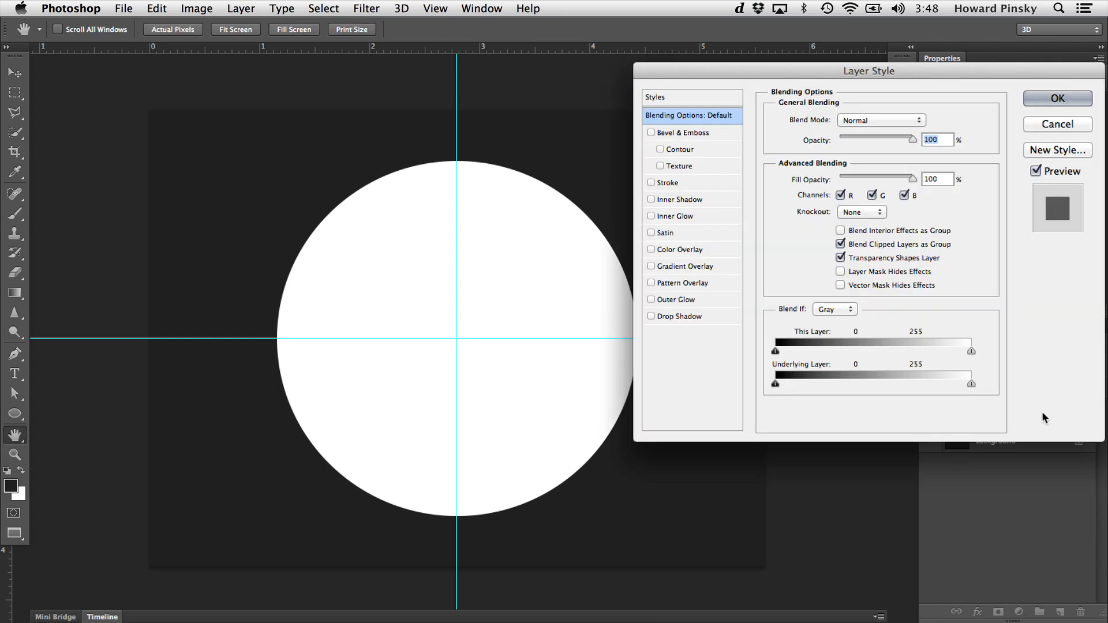
pyautogui.click(709, 267)
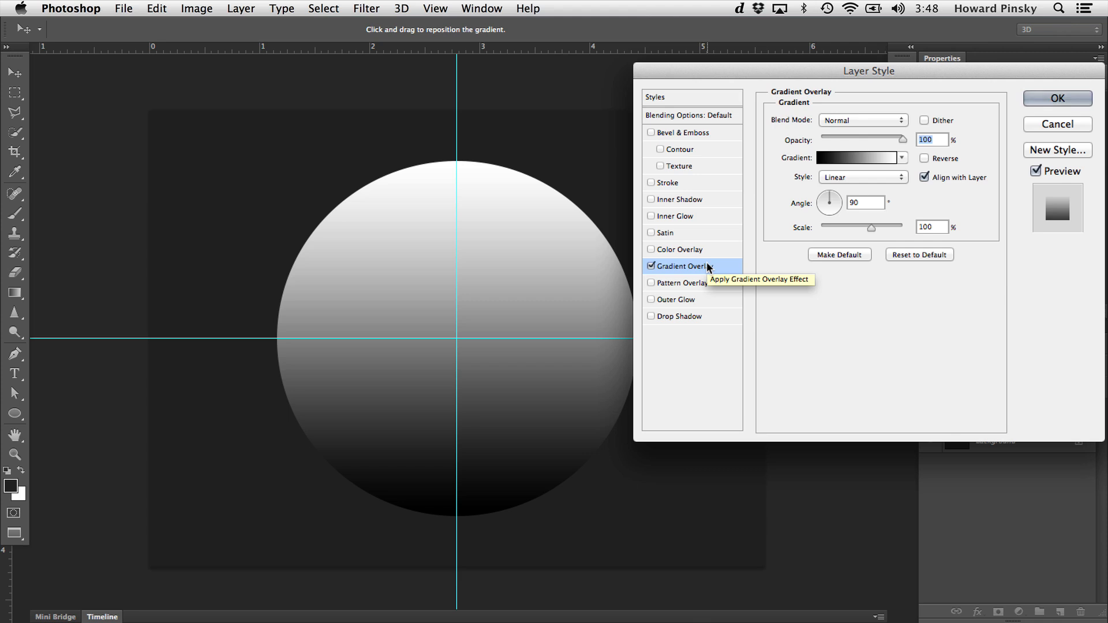
pyautogui.click(848, 160)
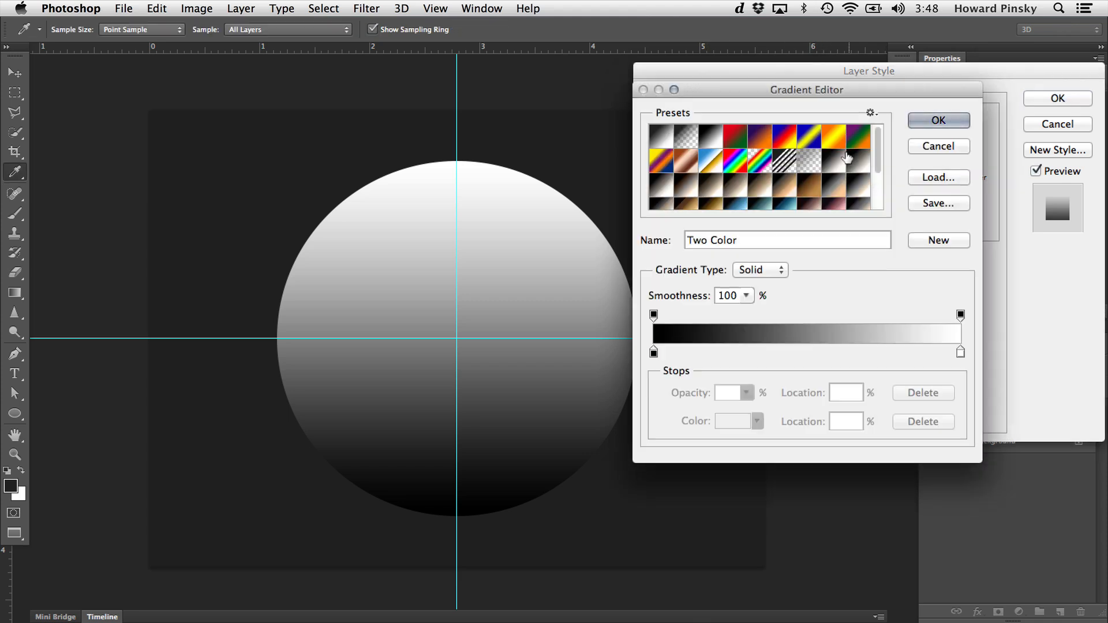
pyautogui.click(654, 353)
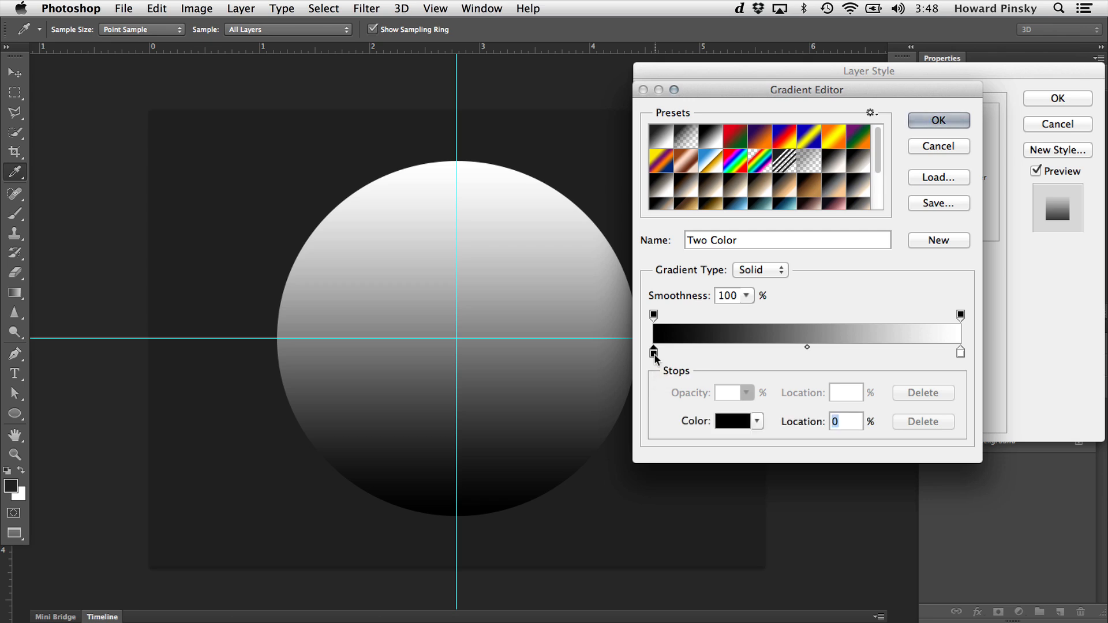
pyautogui.click(616, 446)
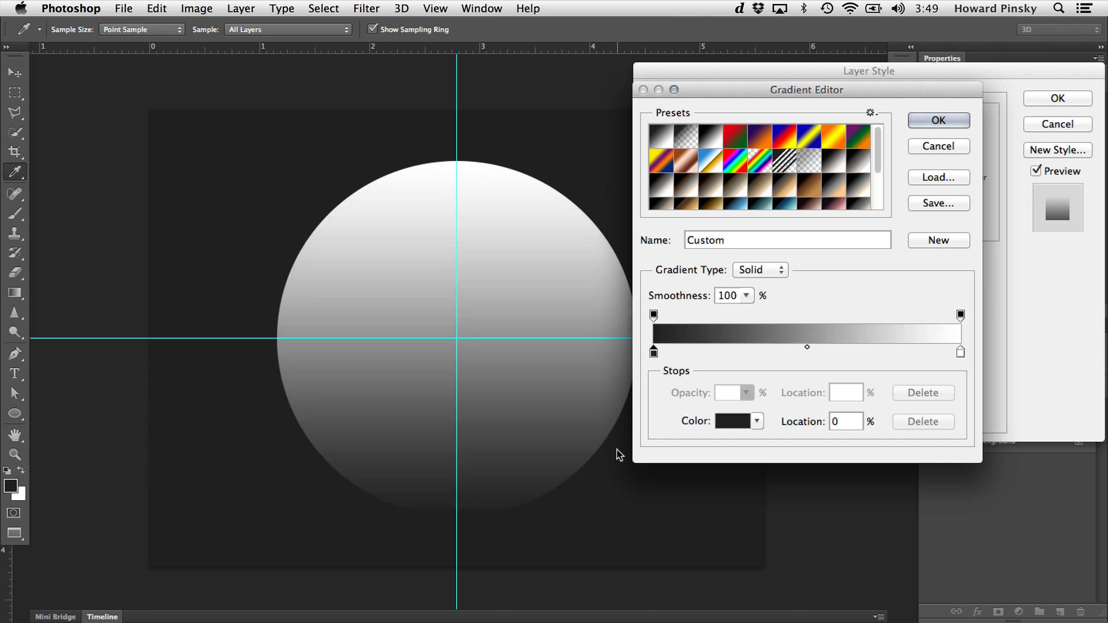
pyautogui.click(728, 422)
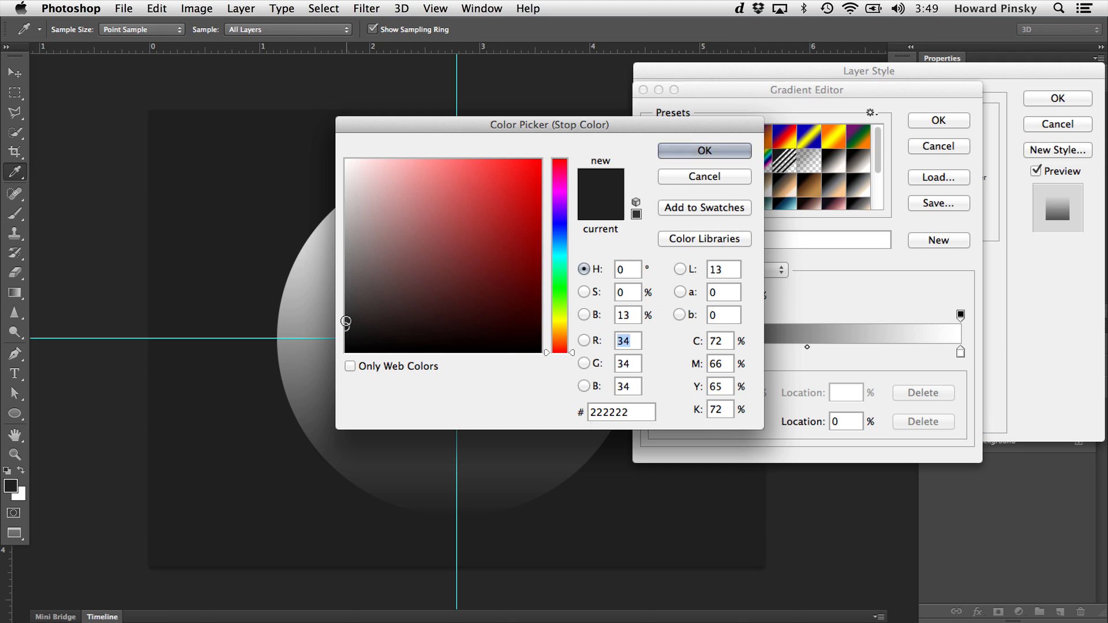
pyautogui.click(344, 321)
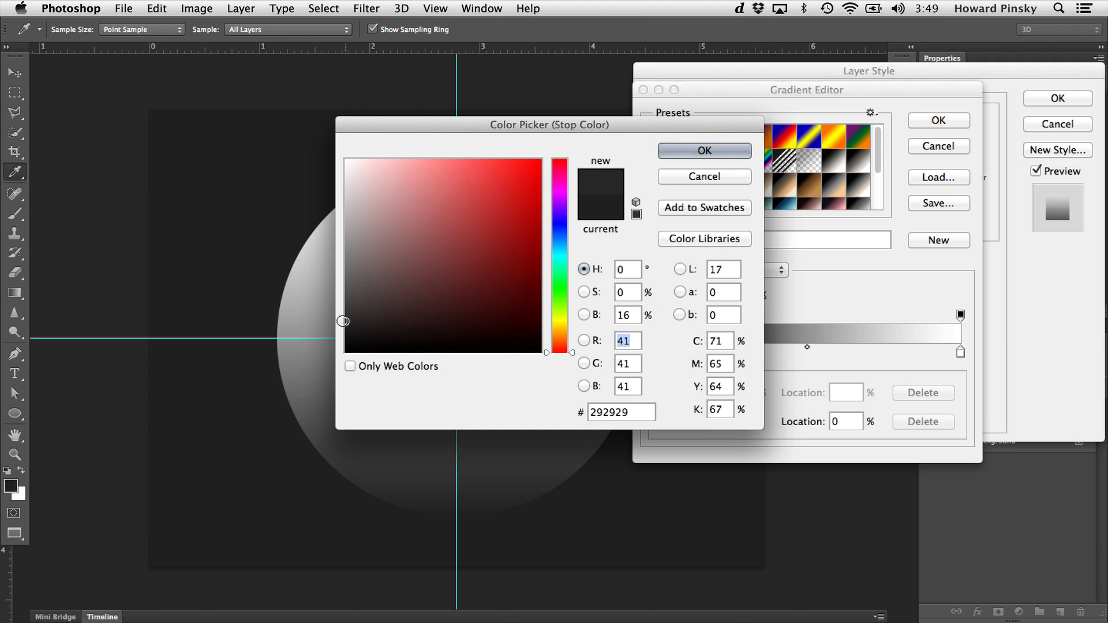
pyautogui.press('Return')
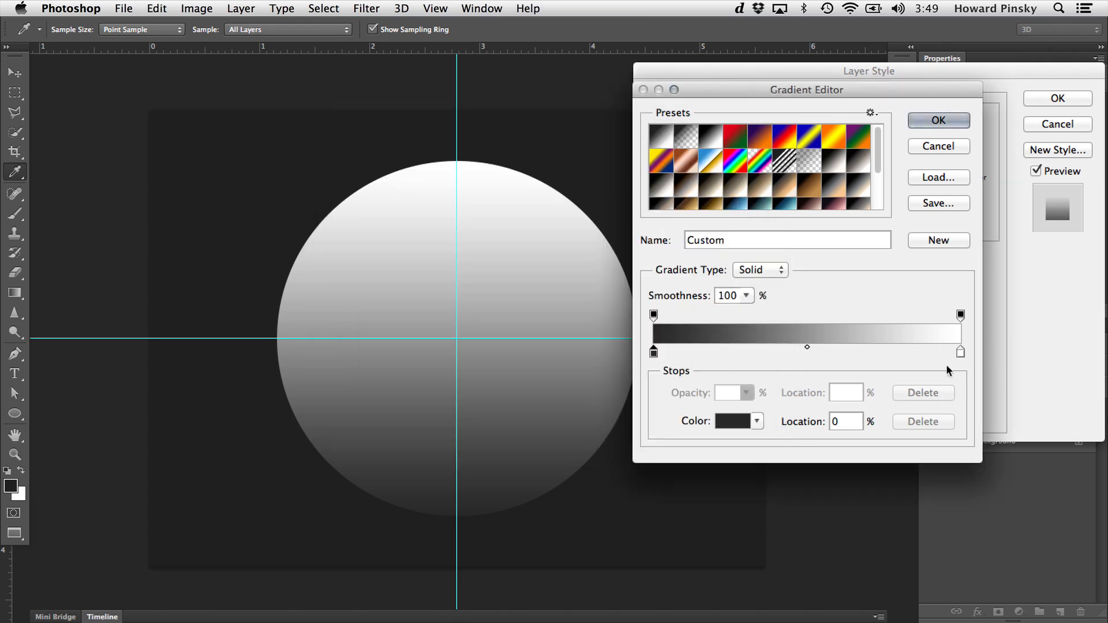
# - Set the gradient's 100% stop to a grey slightly darker than #222222, and apply the overlay with Dither enabled
pyautogui.click(960, 349)
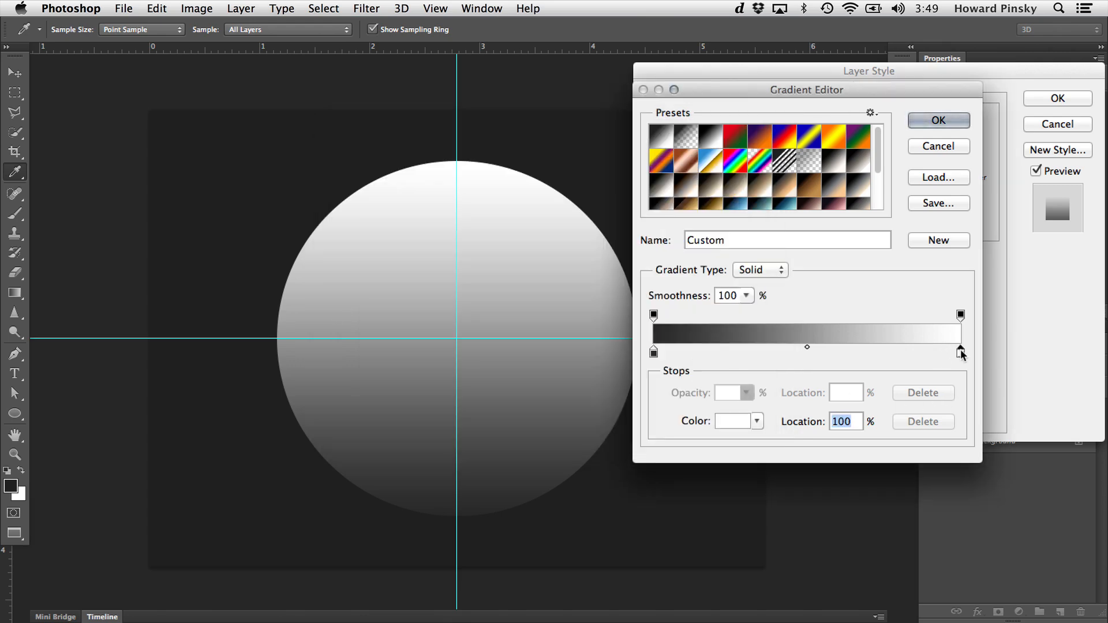
pyautogui.click(607, 450)
pyautogui.click(732, 422)
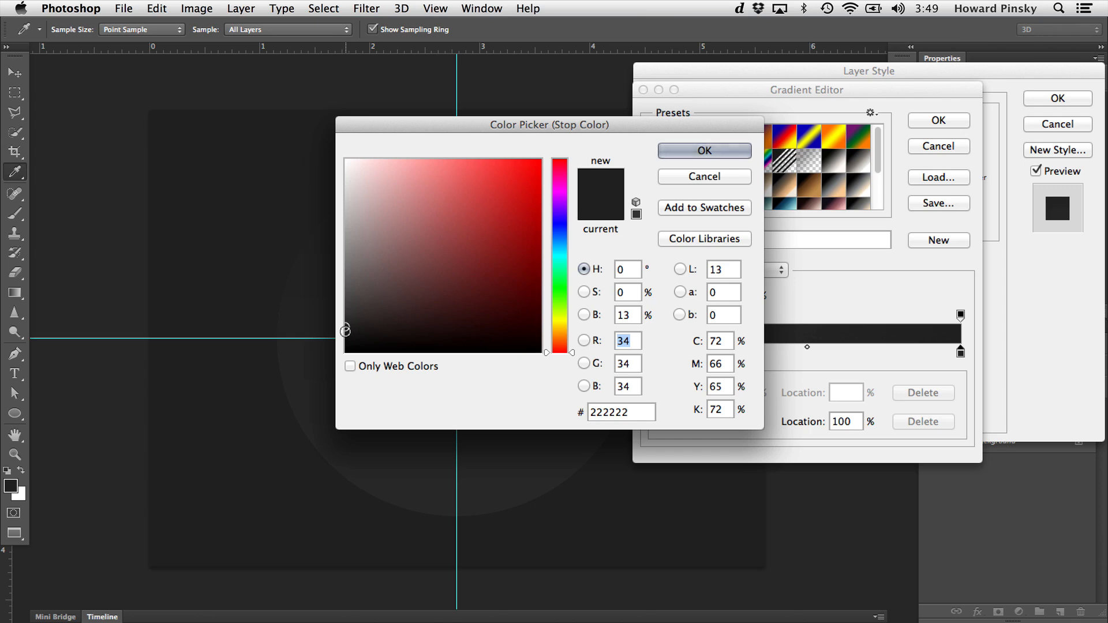
pyautogui.click(345, 333)
pyautogui.press('Return')
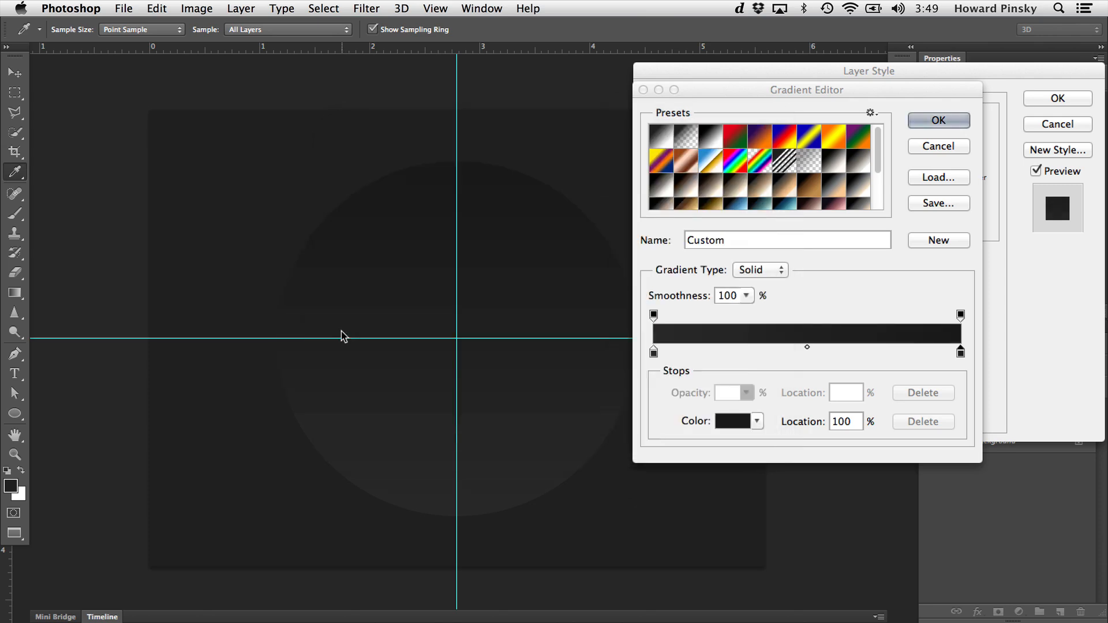
pyautogui.press('Return')
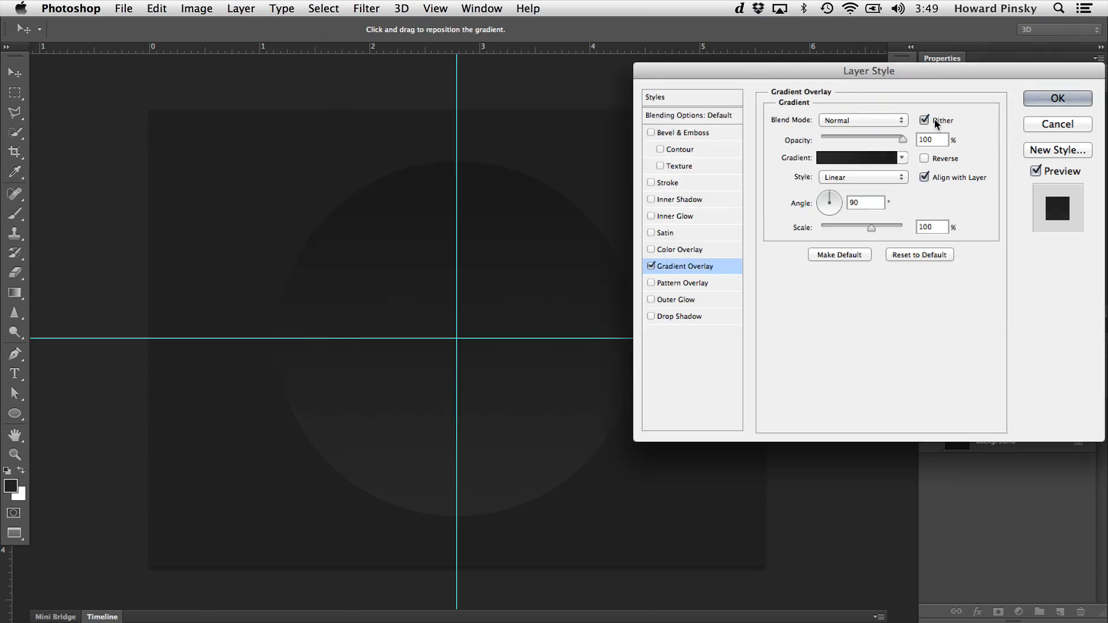
pyautogui.press('Return')
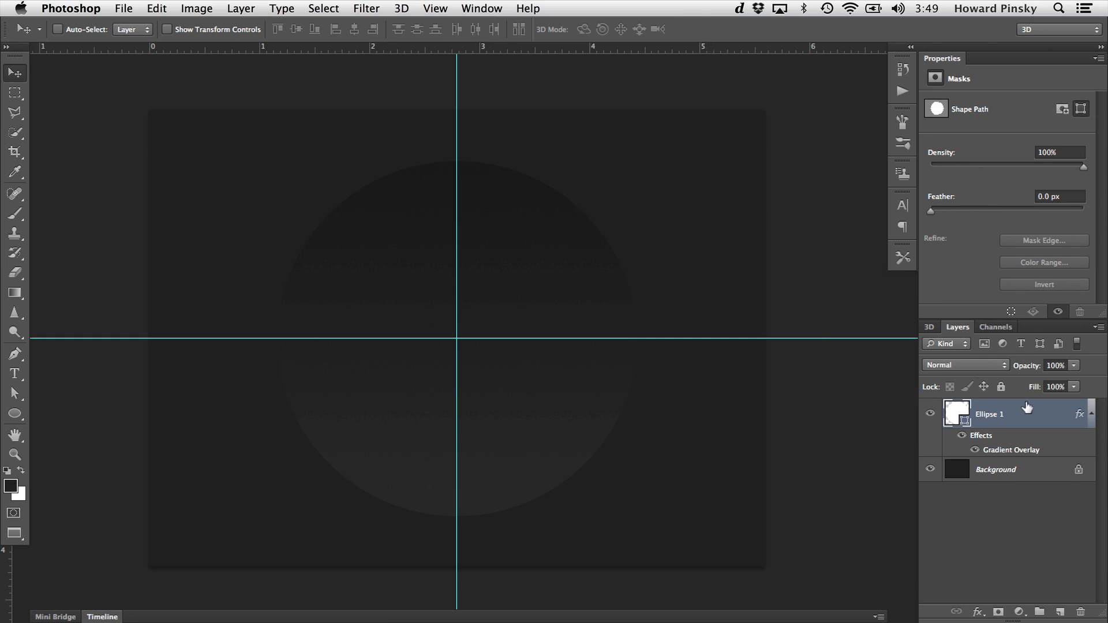
# - Duplicate the ellipse layer, rename the copy Window, and clear its layer style
pyautogui.press('super+j')
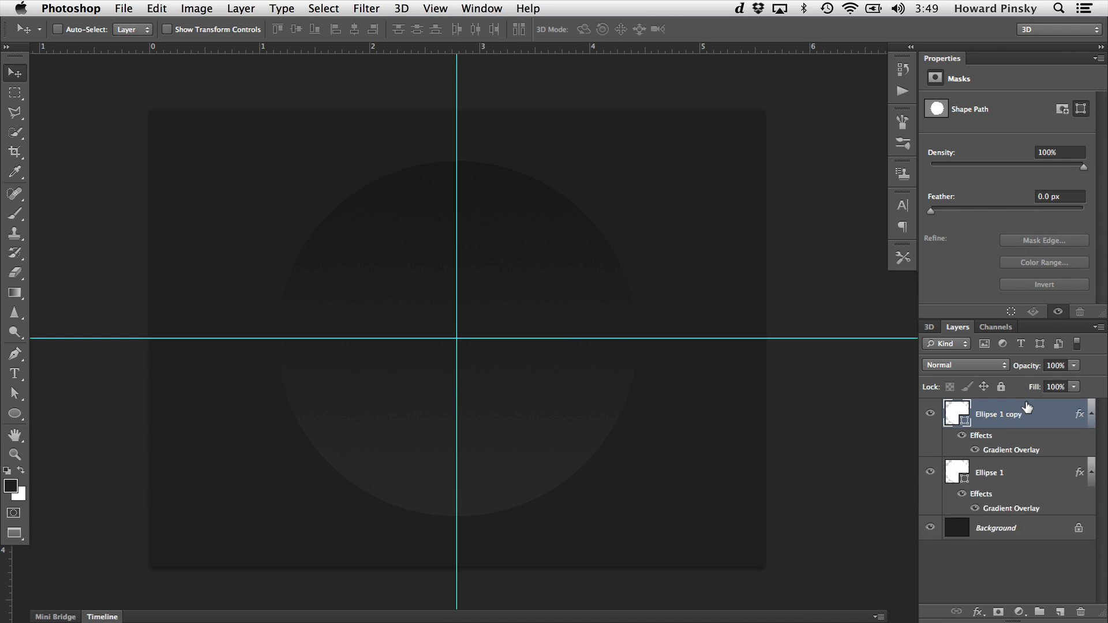
pyautogui.doubleClick(998, 413)
pyautogui.write('Window')
pyautogui.press('Return')
pyautogui.rightClick(1044, 409)
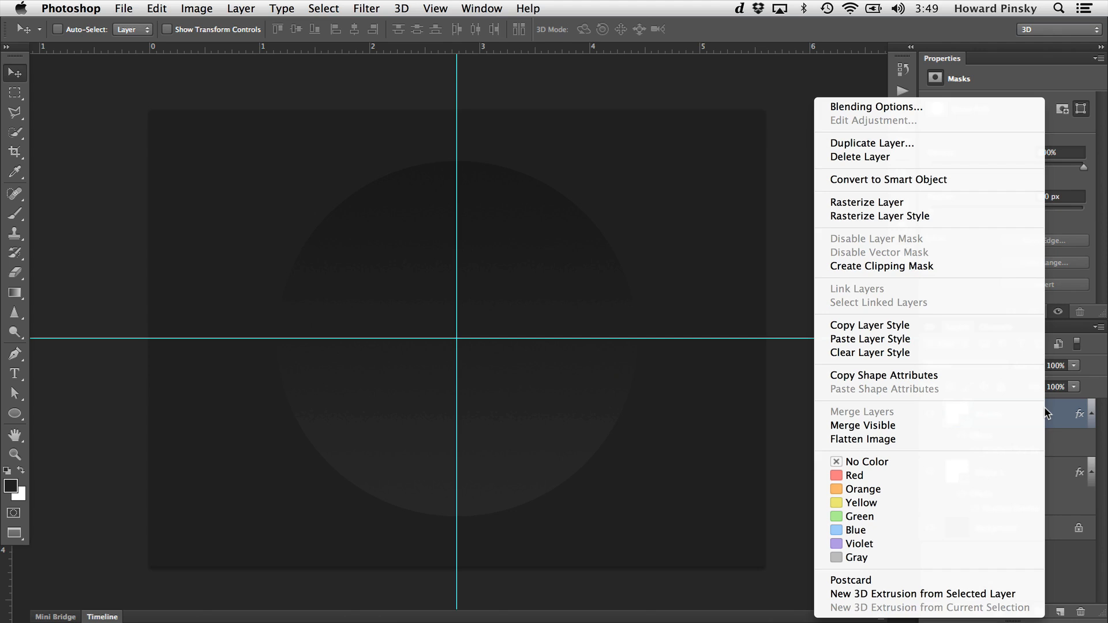
pyautogui.click(971, 352)
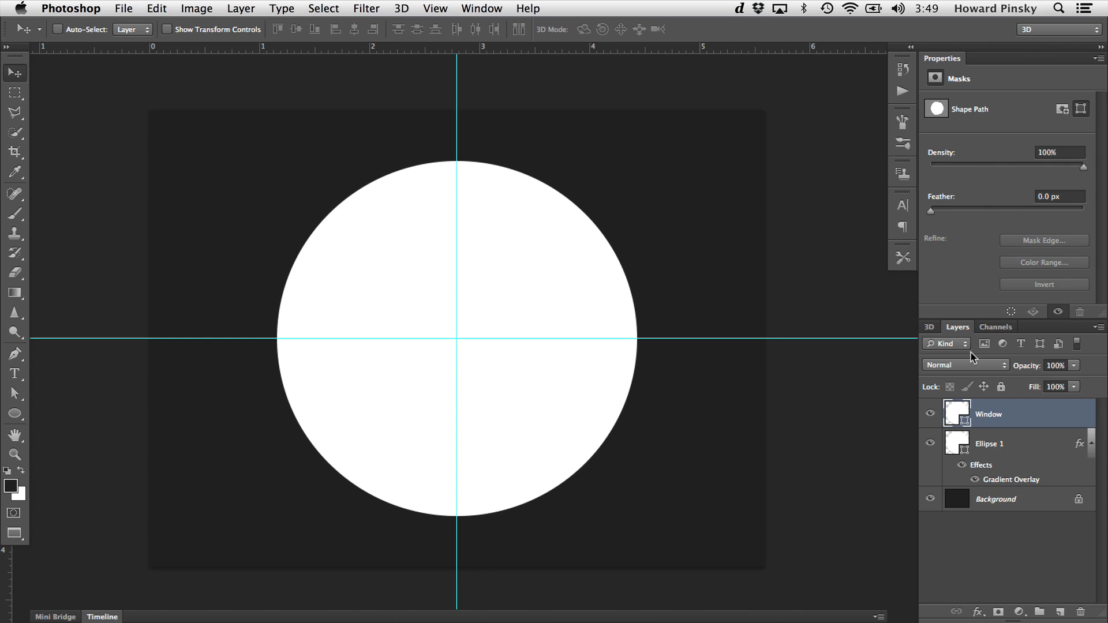
# - Change the Window circle's fill colour to #262626
pyautogui.doubleClick(950, 410)
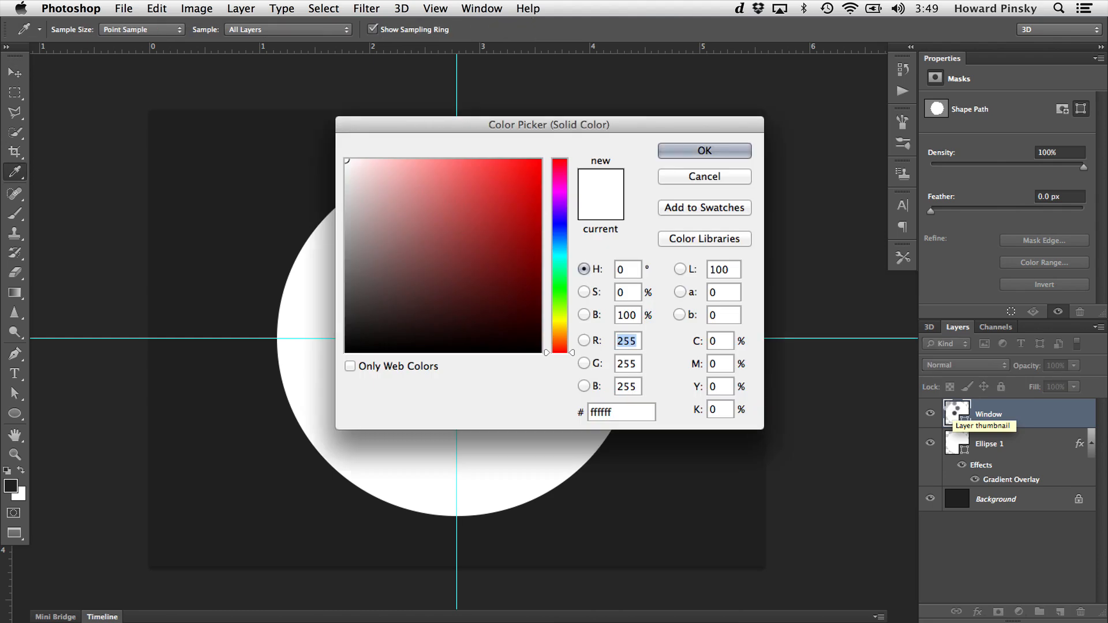
pyautogui.doubleClick(605, 411)
pyautogui.click(629, 458)
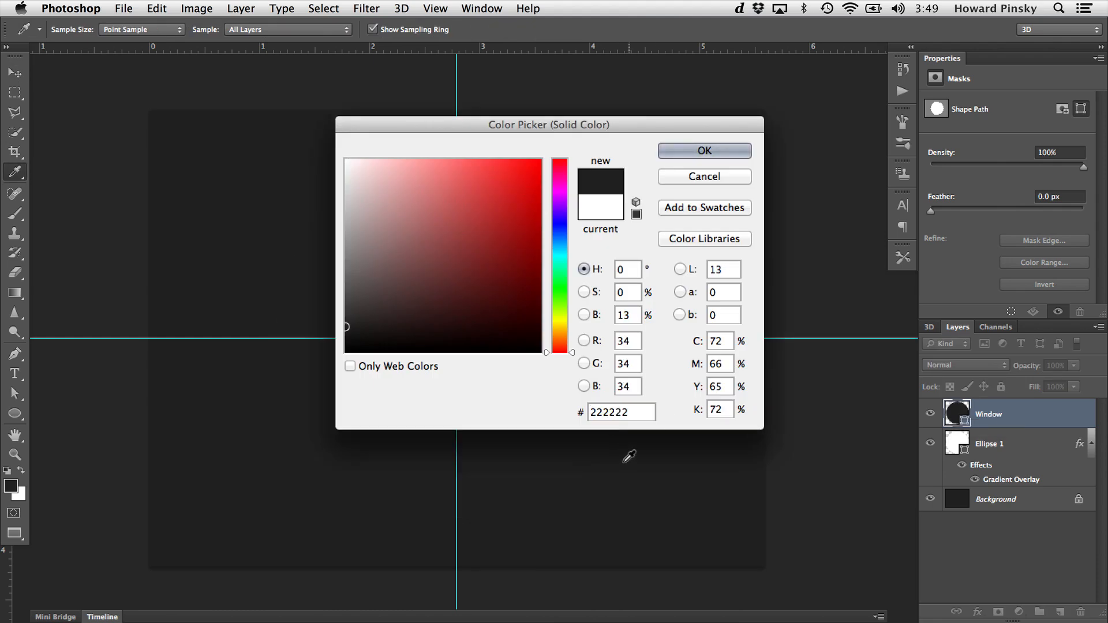
pyautogui.doubleClick(611, 411)
pyautogui.write('262626')
pyautogui.press('Return')
pyautogui.press('v')
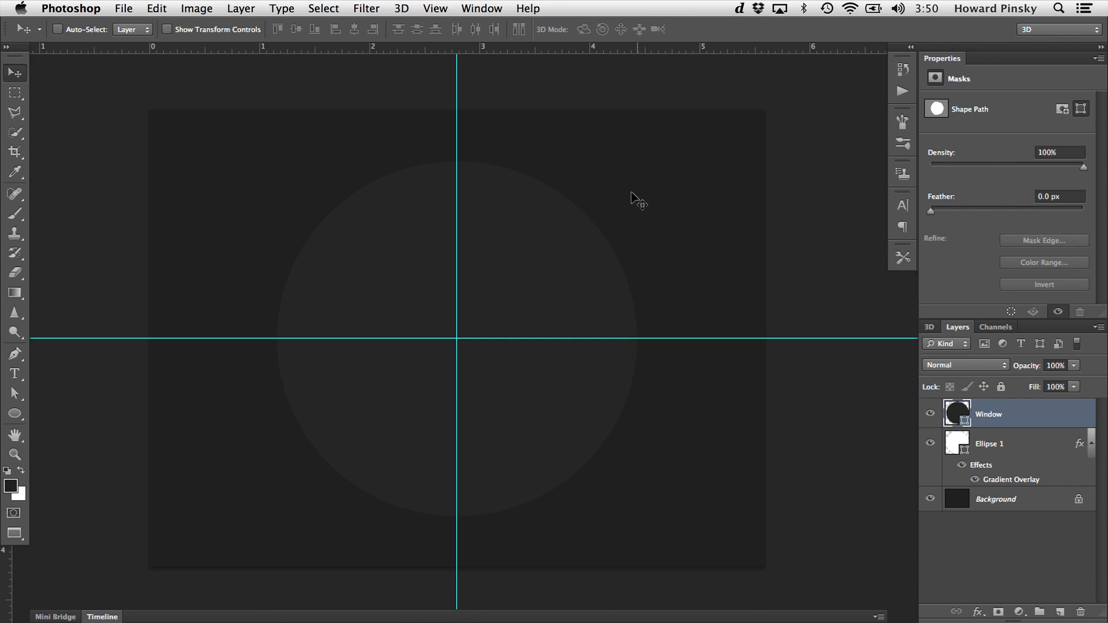
# - Scale the Window circle down proportionally from its centre to about 83.33%
pyautogui.press('super+t')
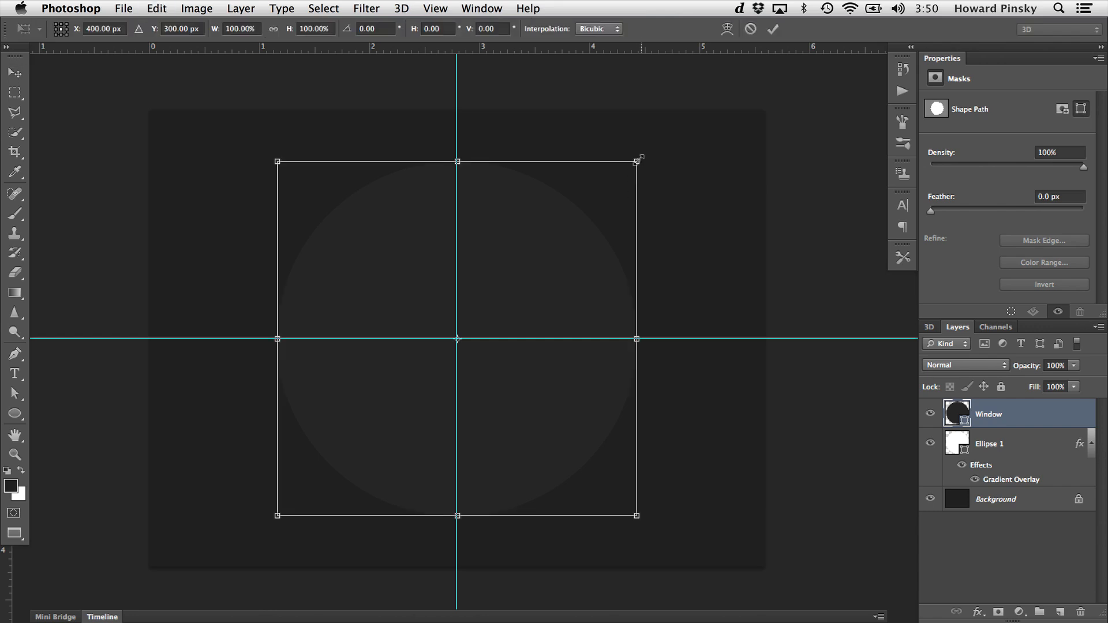
pyautogui.moveTo(635, 155); pyautogui.dragTo(609, 186)
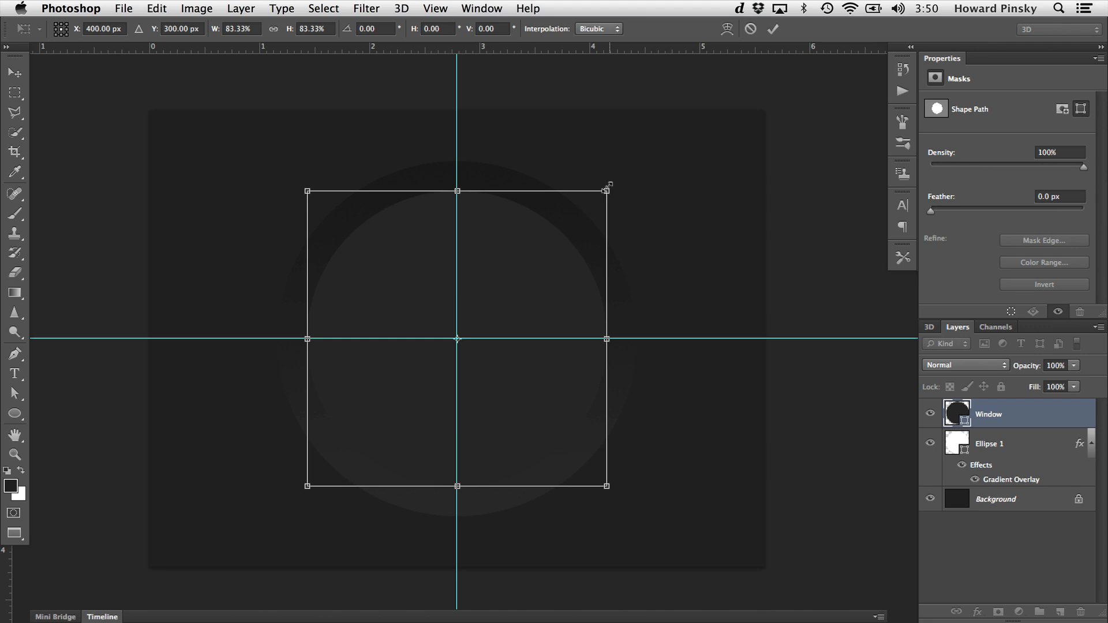
pyautogui.press('Return')
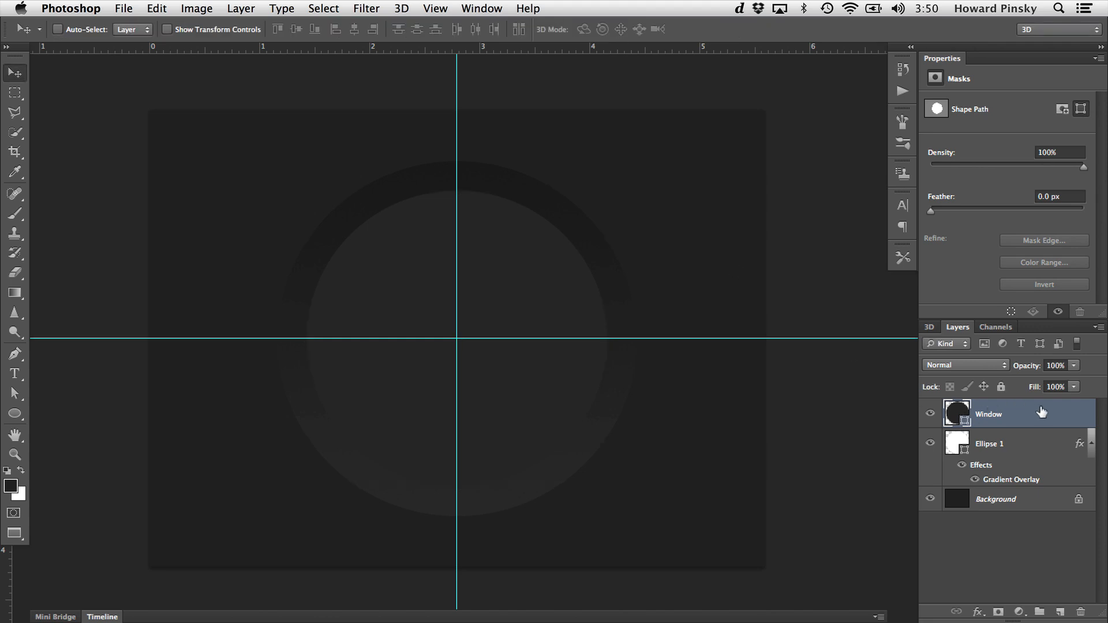
# - Set up the Custom Shape tool with the thin circle outline from the All shape collection
pyautogui.click(16, 413)
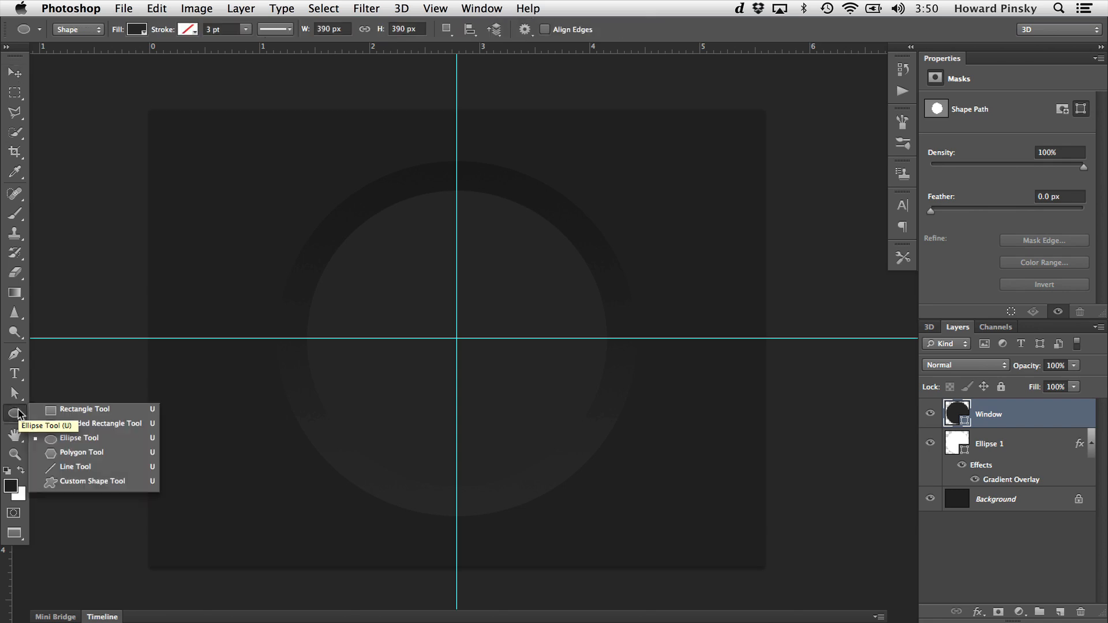
pyautogui.click(136, 483)
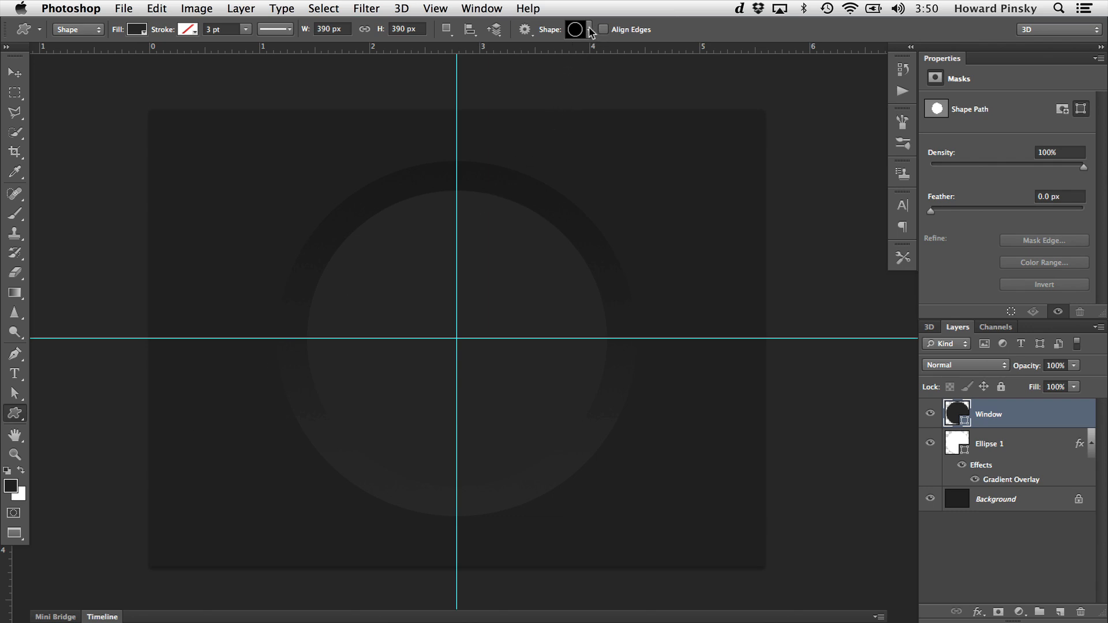
pyautogui.click(589, 30)
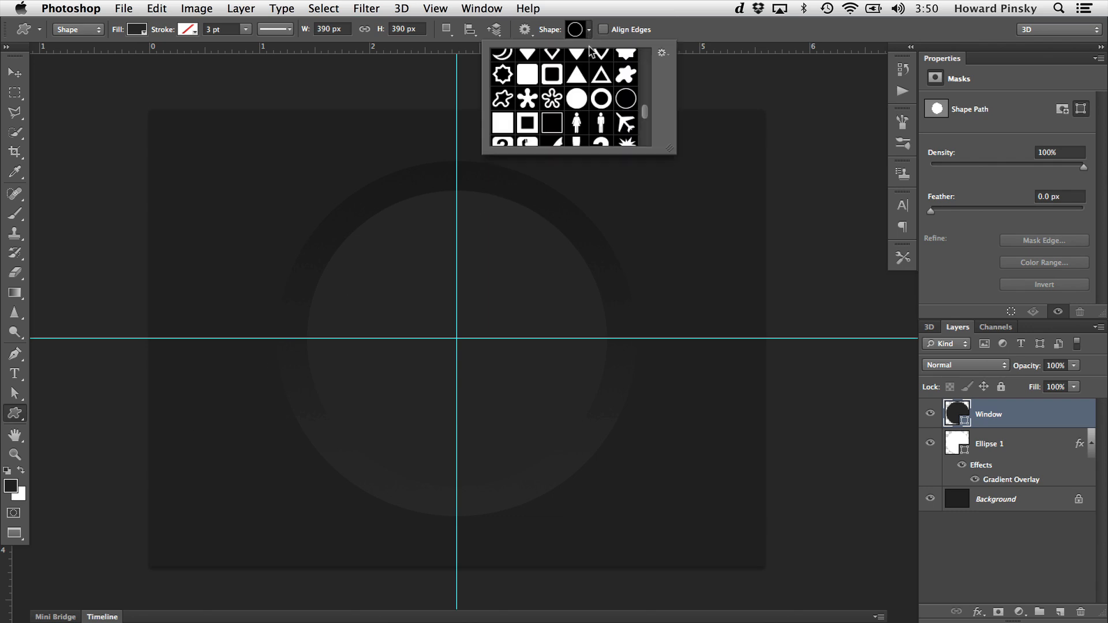
pyautogui.click(621, 95)
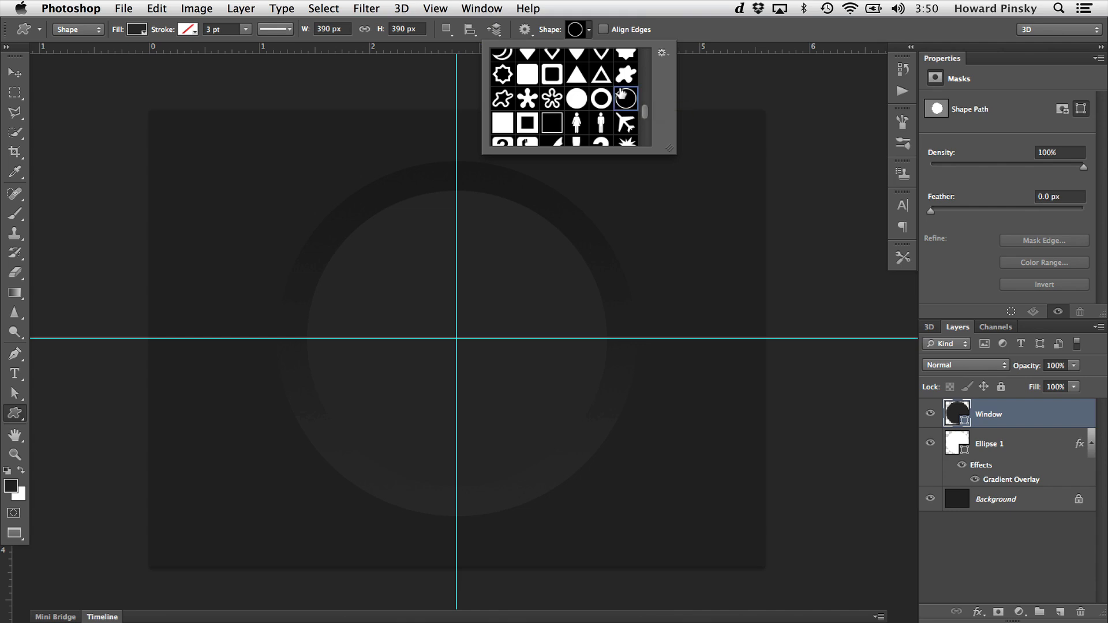
pyautogui.click(662, 54)
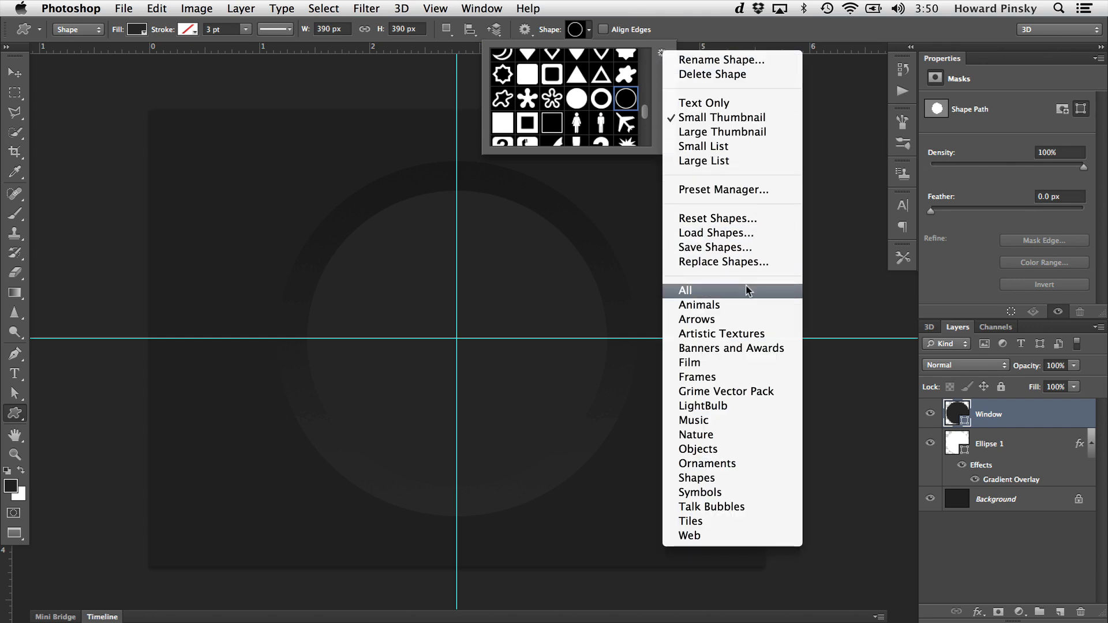
pyautogui.click(720, 290)
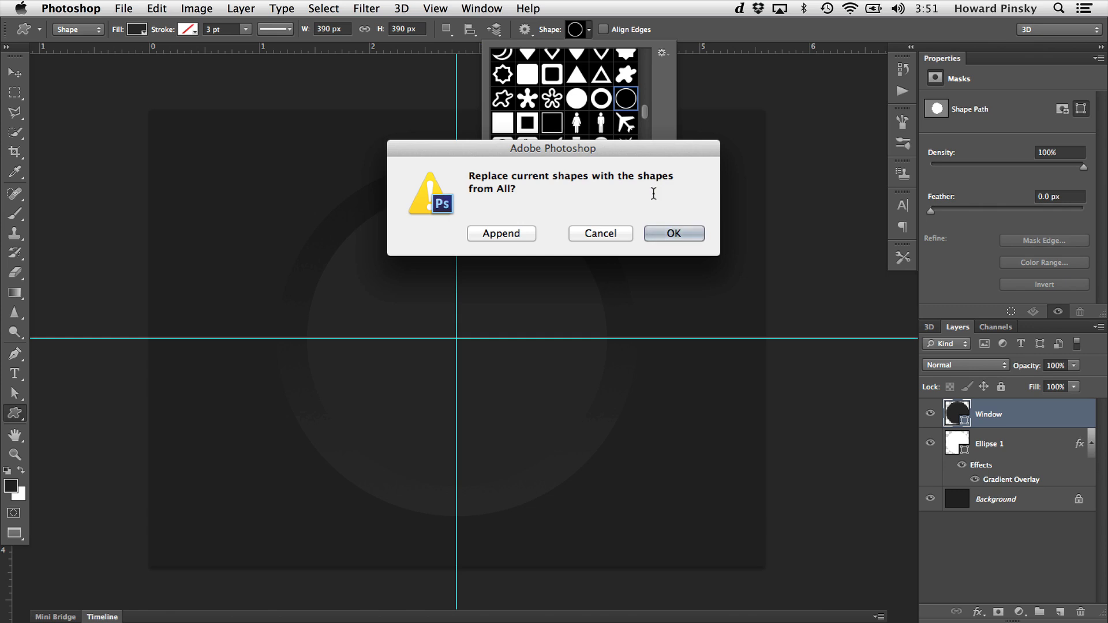
pyautogui.press('Return')
pyautogui.click(626, 99)
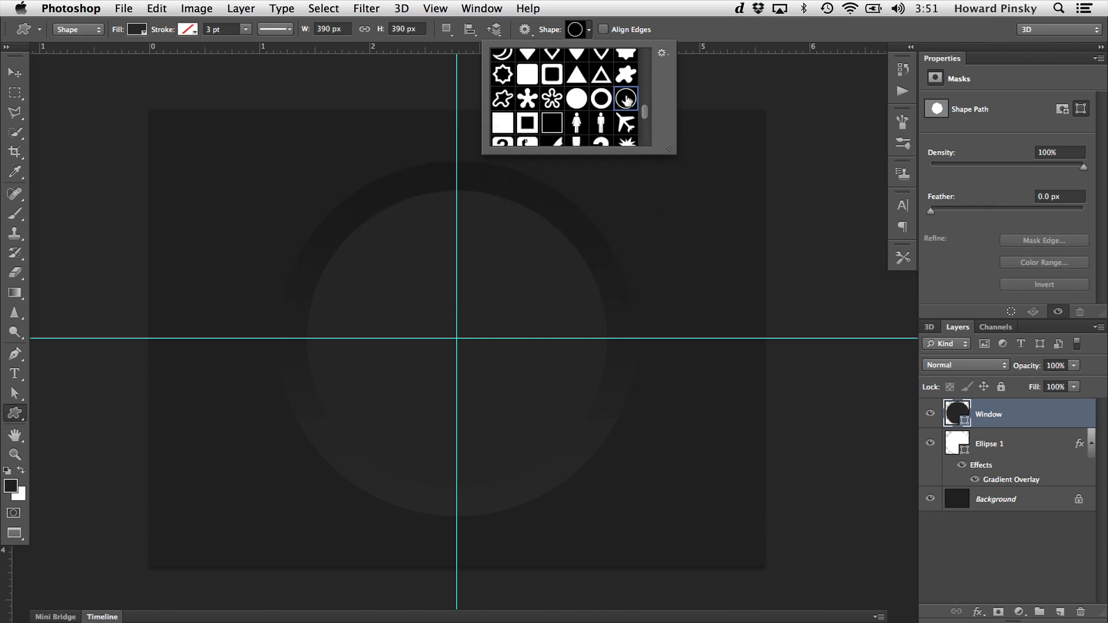
pyautogui.click(626, 99)
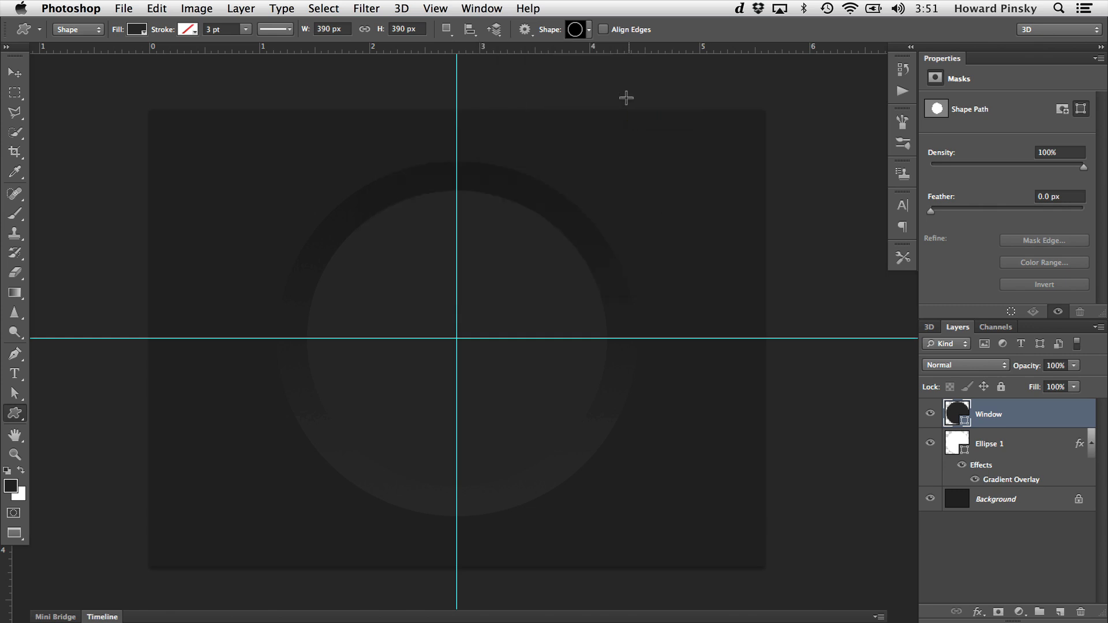
# - Subtract a thin circular ring from the Window circle, drawn from the guide intersection to just inside the circle's edge
pyautogui.click(443, 32)
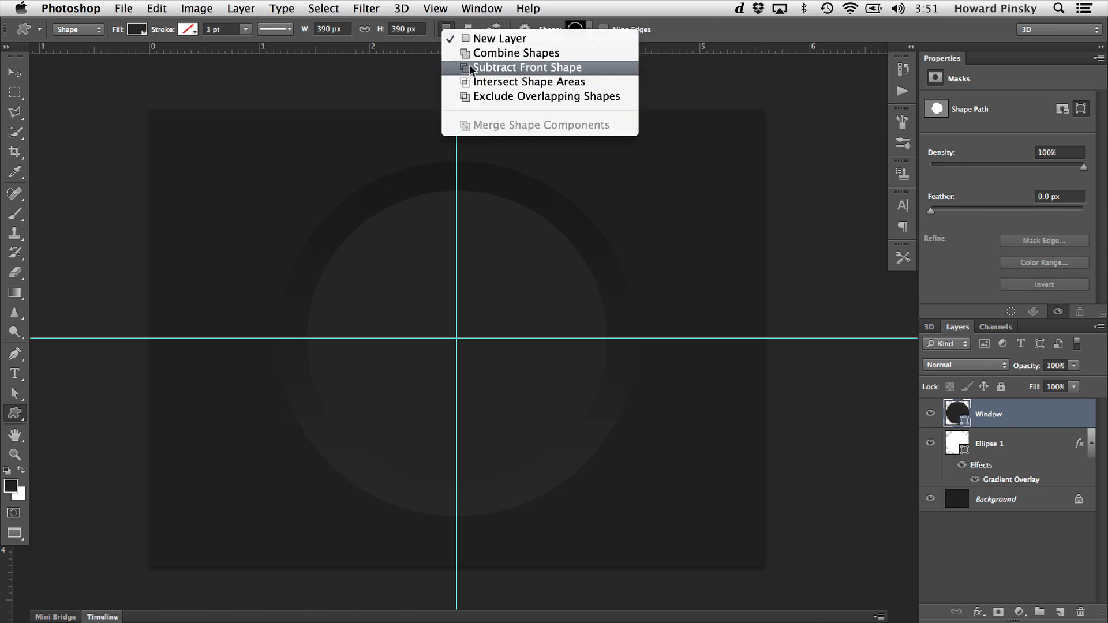
pyautogui.click(588, 68)
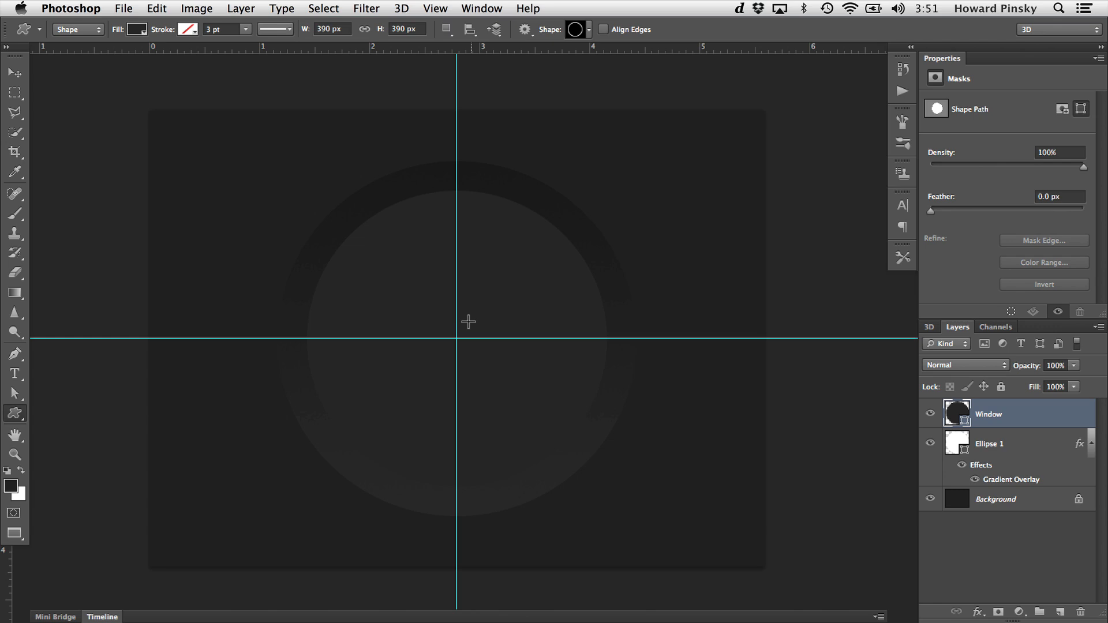
pyautogui.press('alt')
pyautogui.moveTo(456, 333); pyautogui.dragTo(606, 206)
pyautogui.moveTo(456, 339); pyautogui.dragTo(601, 206)
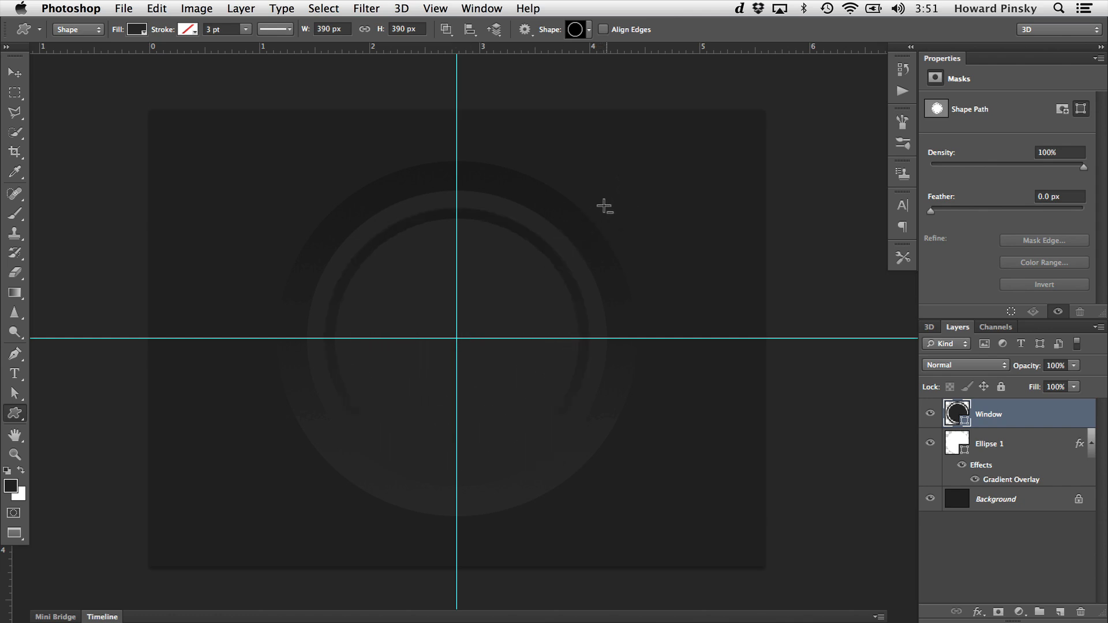
# - Add a Bevel & Emboss effect to the Window layer with the Pillow Emboss style and a 90° shading angle
pyautogui.doubleClick(1036, 414)
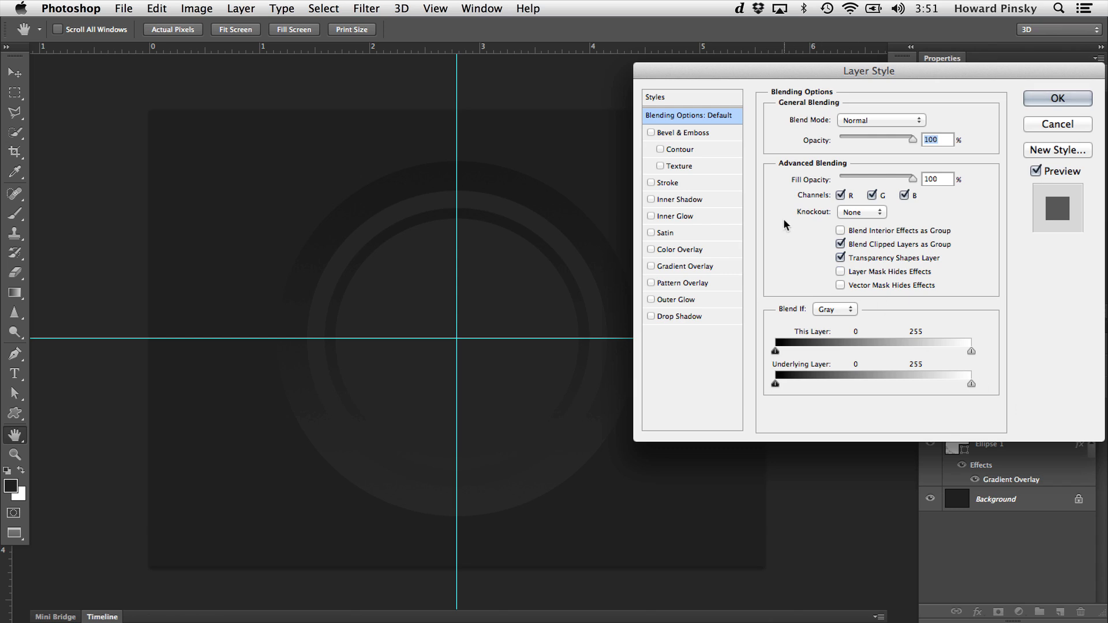
pyautogui.click(708, 127)
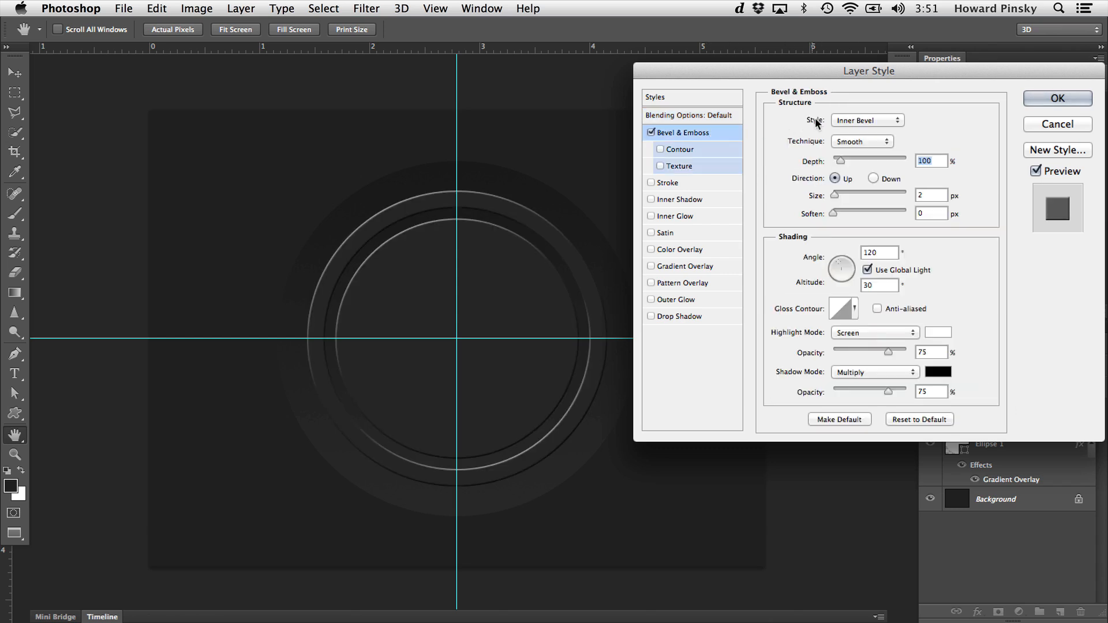
pyautogui.click(852, 120)
pyautogui.click(859, 141)
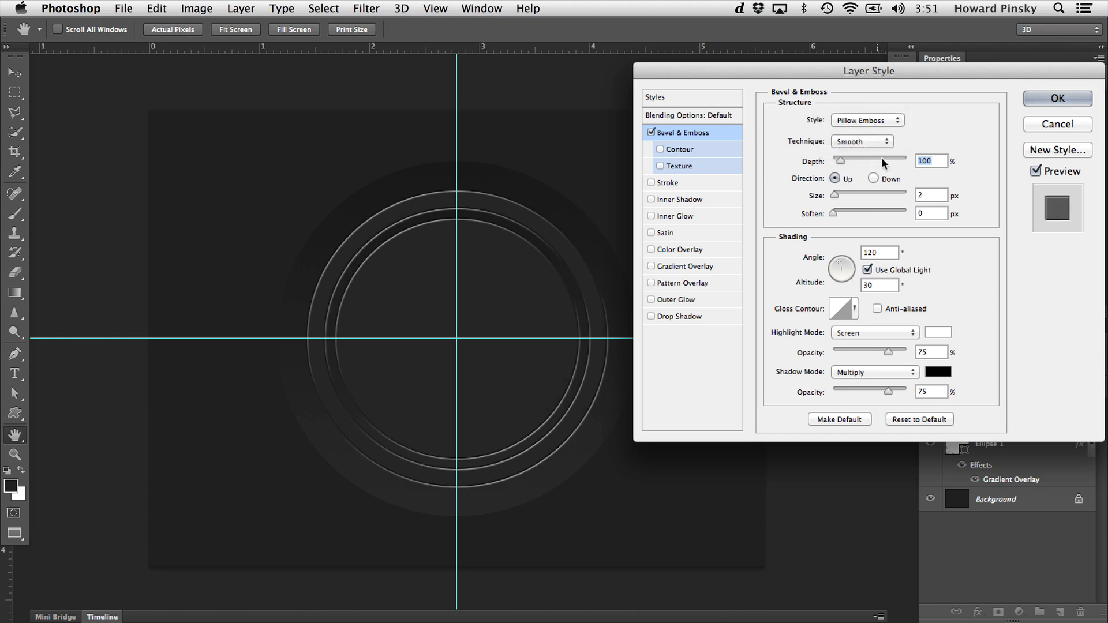
pyautogui.click(930, 195)
pyautogui.click(881, 249)
pyautogui.write('90')
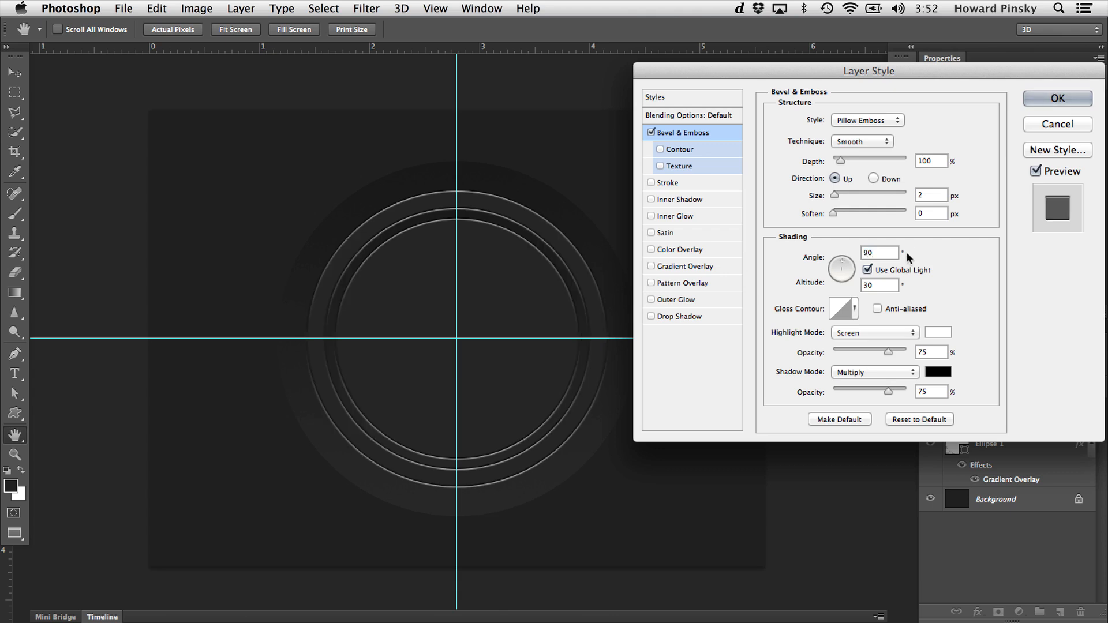
# - Set the bevel's highlight mode to Overlay with a bright, fully saturated cyan-blue highlight colour
pyautogui.click(903, 334)
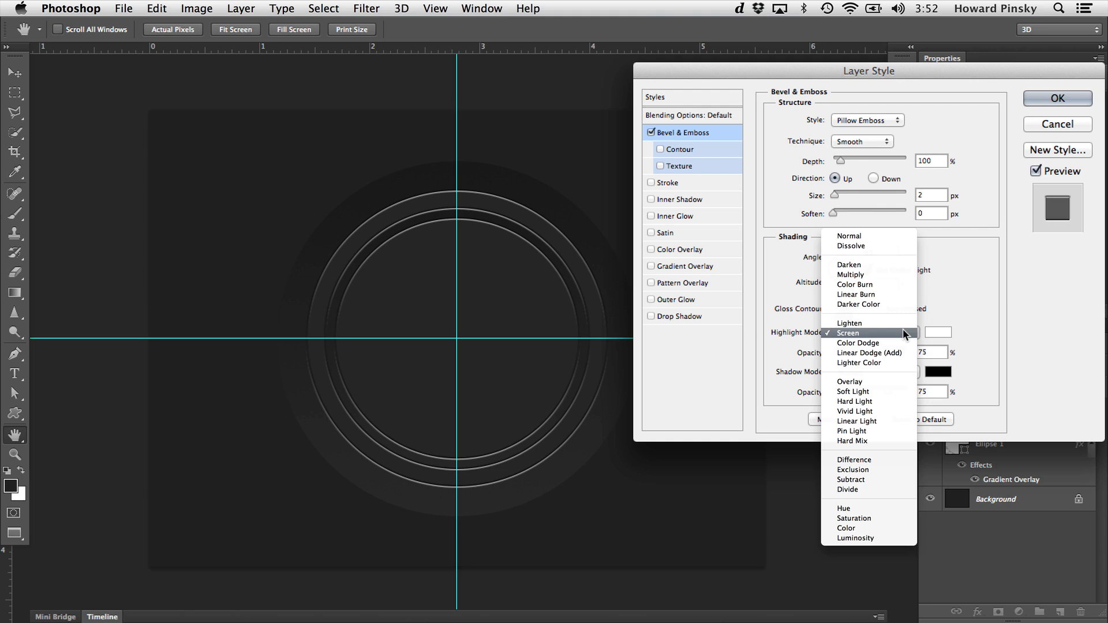
pyautogui.click(928, 346)
pyautogui.click(930, 331)
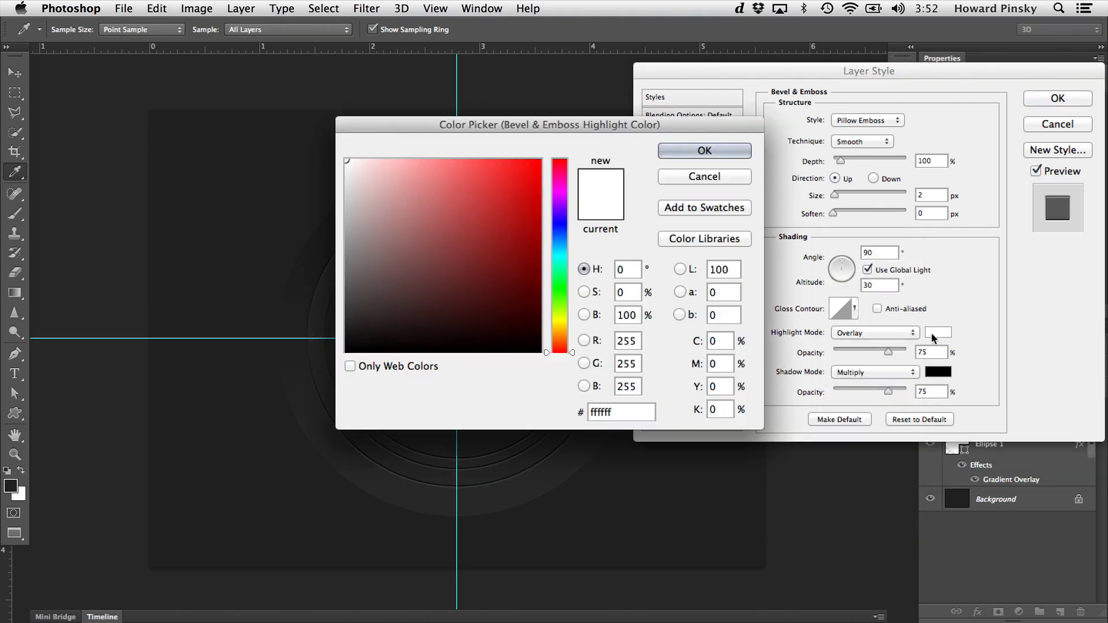
pyautogui.click(559, 252)
pyautogui.moveTo(558, 250); pyautogui.dragTo(558, 248)
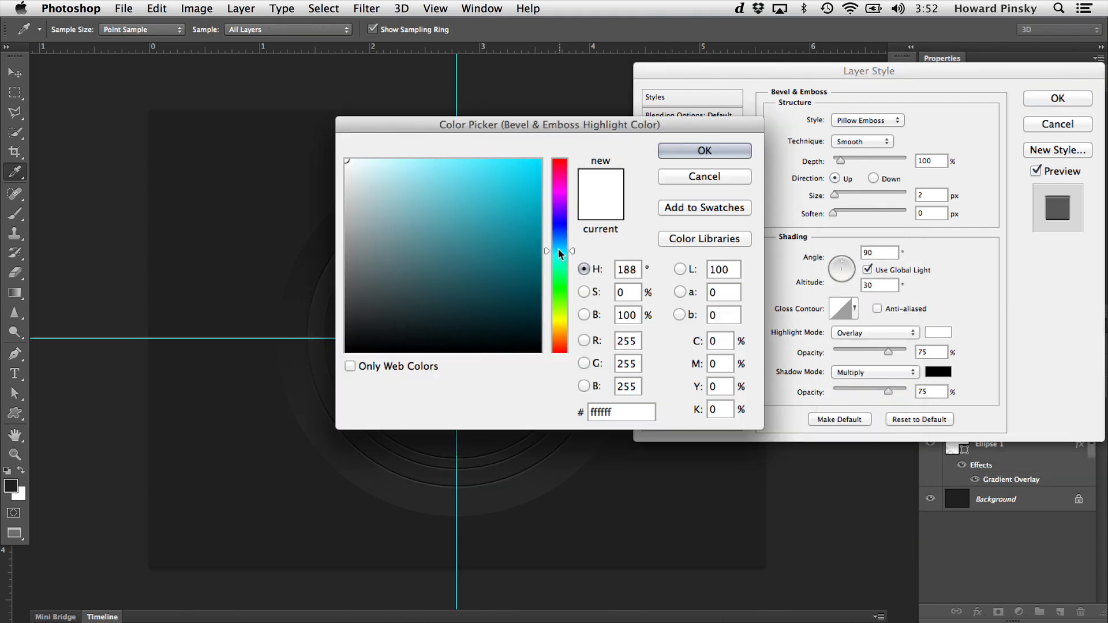
pyautogui.click(540, 160)
pyautogui.press('Return')
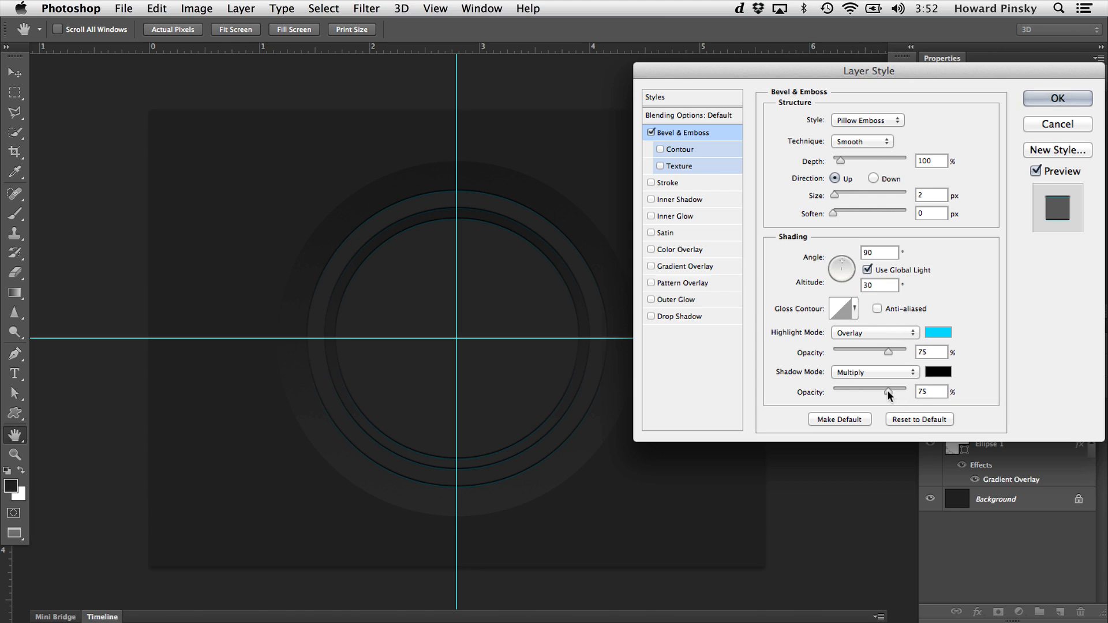
# - Set the bevel's shadow opacity to 30% and its gloss contour to anti-aliased Cone - Inverted, and hide the guides
pyautogui.moveTo(887, 389); pyautogui.dragTo(855, 385)
pyautogui.click(855, 306)
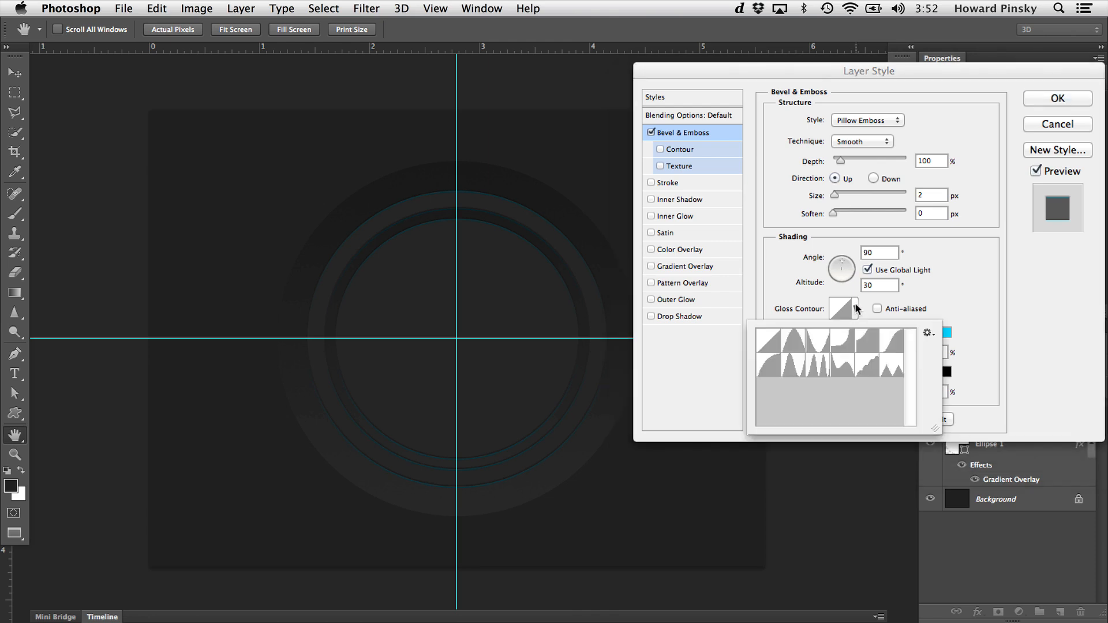
pyautogui.click(814, 336)
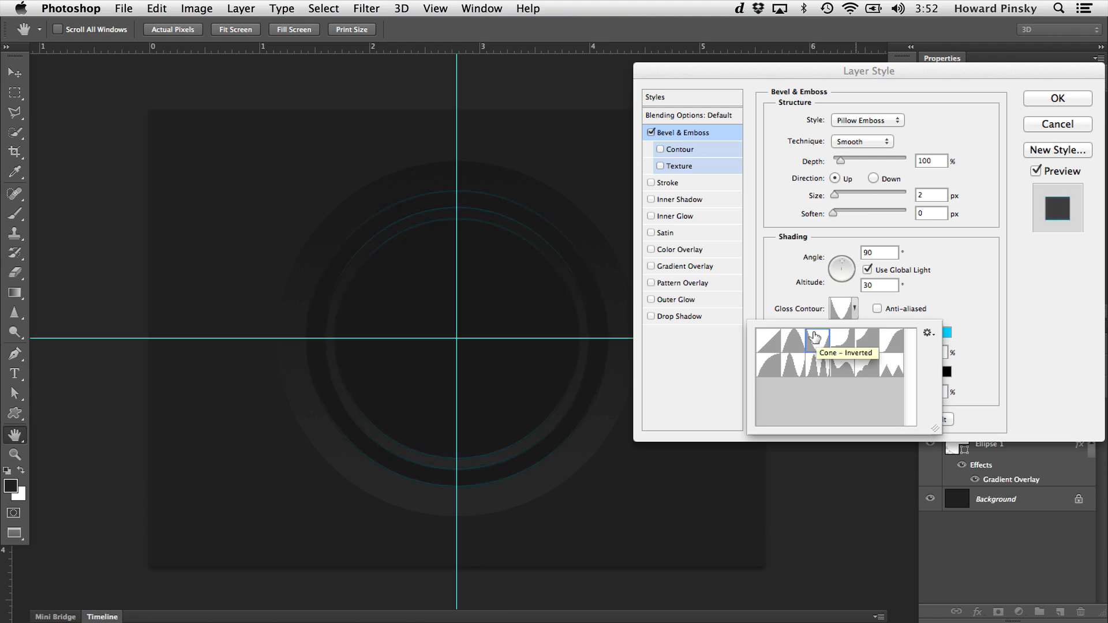
pyautogui.click(877, 308)
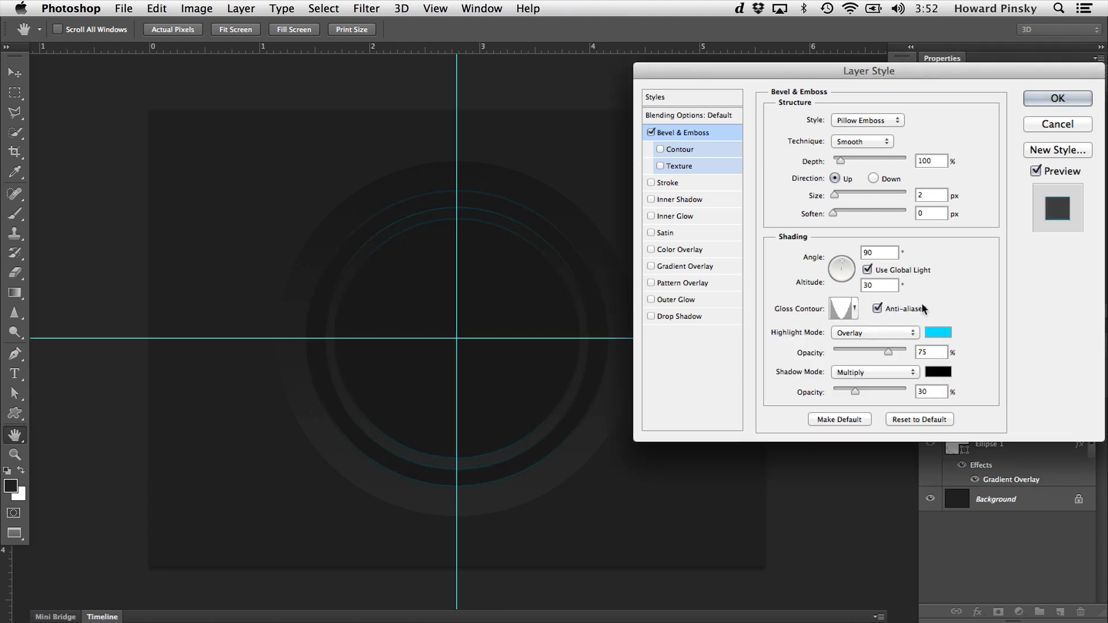
pyautogui.hotkey('ctrl', ';')
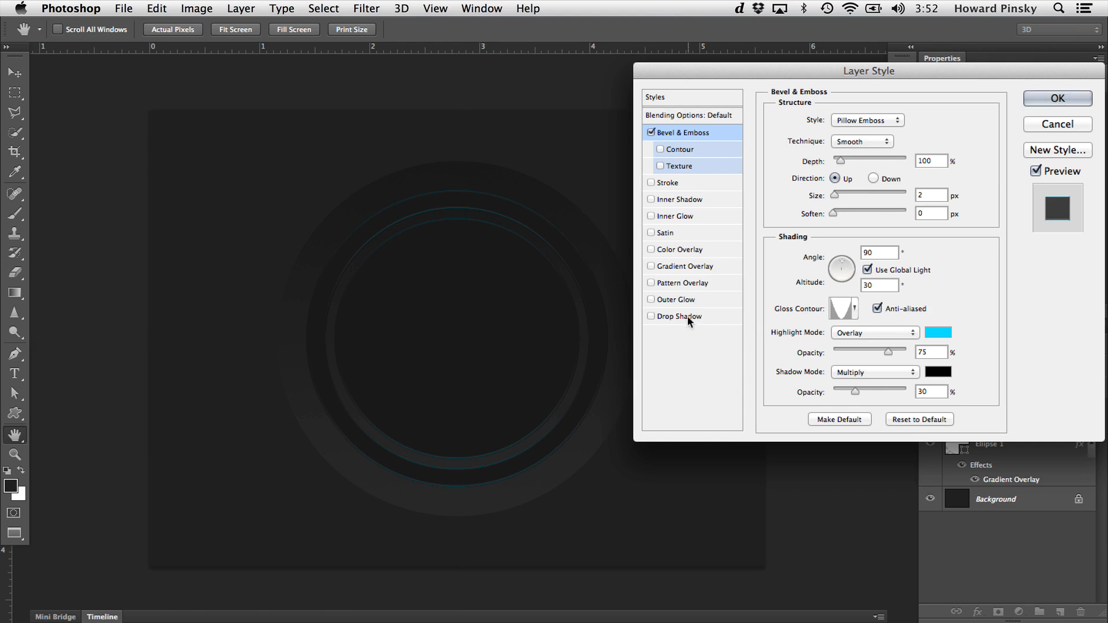
# - Add a Drop Shadow to the Window layer with 55% opacity, 6 px distance and 20 px size
pyautogui.click(668, 316)
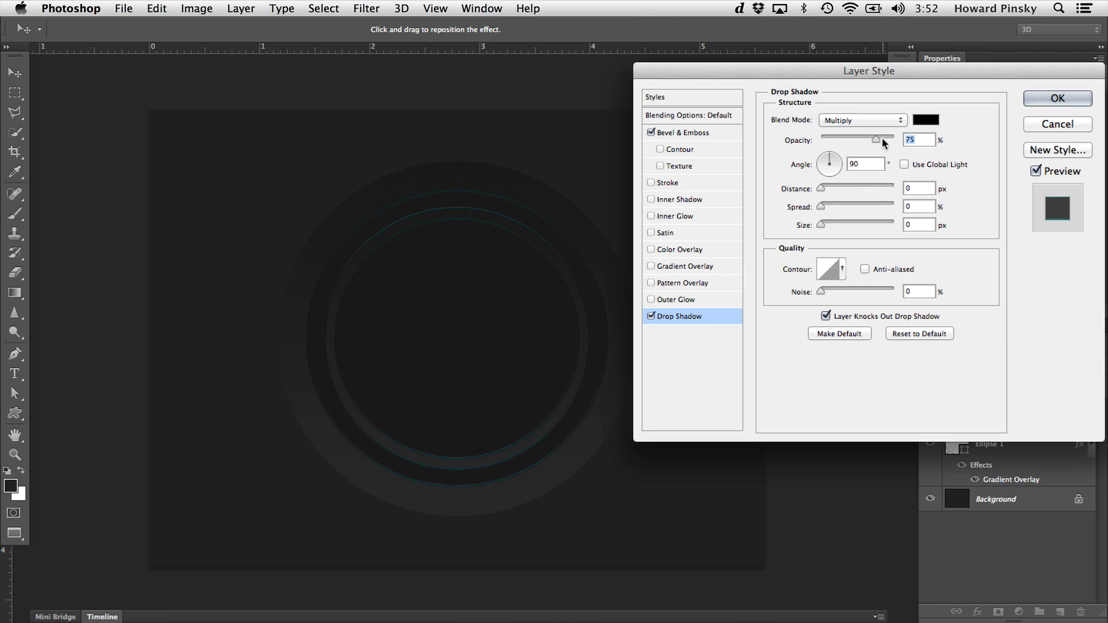
pyautogui.write('55')
pyautogui.click(881, 168)
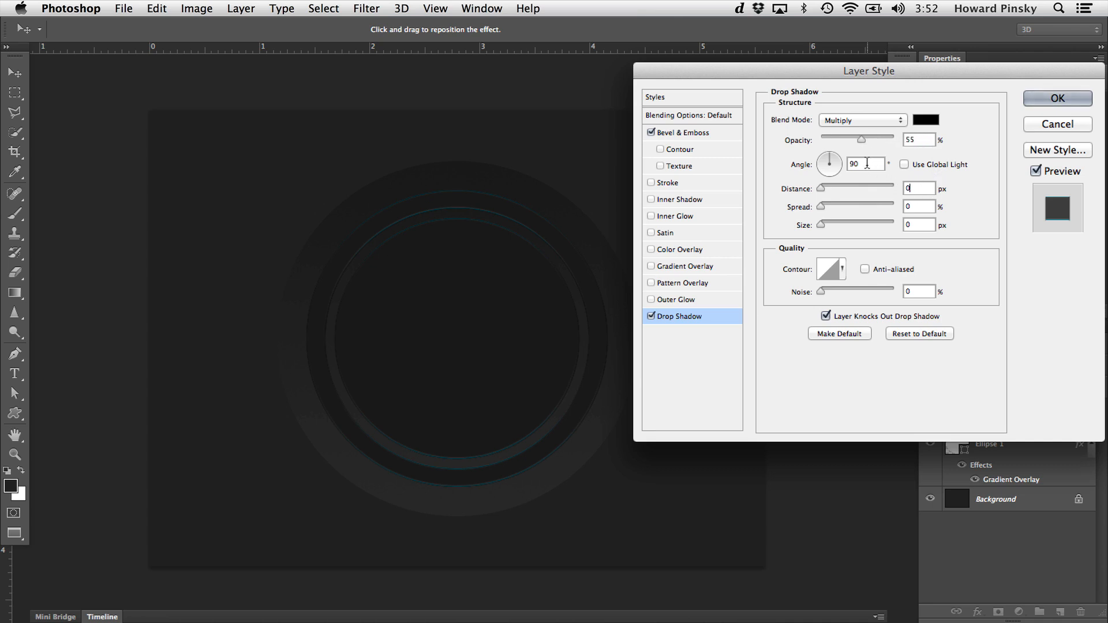
pyautogui.doubleClick(925, 187)
pyautogui.write('6')
pyautogui.press('Tab')
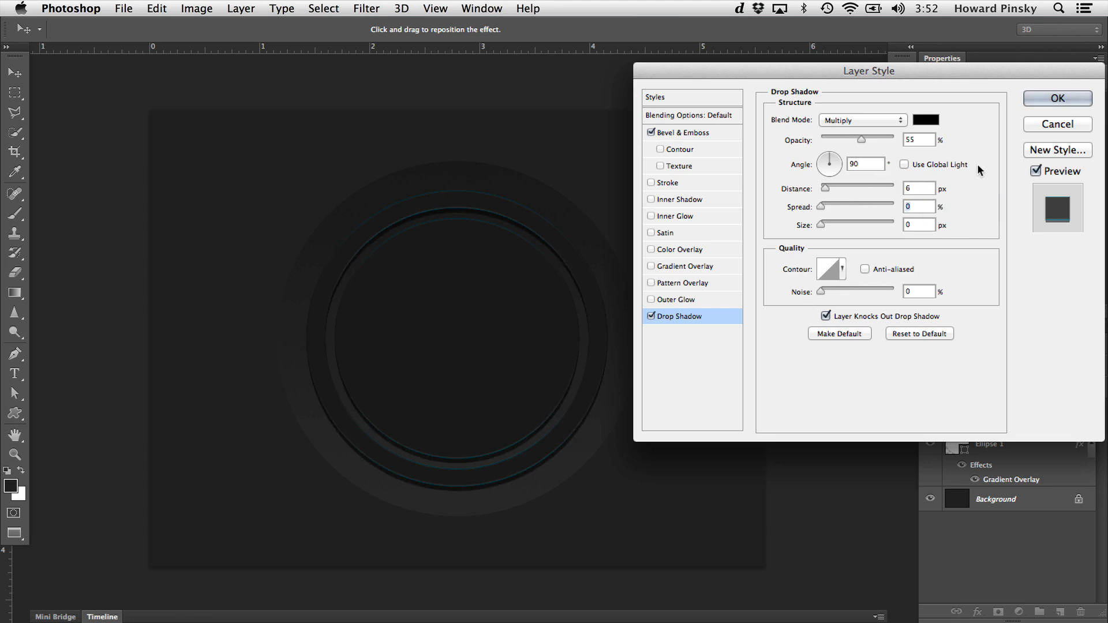
pyautogui.press('Tab')
pyautogui.write('20')
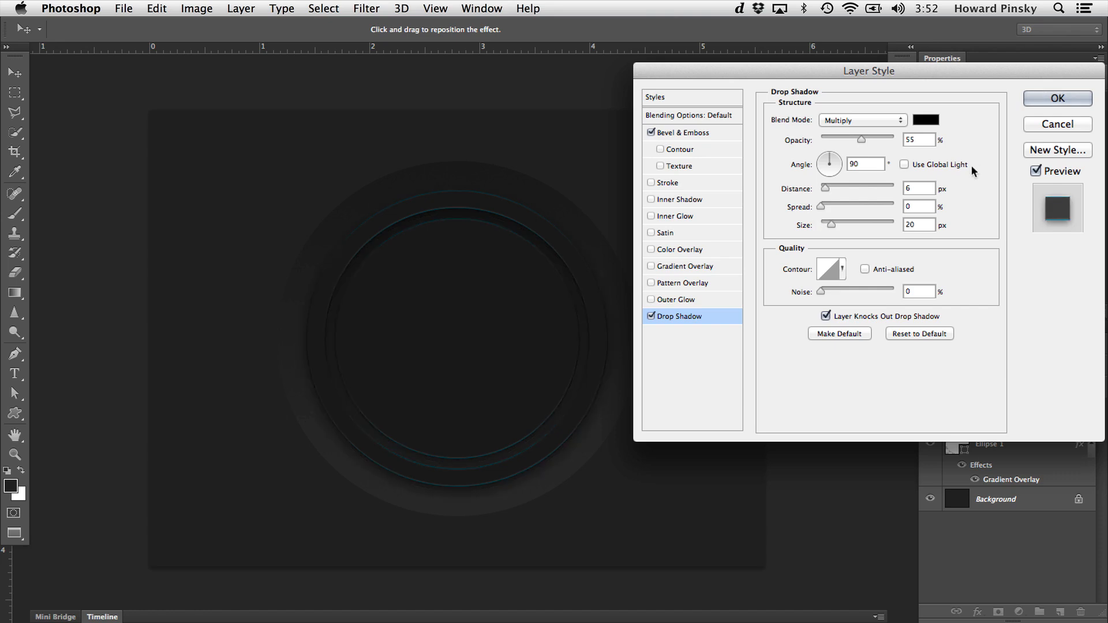
pyautogui.click(920, 187)
pyautogui.click(1037, 97)
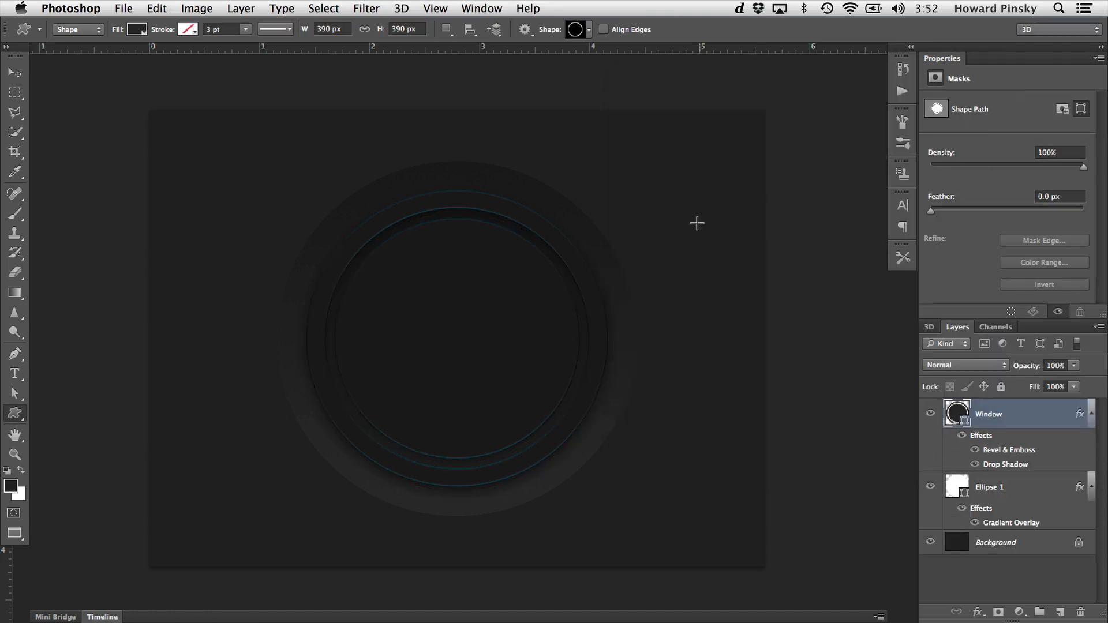
# - Duplicate the Ellipse 1 layer and name the copy Reflected Glow
pyautogui.press('v')
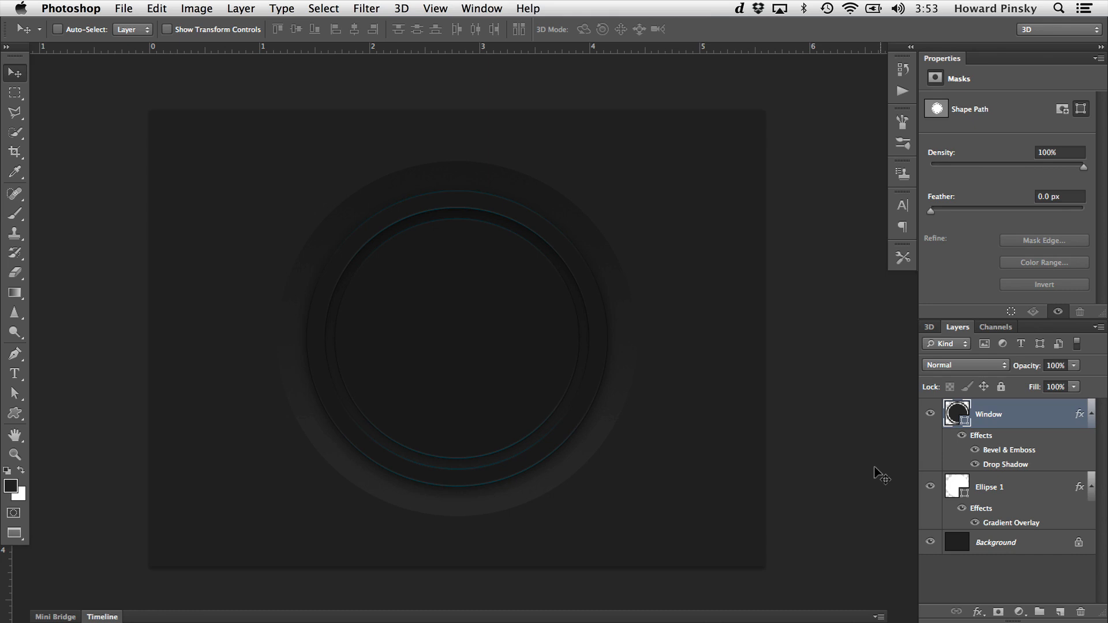
pyautogui.click(1033, 484)
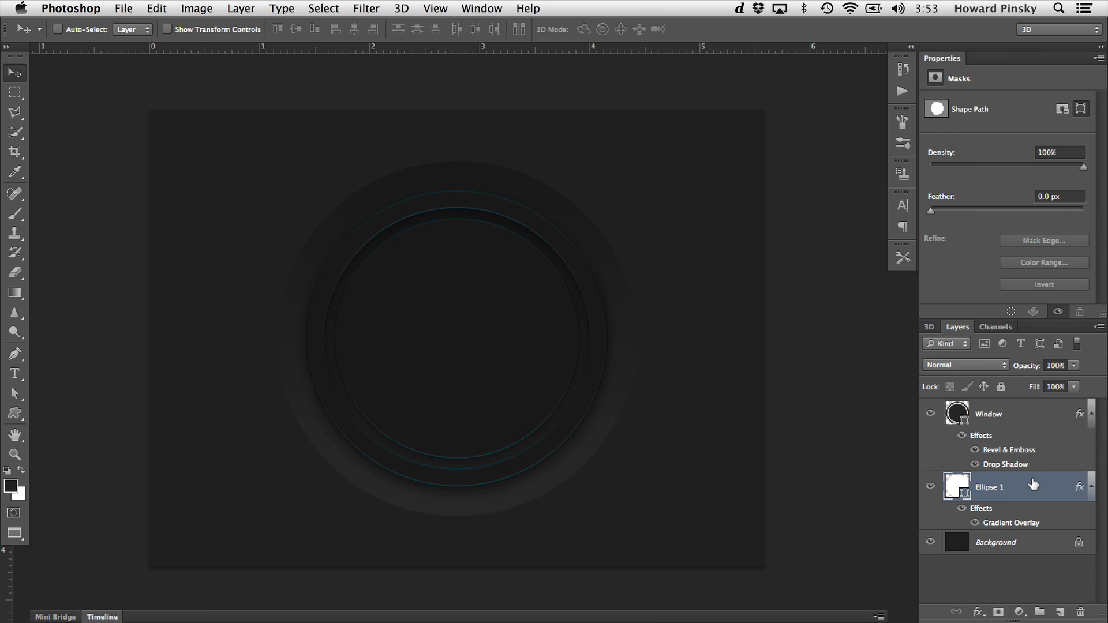
pyautogui.hotkey('ctrl', 'j')
pyautogui.doubleClick(1001, 484)
pyautogui.write('Re')
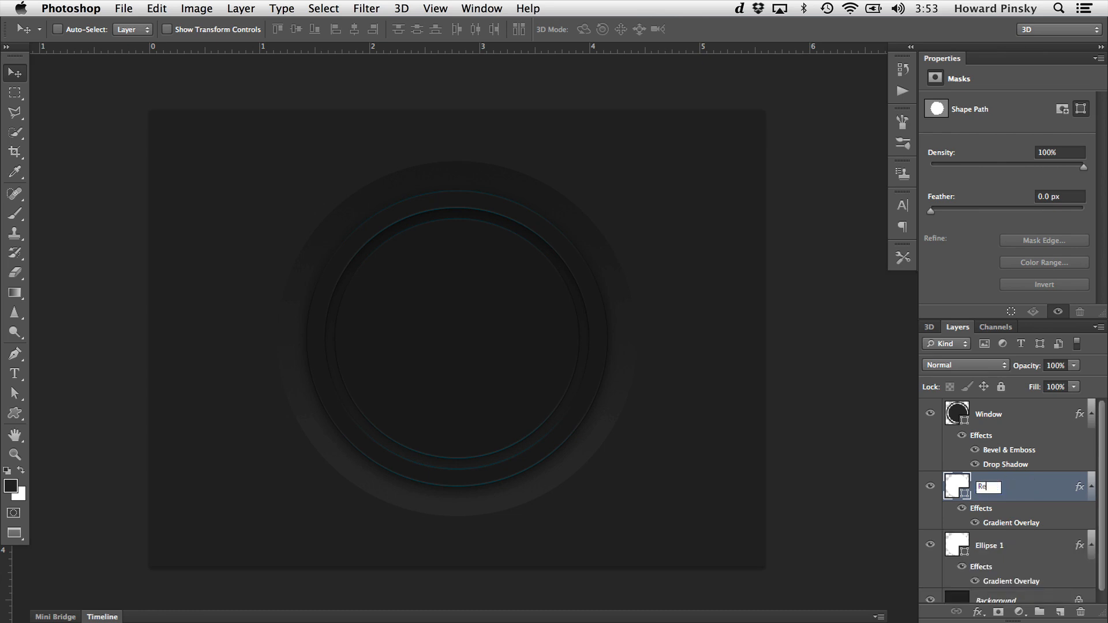
pyautogui.write('flected Glow')
pyautogui.press('Return')
# - Clear the Reflected Glow layer's copied layer style and reduce its fill opacity to 0%
pyautogui.rightClick(1054, 486)
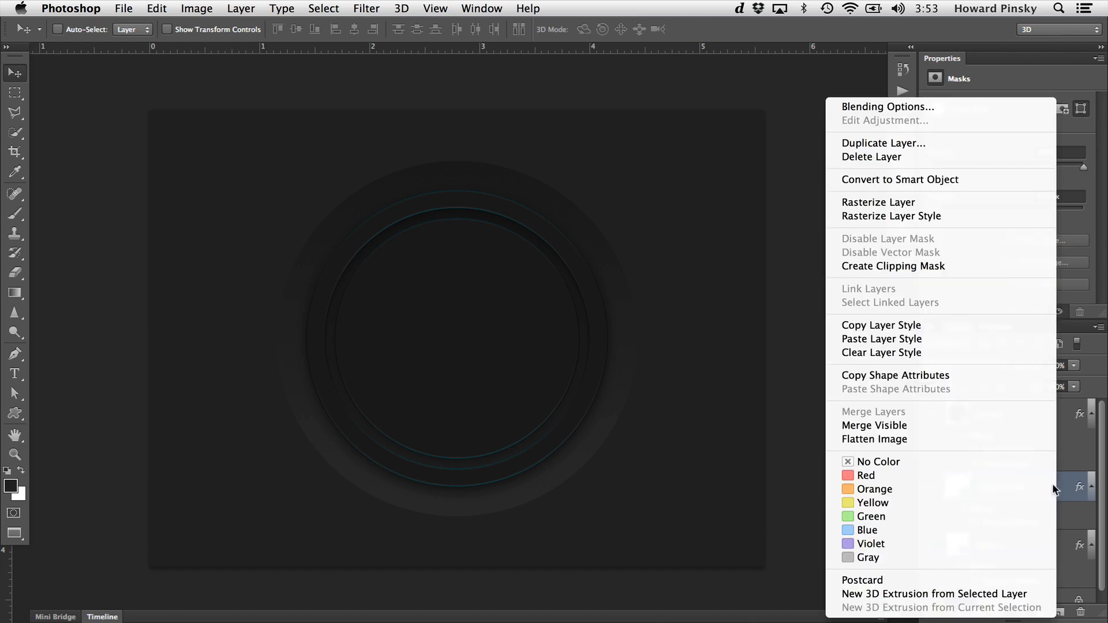
pyautogui.click(940, 351)
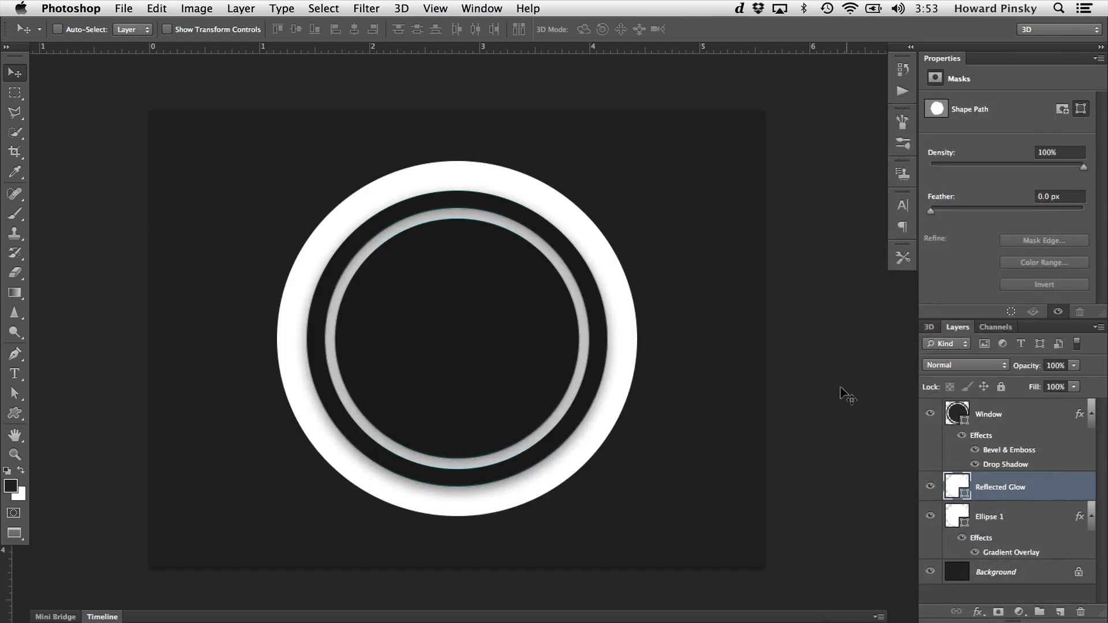
pyautogui.doubleClick(1043, 486)
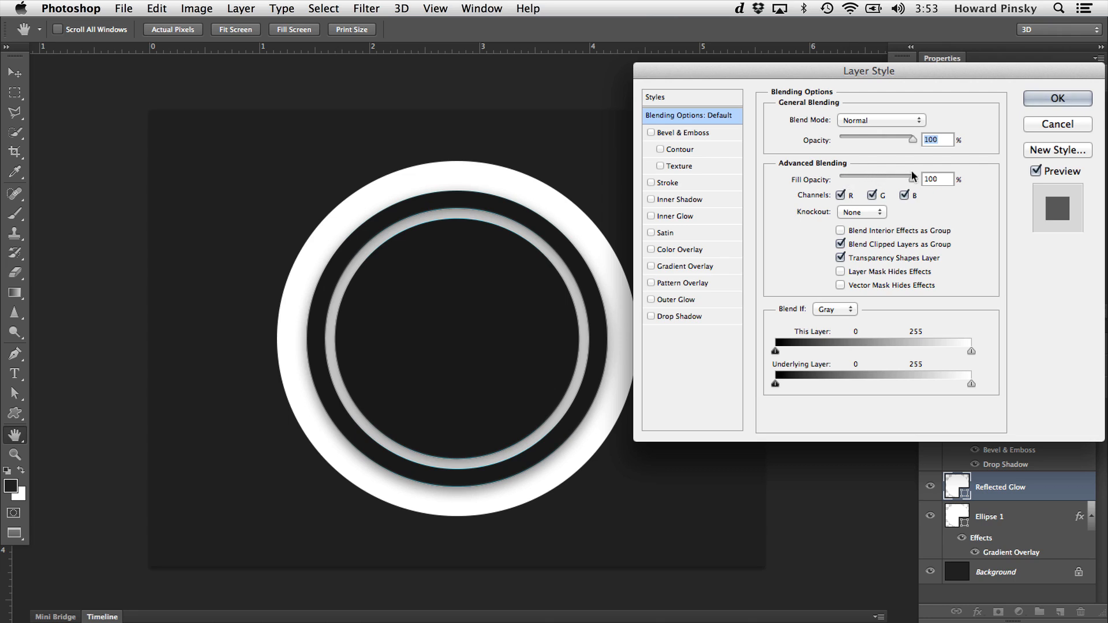
pyautogui.moveTo(912, 175); pyautogui.dragTo(833, 174)
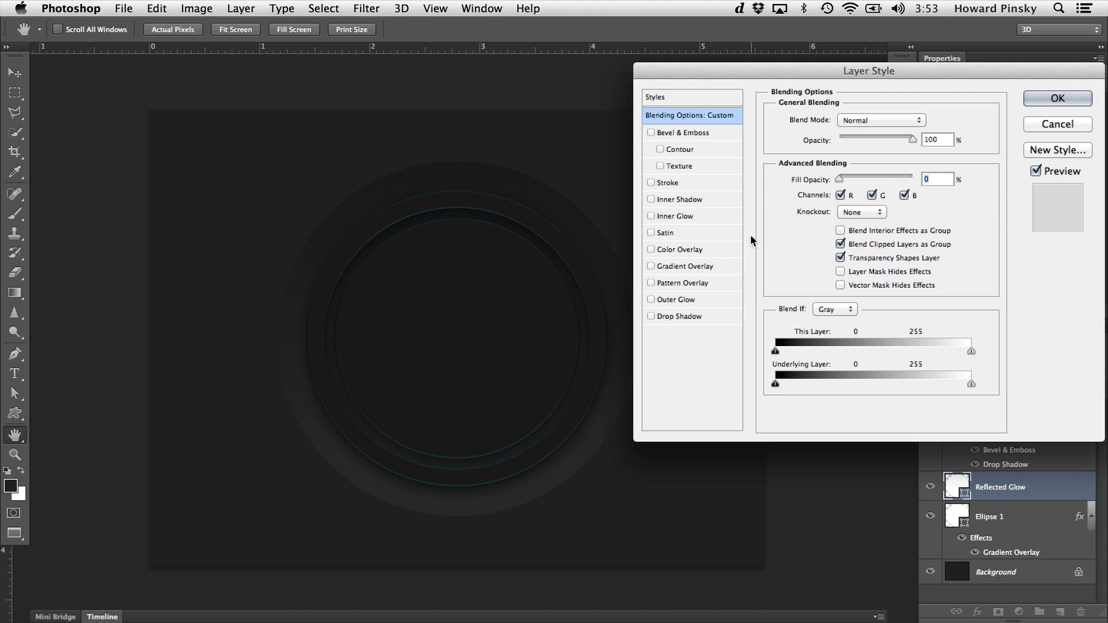
# - Add a Gradient Overlay effect with the Radial style to the Reflected Glow layer
pyautogui.click(710, 267)
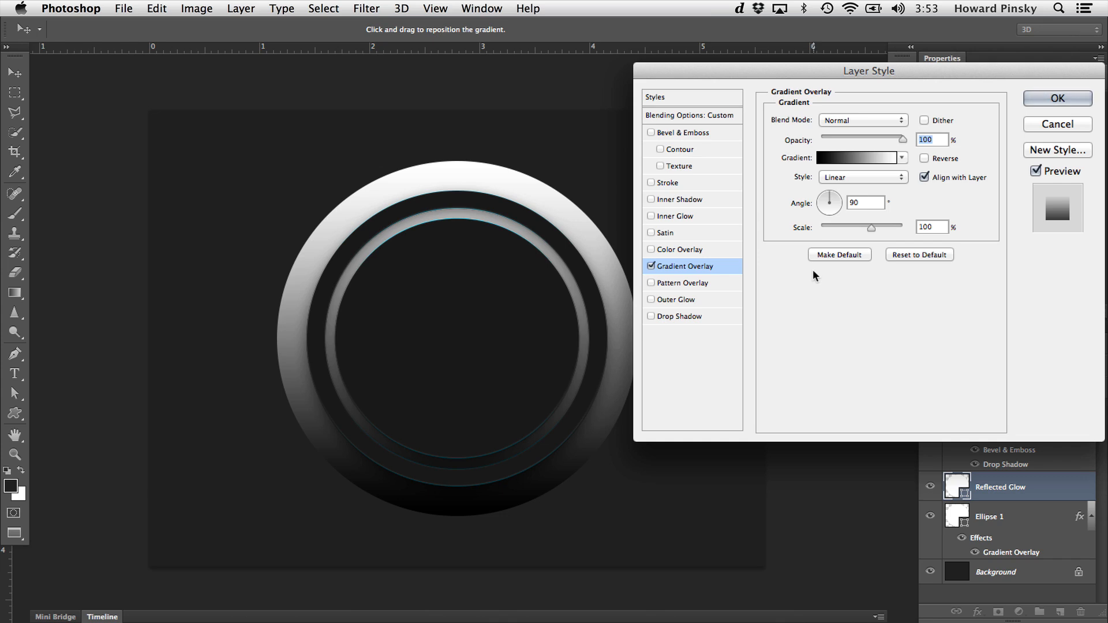
pyautogui.click(867, 177)
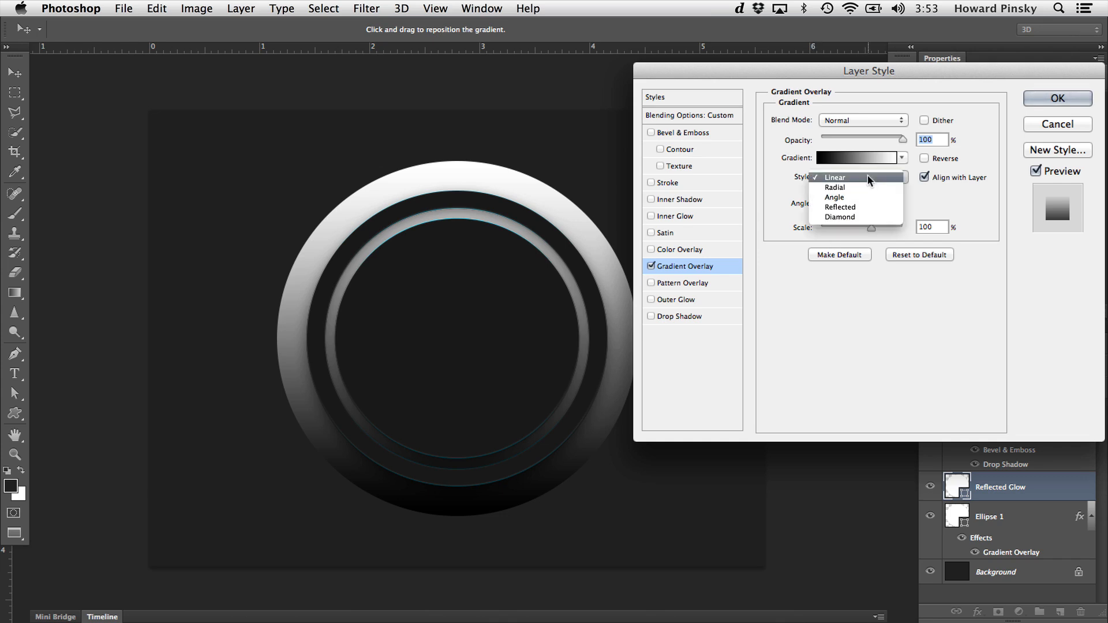
pyautogui.click(867, 187)
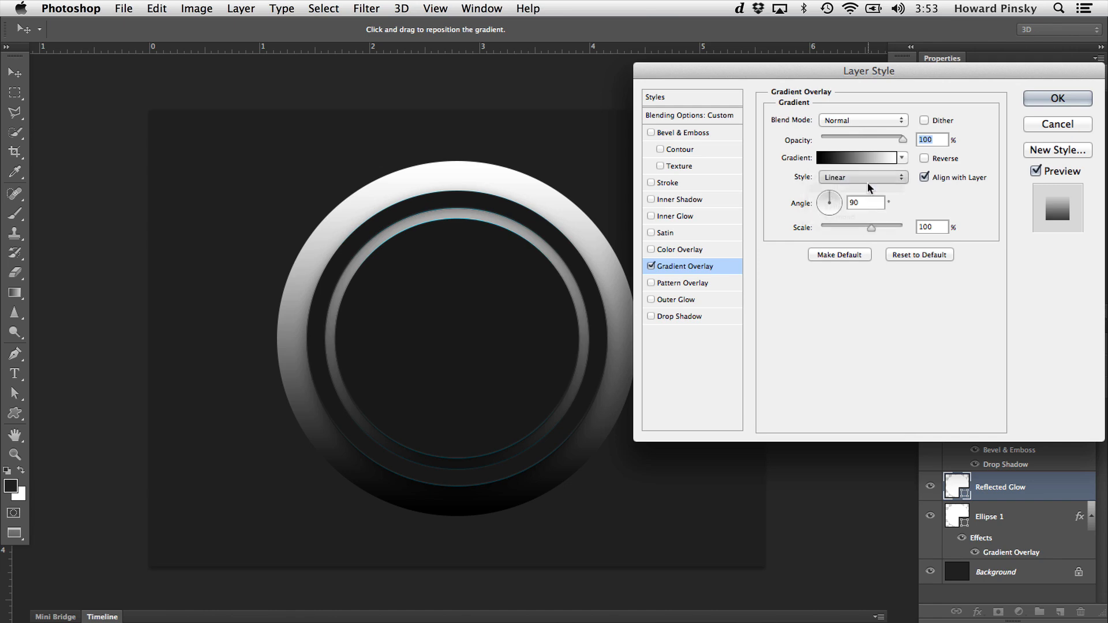
# - Set the overlay gradient's starting colour stop to bright blue 00a8ff
pyautogui.click(861, 157)
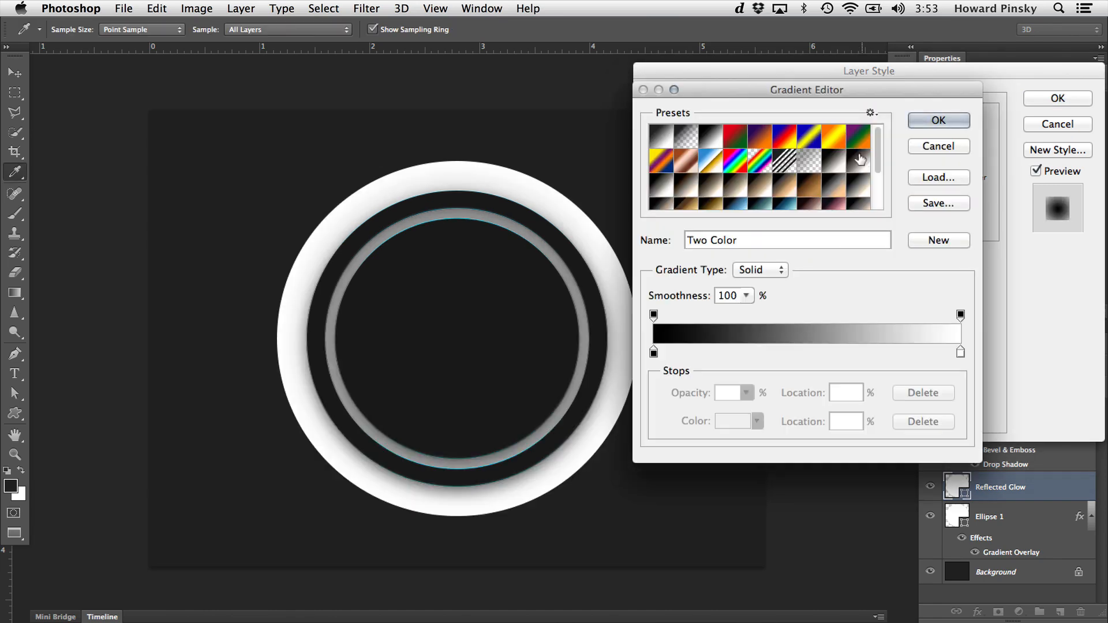
pyautogui.doubleClick(653, 354)
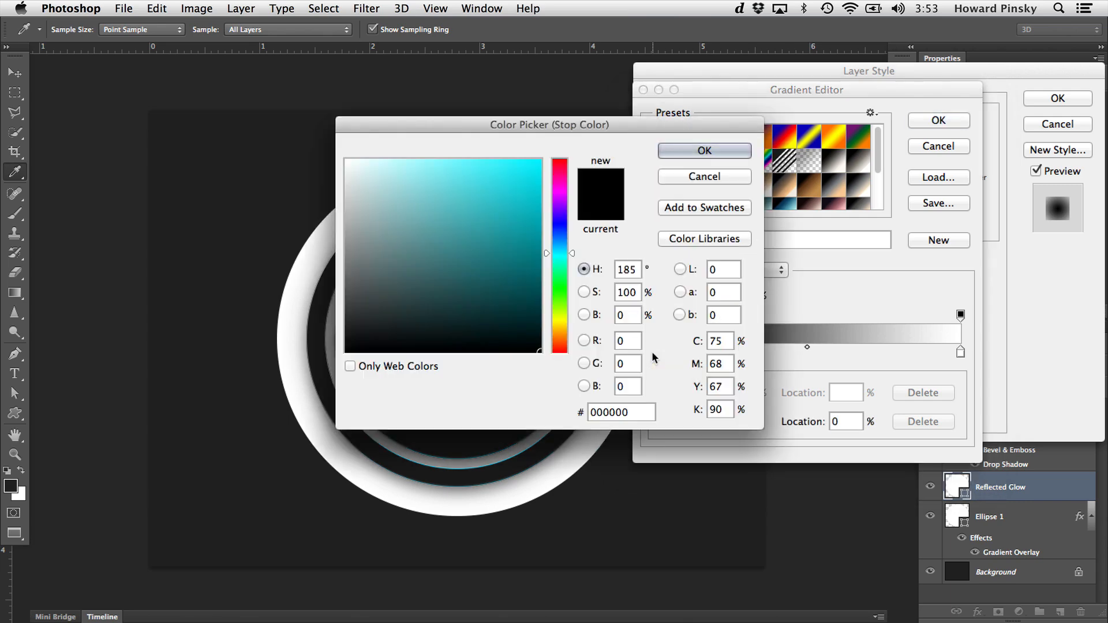
pyautogui.moveTo(564, 127); pyautogui.dragTo(731, 137)
pyautogui.click(726, 256)
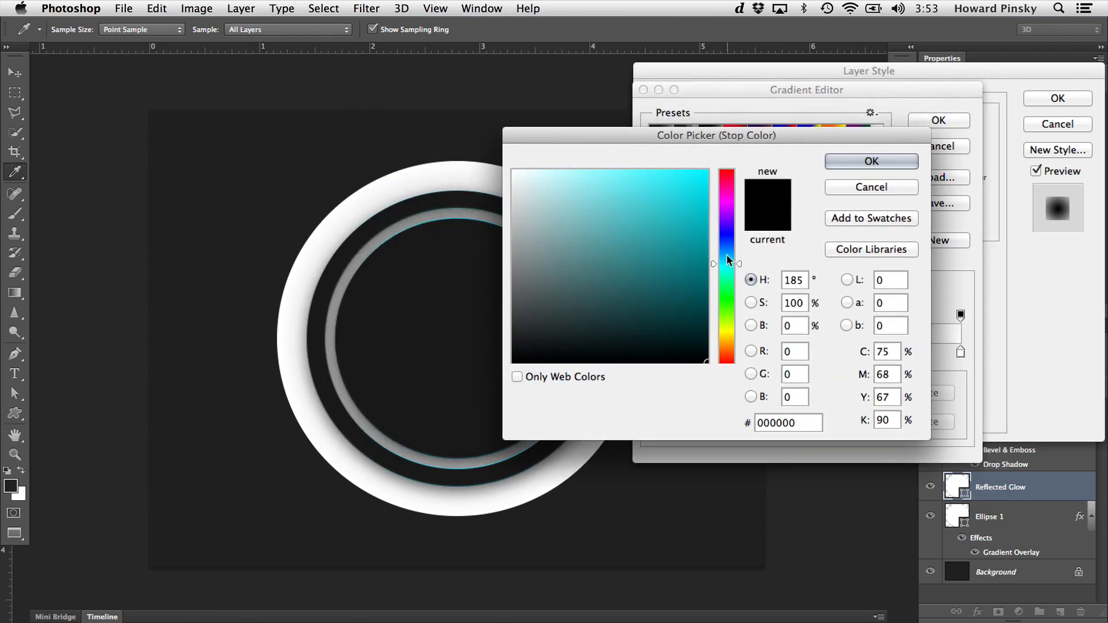
pyautogui.doubleClick(791, 424)
pyautogui.write('00')
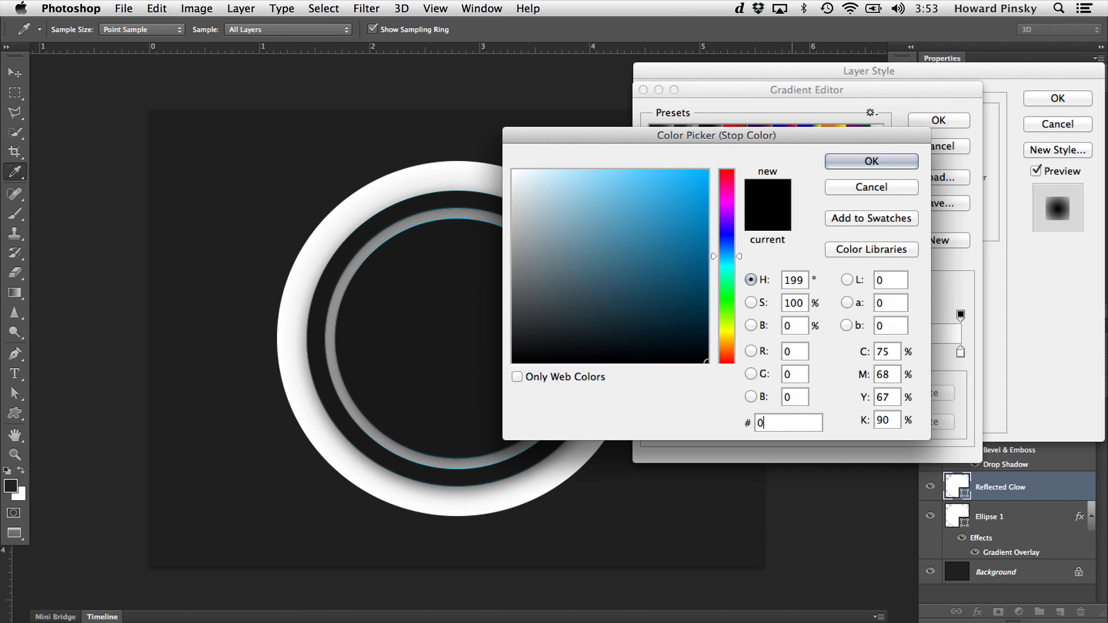
pyautogui.write('a')
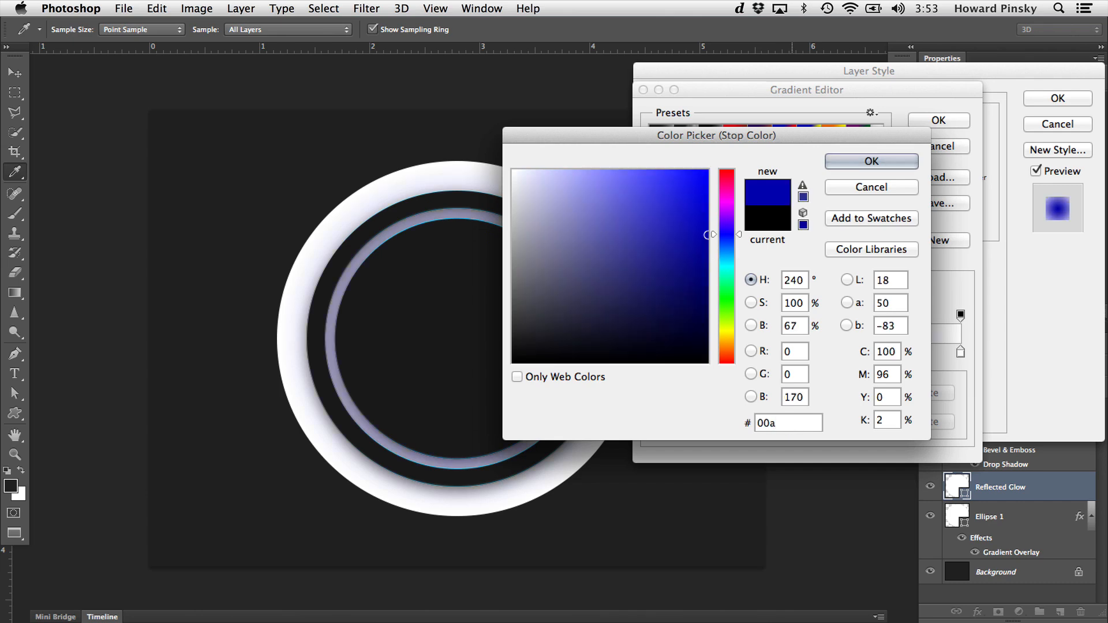
pyautogui.write('8ff')
pyautogui.press('Return')
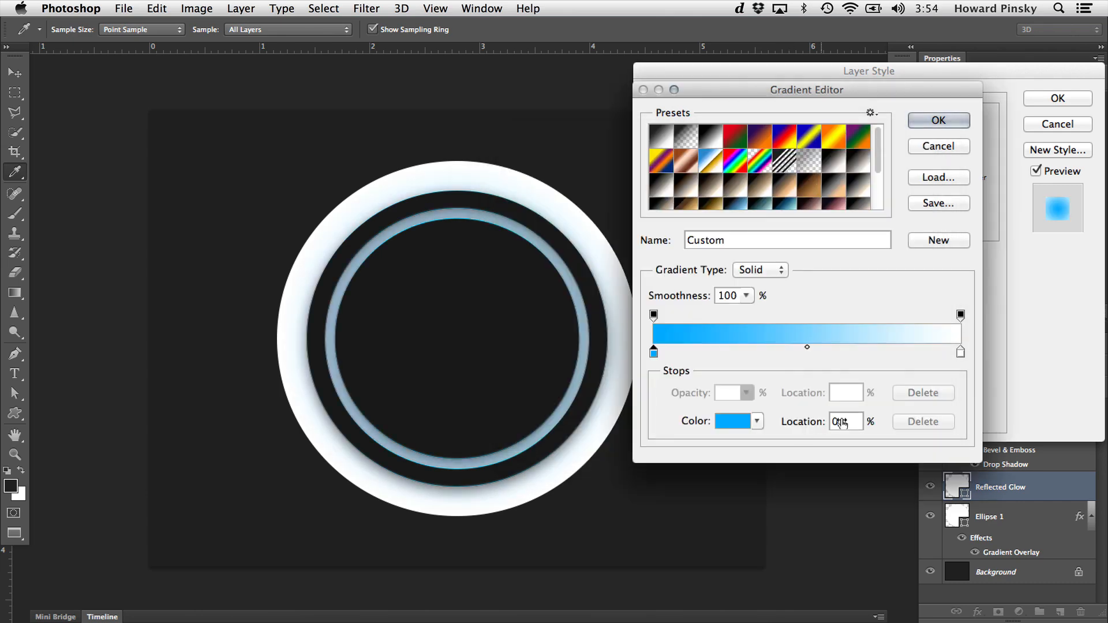
# - Make the gradient's end stop fully transparent at 0% opacity, colour it black and accept the gradient
pyautogui.click(960, 315)
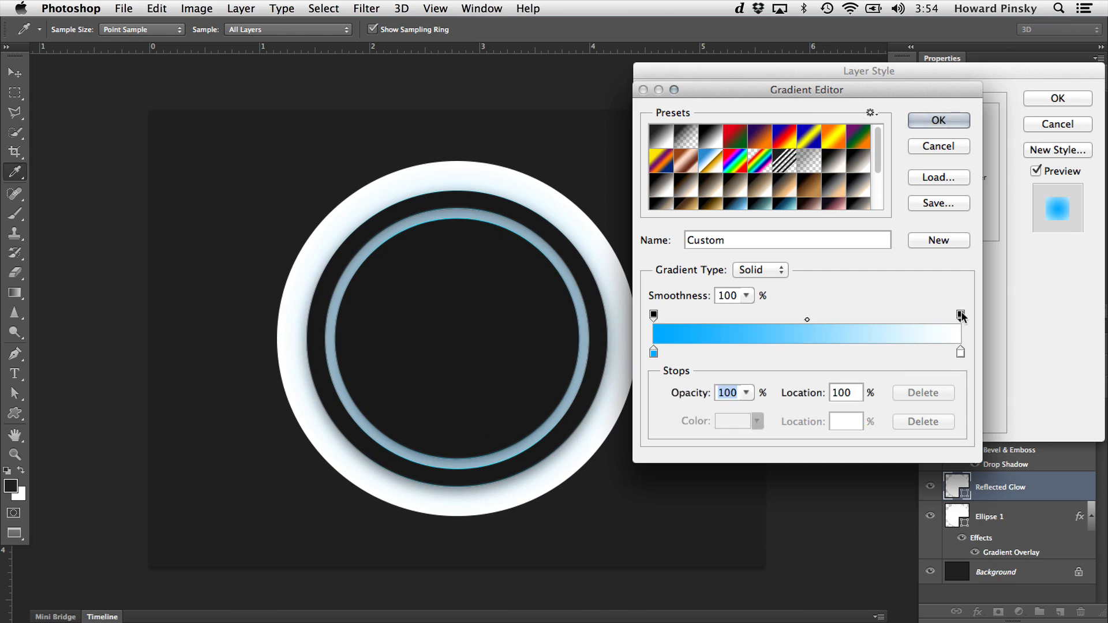
pyautogui.click(752, 392)
pyautogui.moveTo(749, 409); pyautogui.dragTo(663, 408)
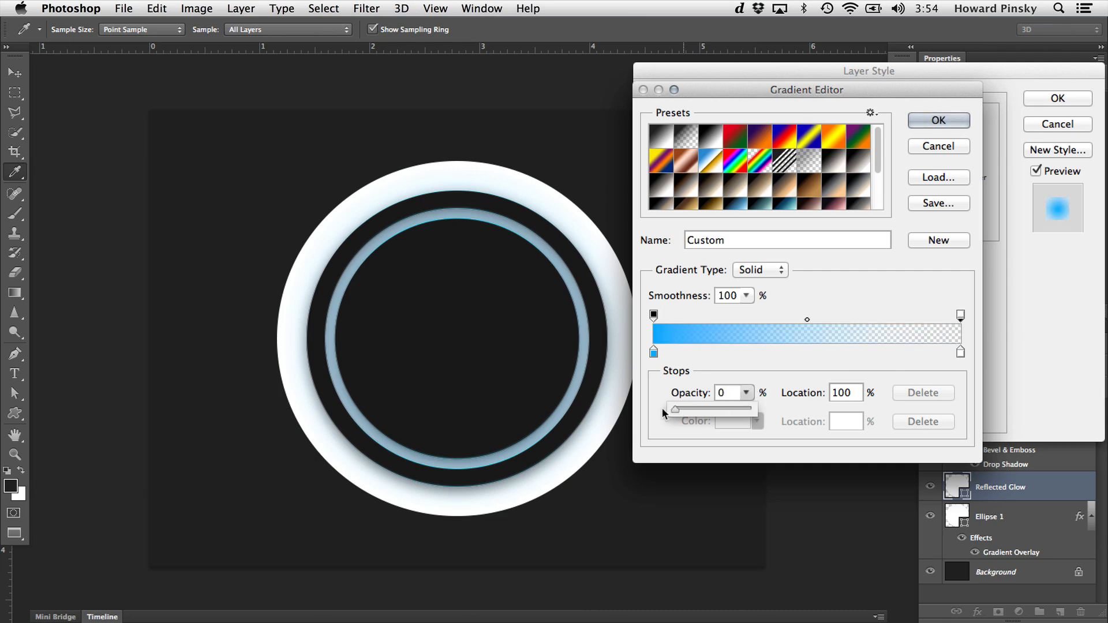
pyautogui.click(919, 366)
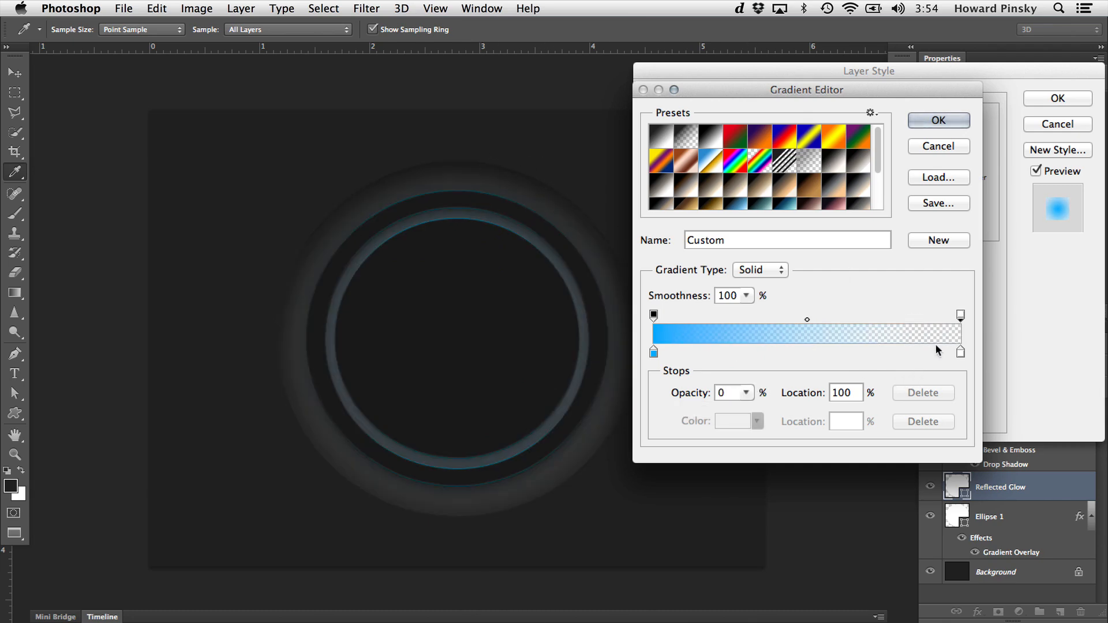
pyautogui.doubleClick(960, 350)
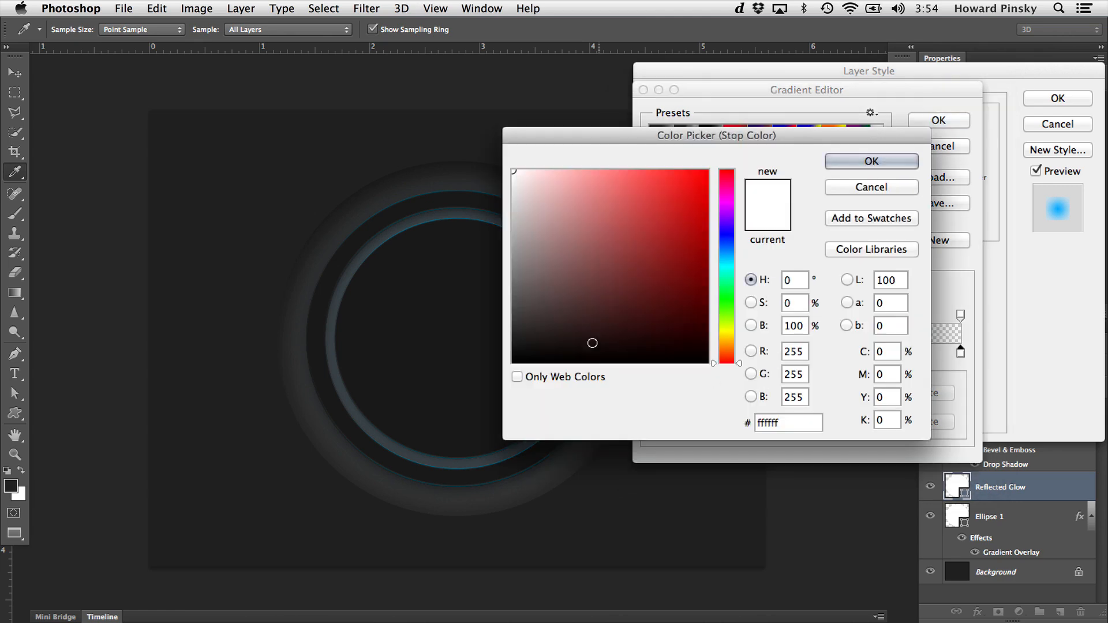
pyautogui.click(466, 405)
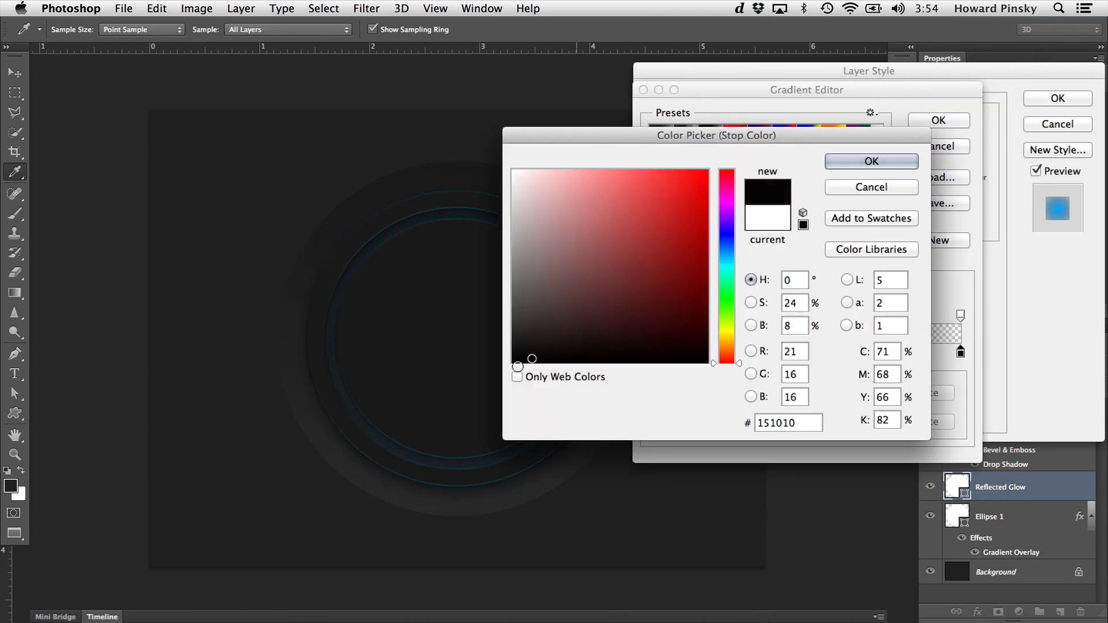
pyautogui.press('Return')
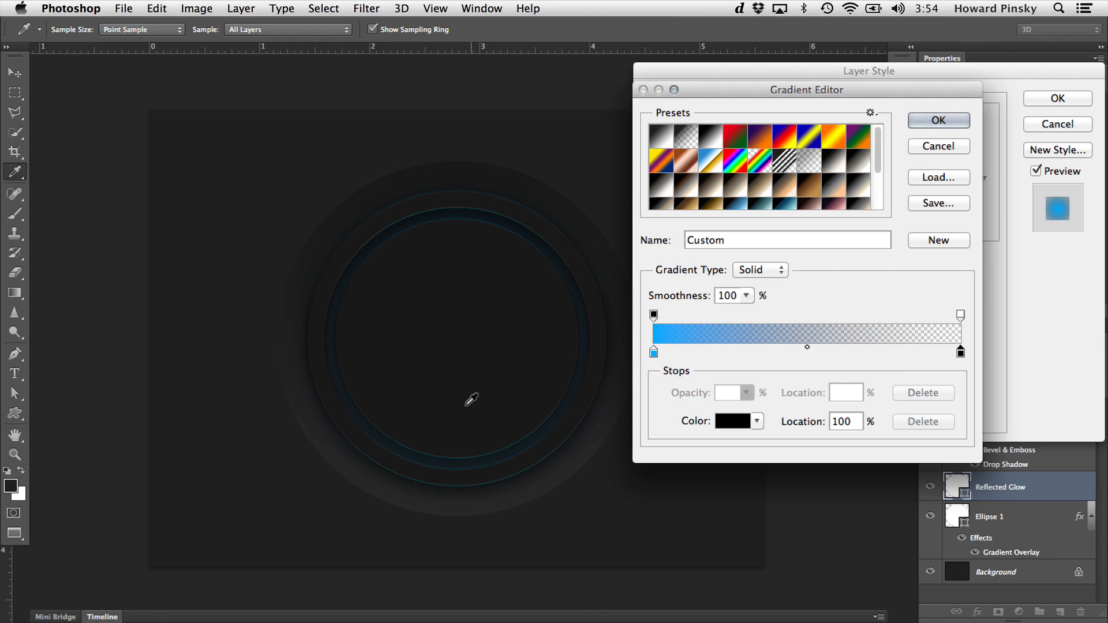
pyautogui.press('Return')
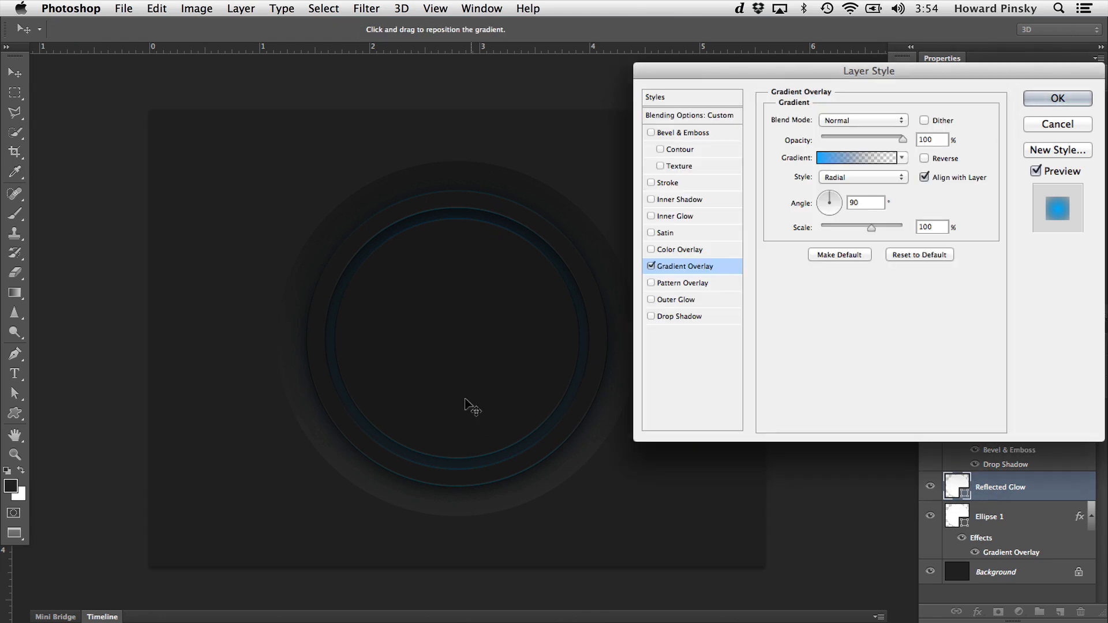
# - Enable dithering for the gradient overlay and move the blue glow towards the circle's upper-right edge
pyautogui.click(940, 126)
pyautogui.moveTo(462, 329); pyautogui.dragTo(427, 330)
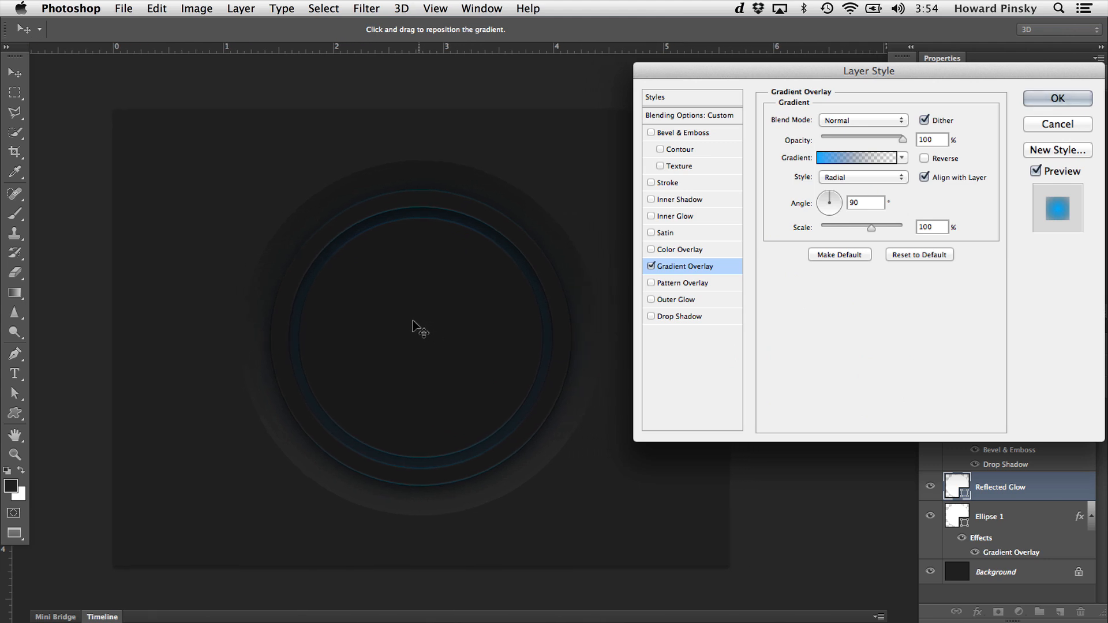
pyautogui.moveTo(413, 319); pyautogui.dragTo(453, 272)
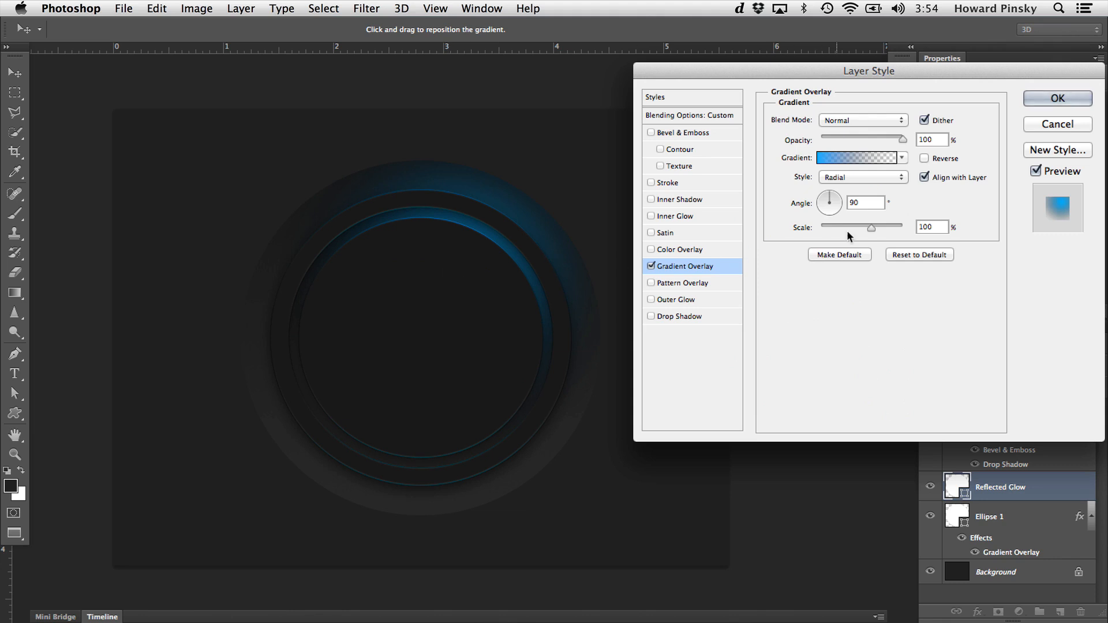
# - Set the gradient overlay's scale to 75%, reposition the glow on the ring's upper-right part and apply the layer style
pyautogui.doubleClick(922, 225)
pyautogui.write('75')
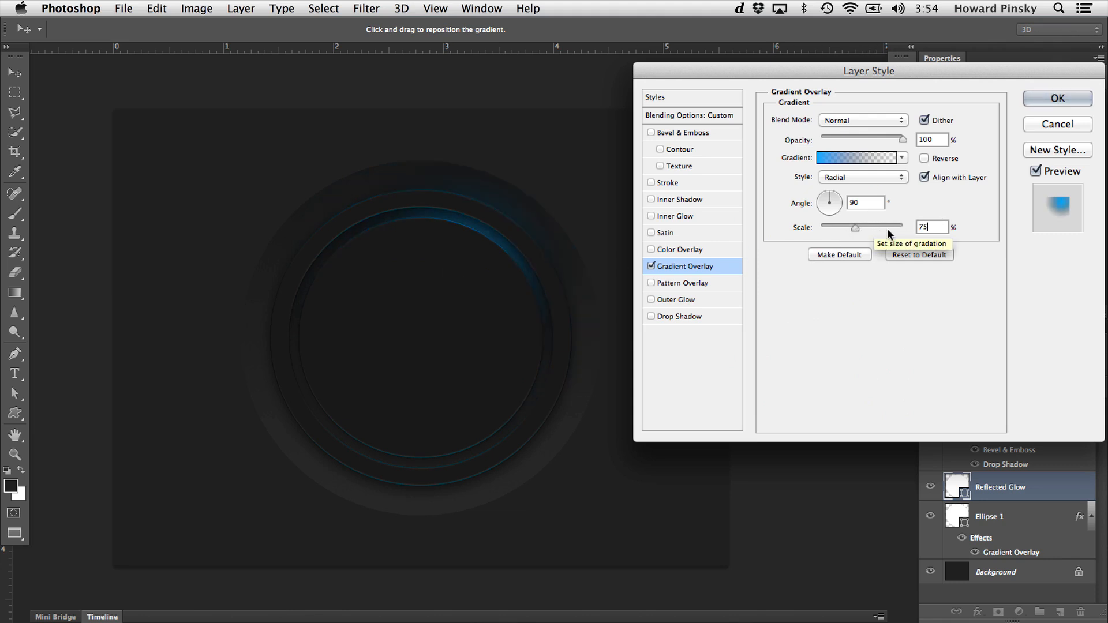
pyautogui.moveTo(512, 287); pyautogui.dragTo(426, 287)
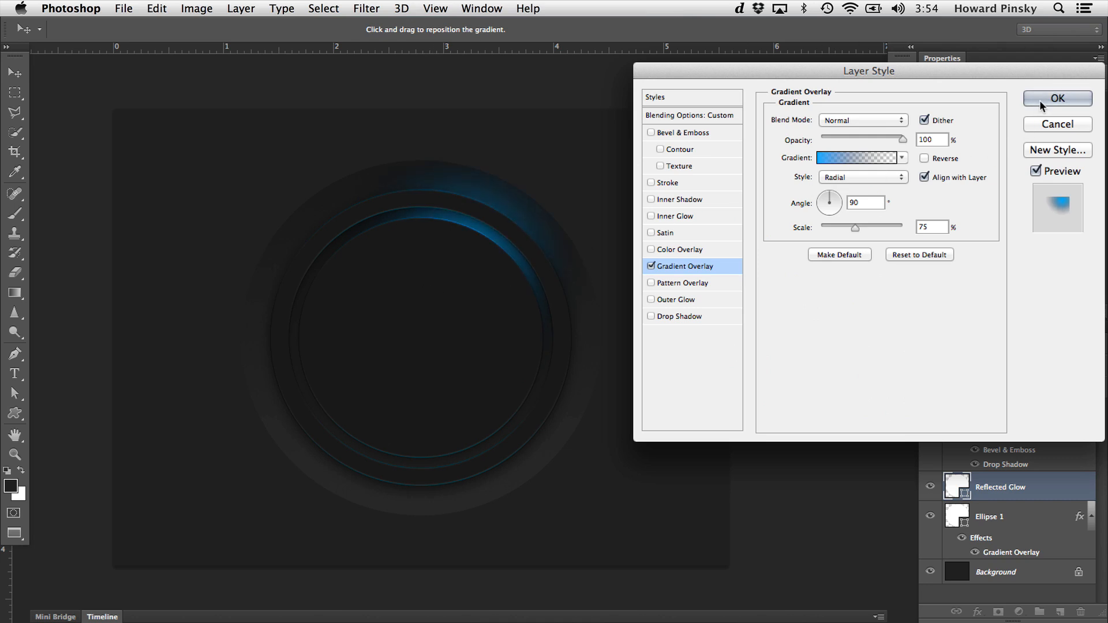
pyautogui.click(1056, 98)
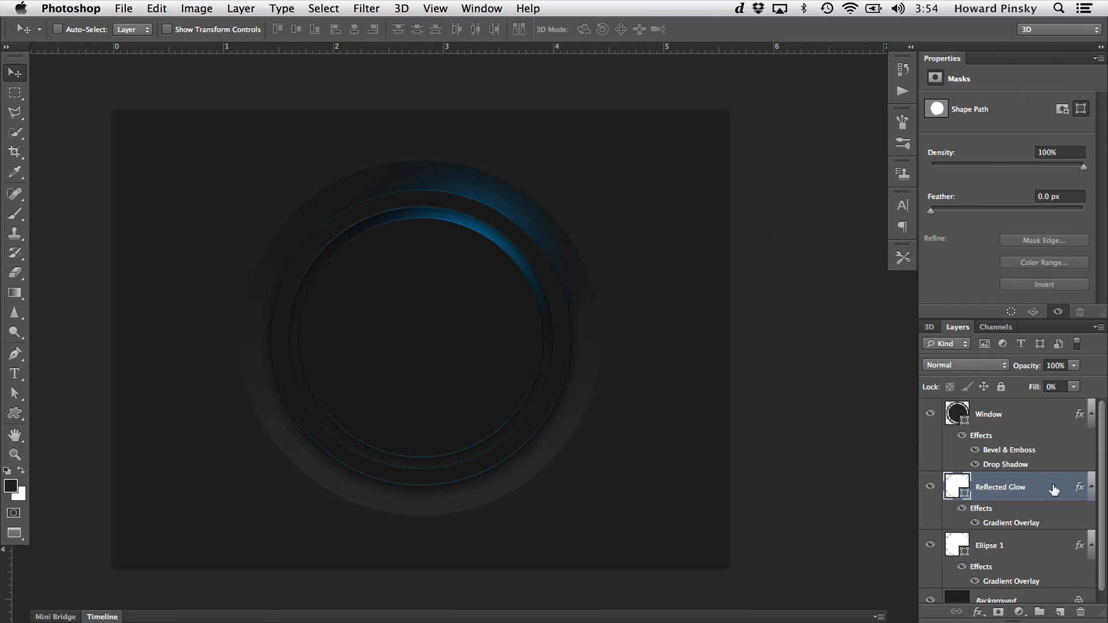
# - Duplicate the Reflected Glow layer and name the copy Window Glow
pyautogui.press('super+j')
pyautogui.doubleClick(1020, 485)
pyautogui.write('Window Glow')
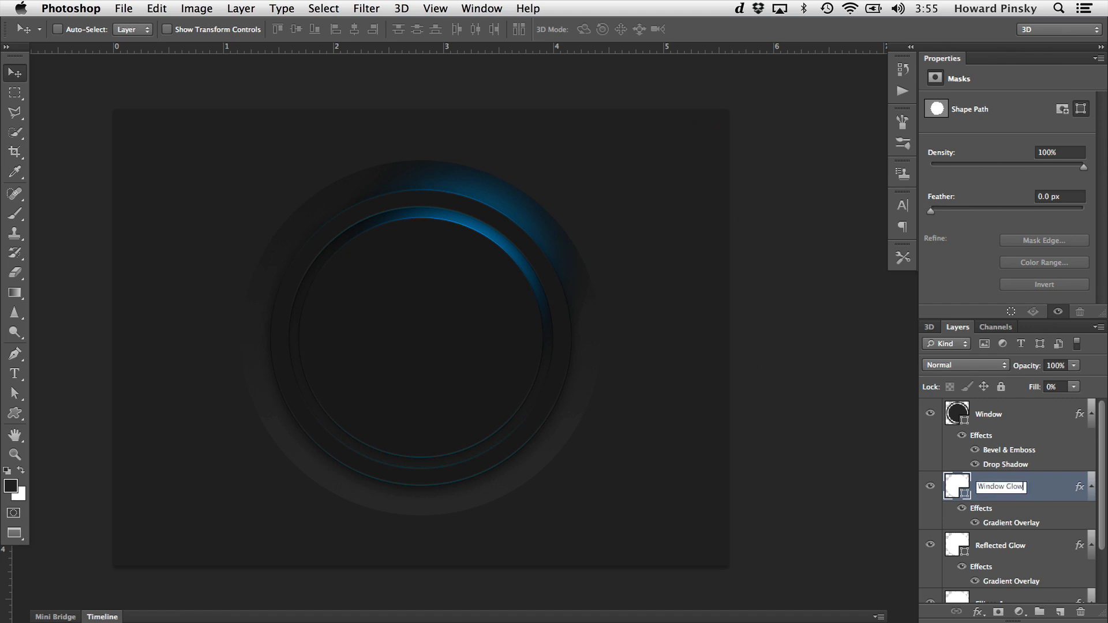
pyautogui.press('Return')
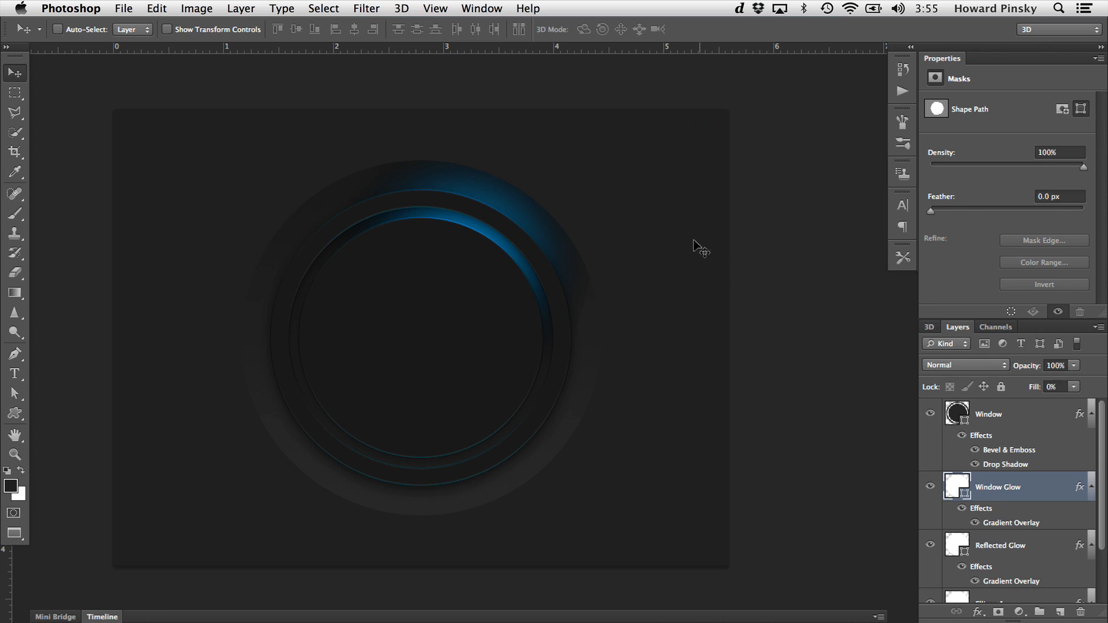
# - Scale the Window Glow shape down proportionally about its centre to about 81% and apply the transform
pyautogui.press('super+t')
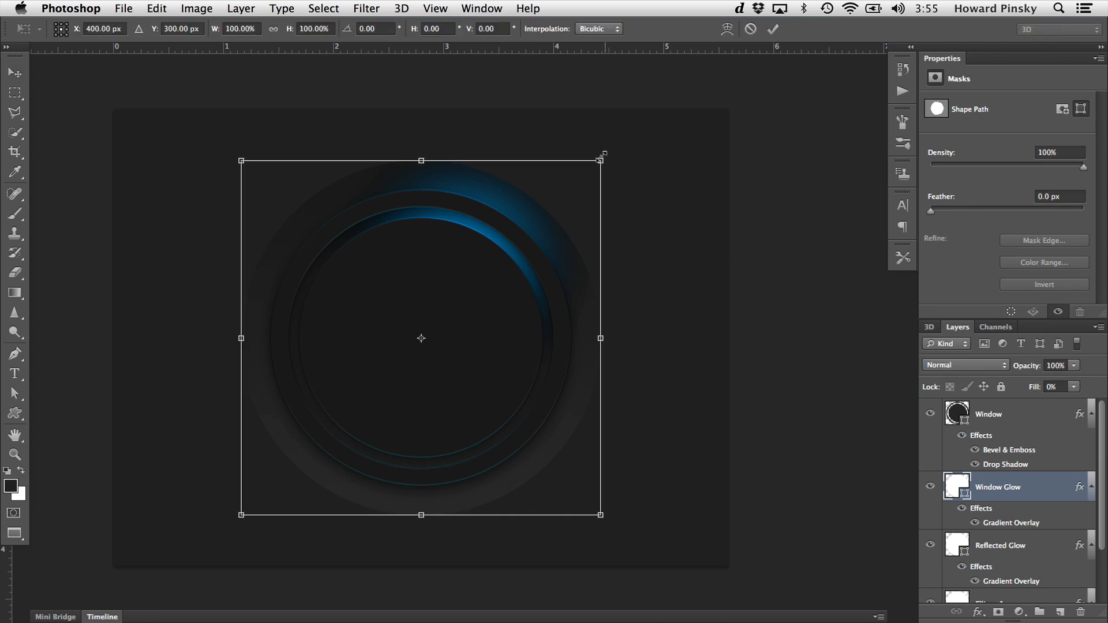
pyautogui.moveTo(597, 156); pyautogui.dragTo(561, 189)
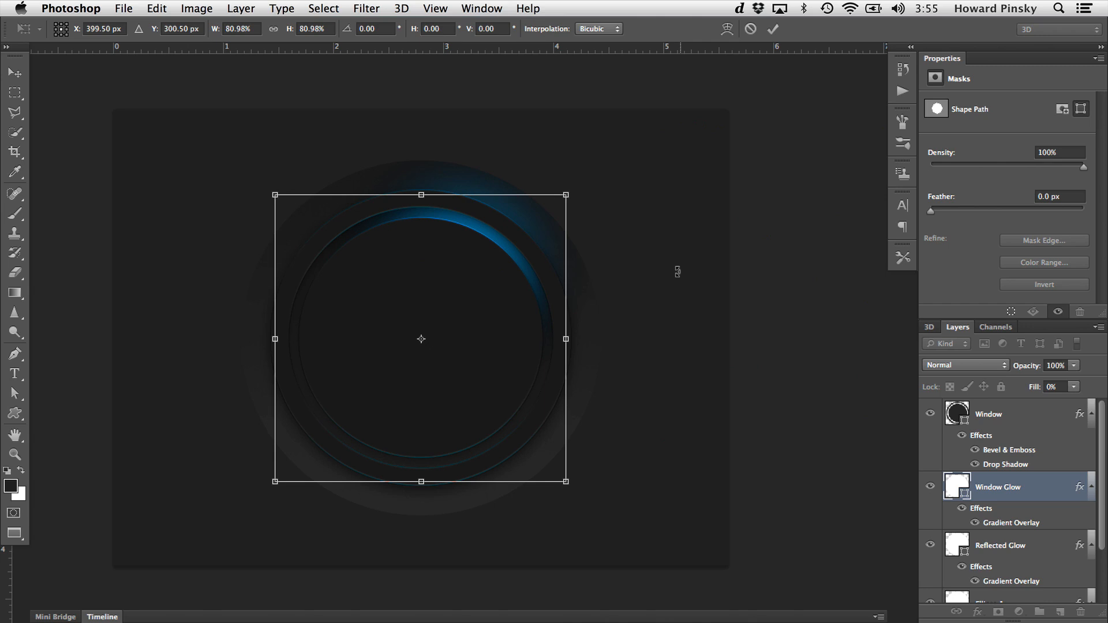
pyautogui.press('Return')
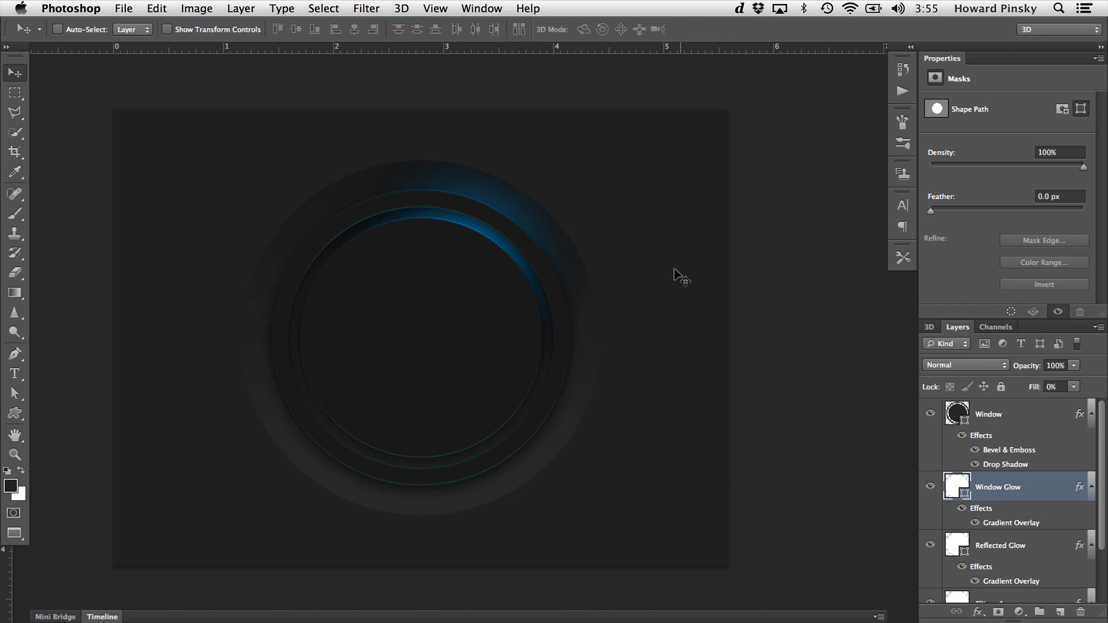
# - Edit the Window Glow layer's gradient overlay and set the opacity of the gradient's end stop to 100%
pyautogui.doubleClick(1008, 523)
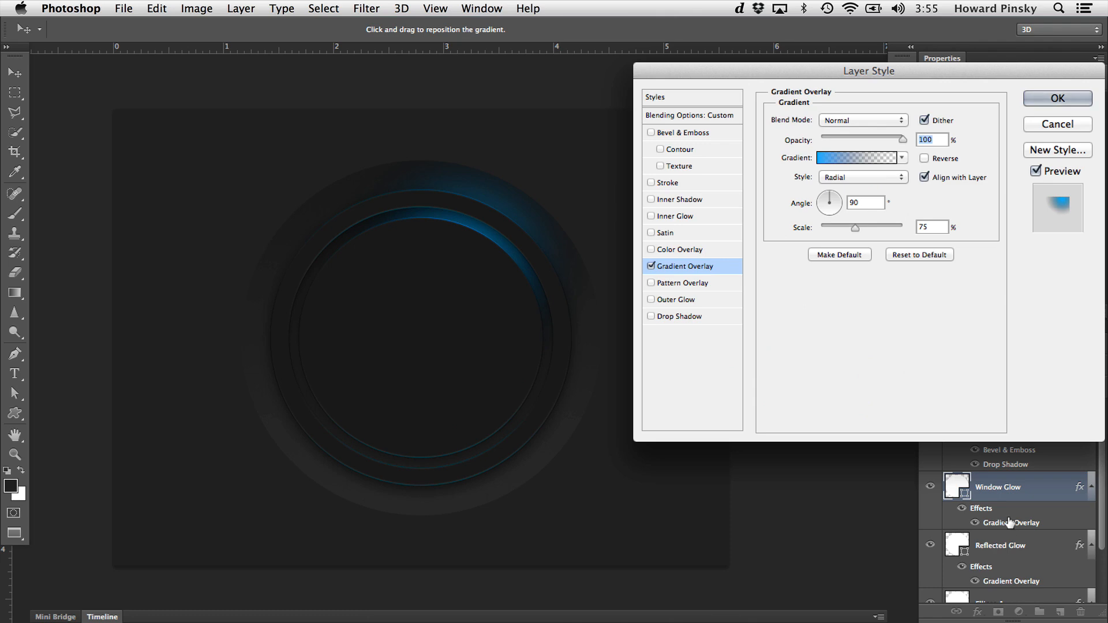
pyautogui.click(838, 160)
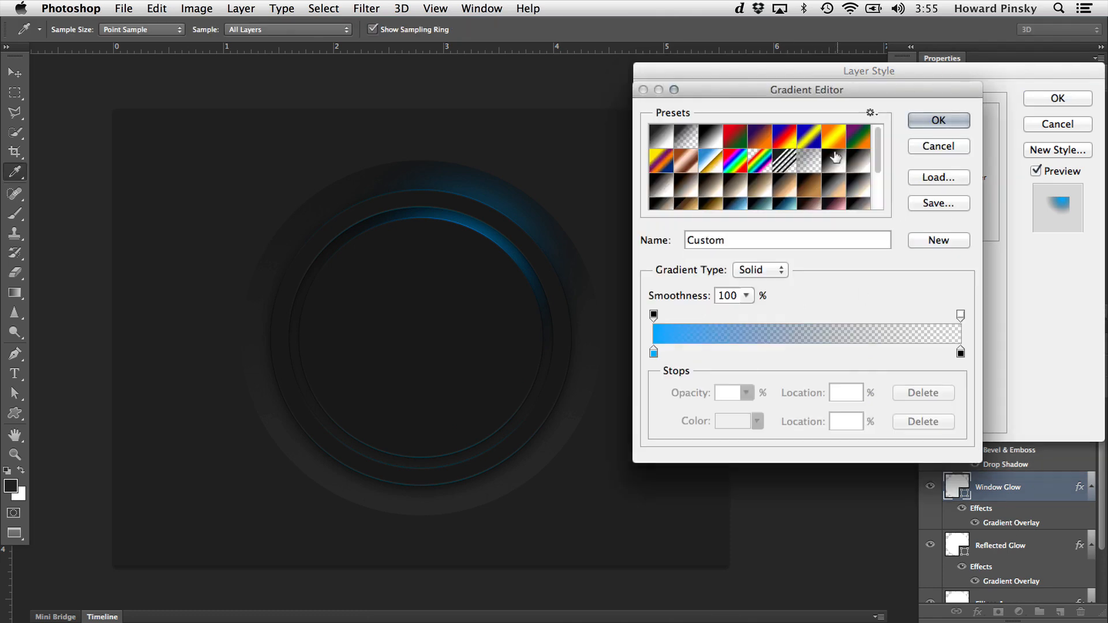
pyautogui.click(960, 315)
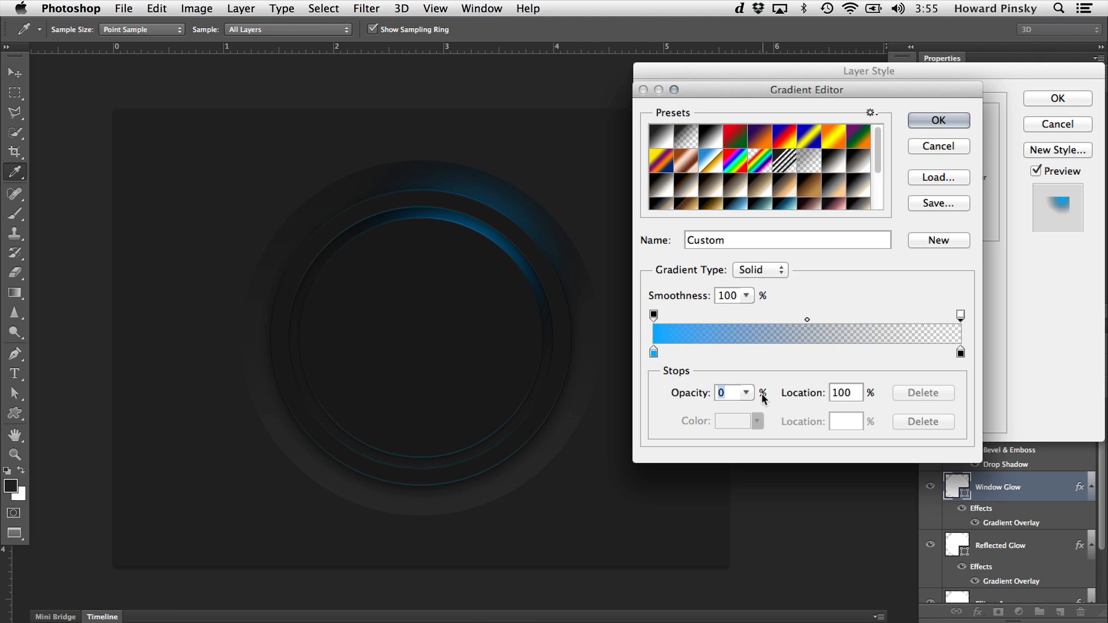
pyautogui.moveTo(747, 393); pyautogui.dragTo(870, 411)
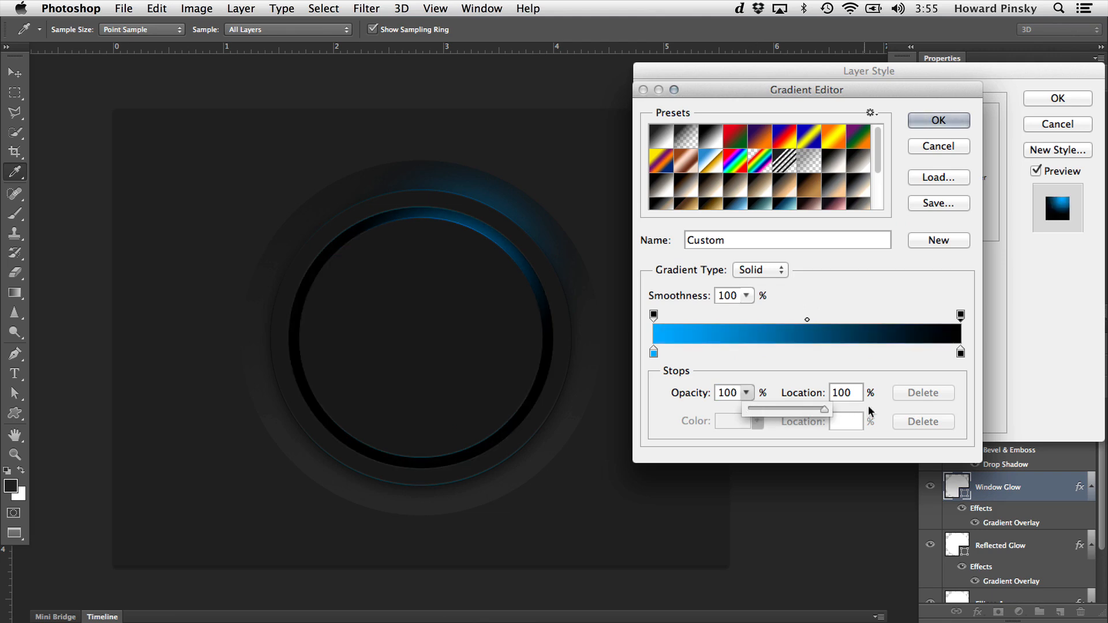
# - Set the gradient's end colour stop to dark blue 00193e
pyautogui.doubleClick(960, 352)
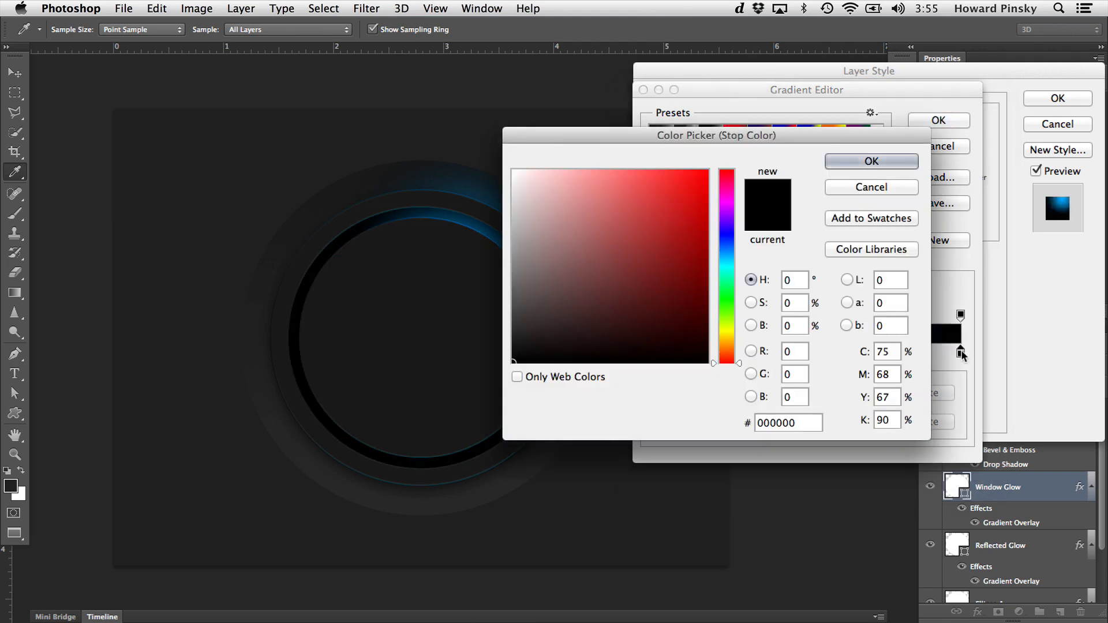
pyautogui.doubleClick(807, 425)
pyautogui.write('0019')
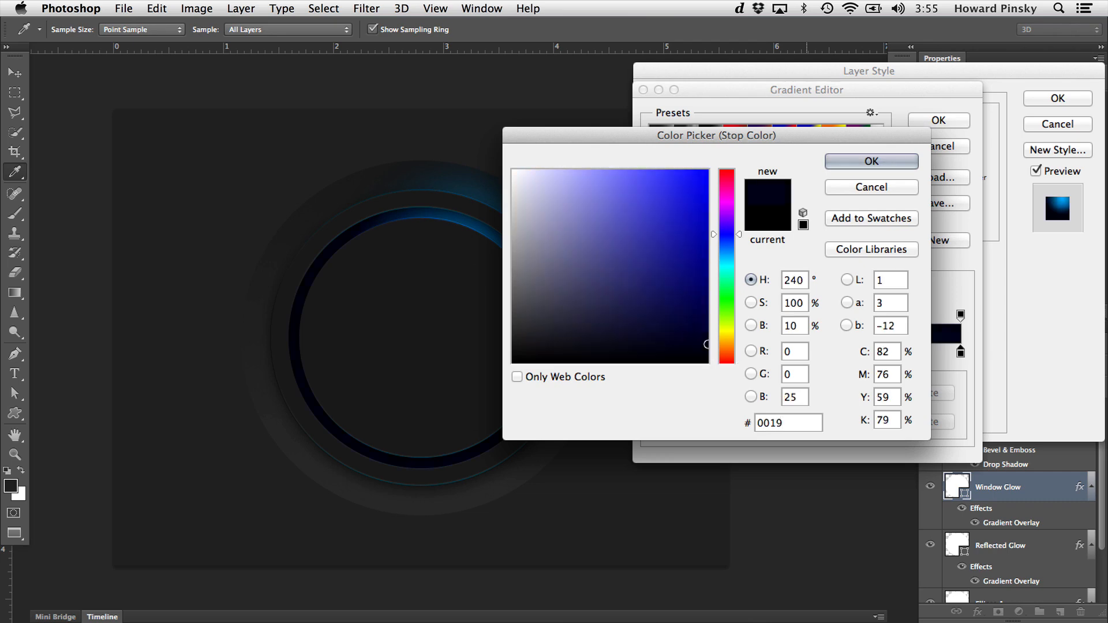
pyautogui.write('3e')
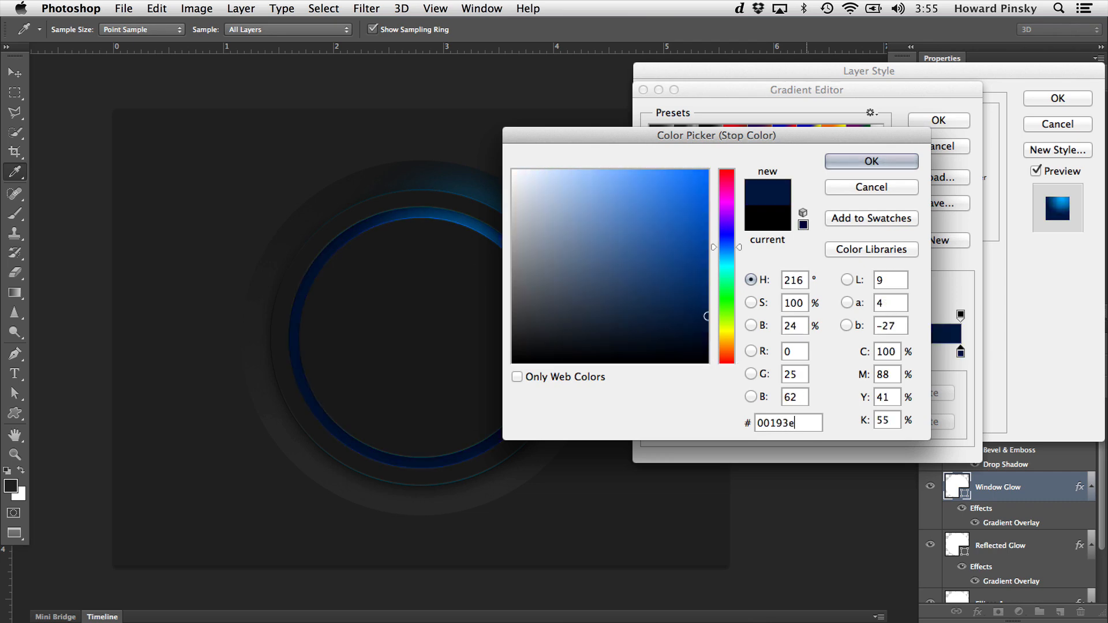
pyautogui.press('Return')
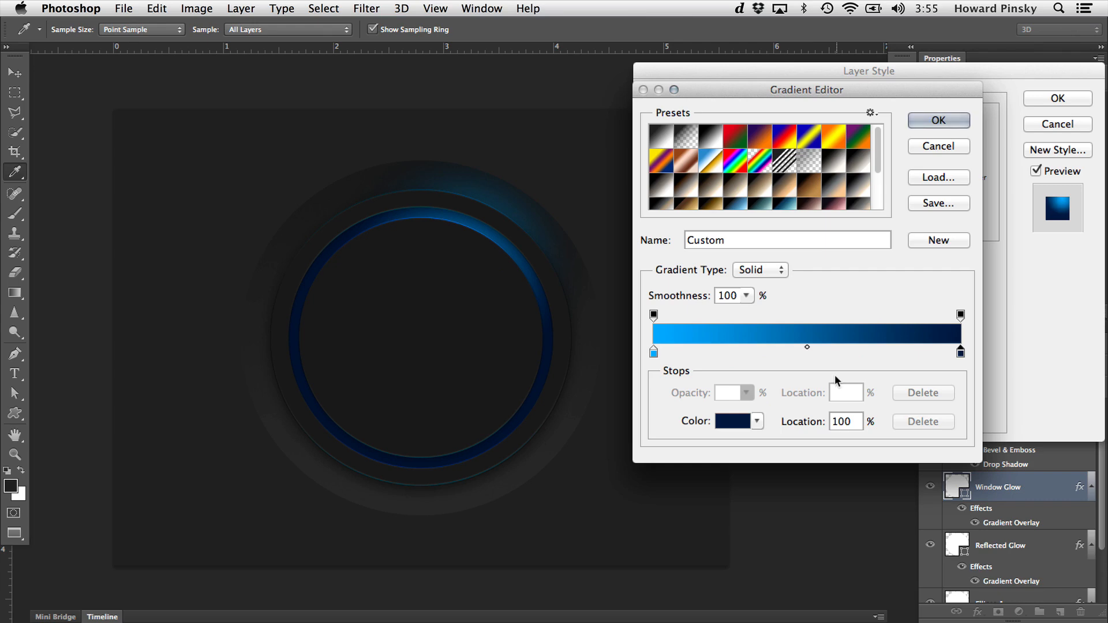
# - Add a colour stop at 30% along the gradient and colour it light blue 76cdff
pyautogui.click(738, 350)
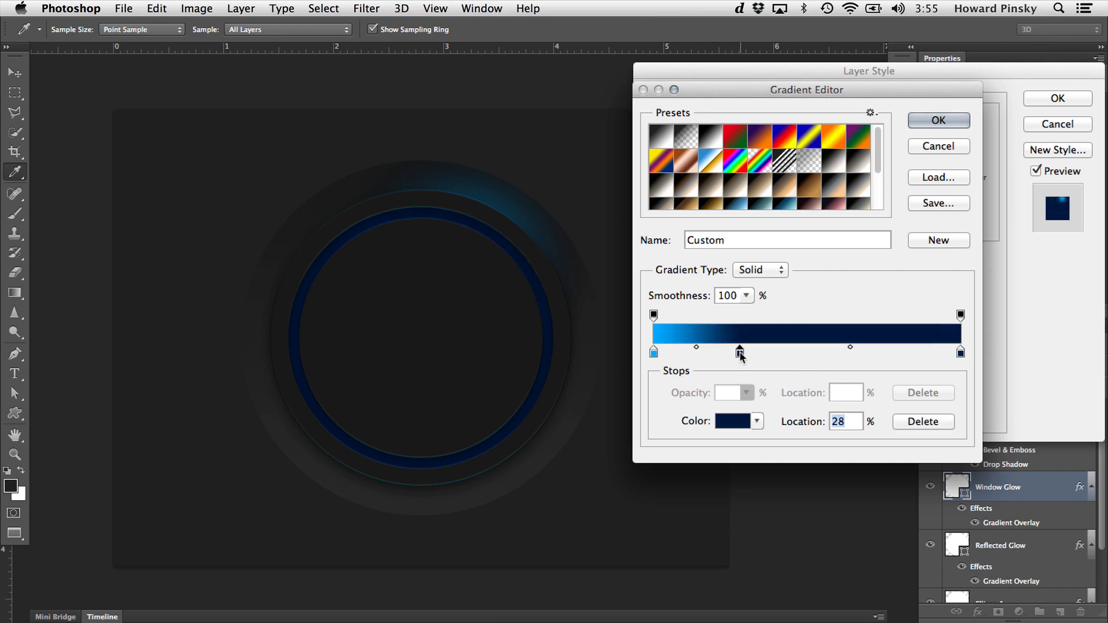
pyautogui.moveTo(741, 356); pyautogui.dragTo(745, 356)
pyautogui.click(733, 421)
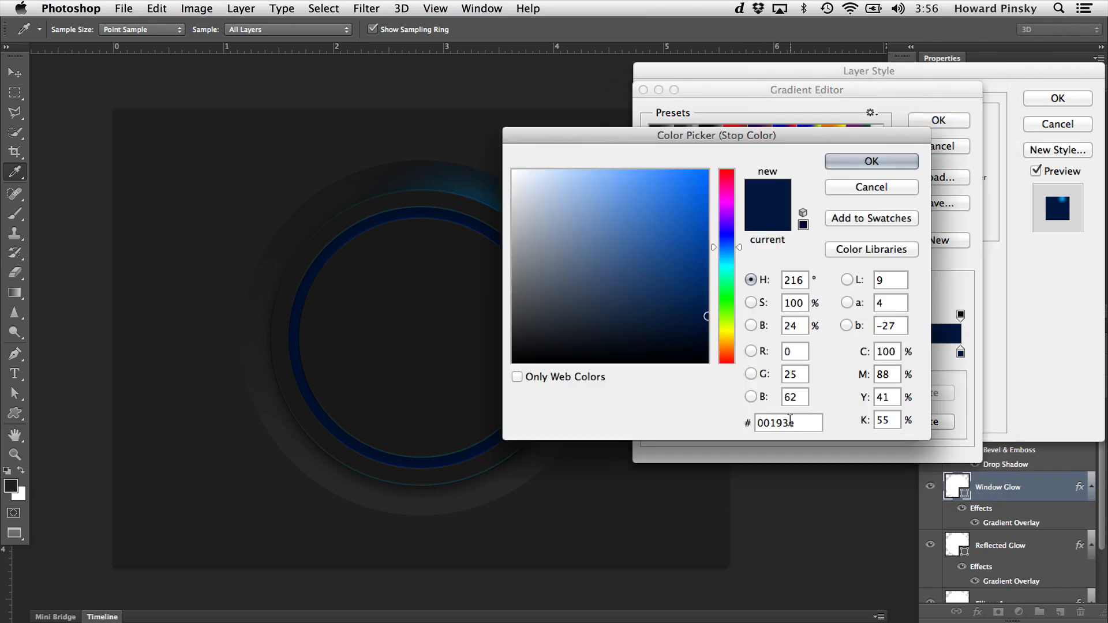
pyautogui.doubleClick(790, 422)
pyautogui.write('76')
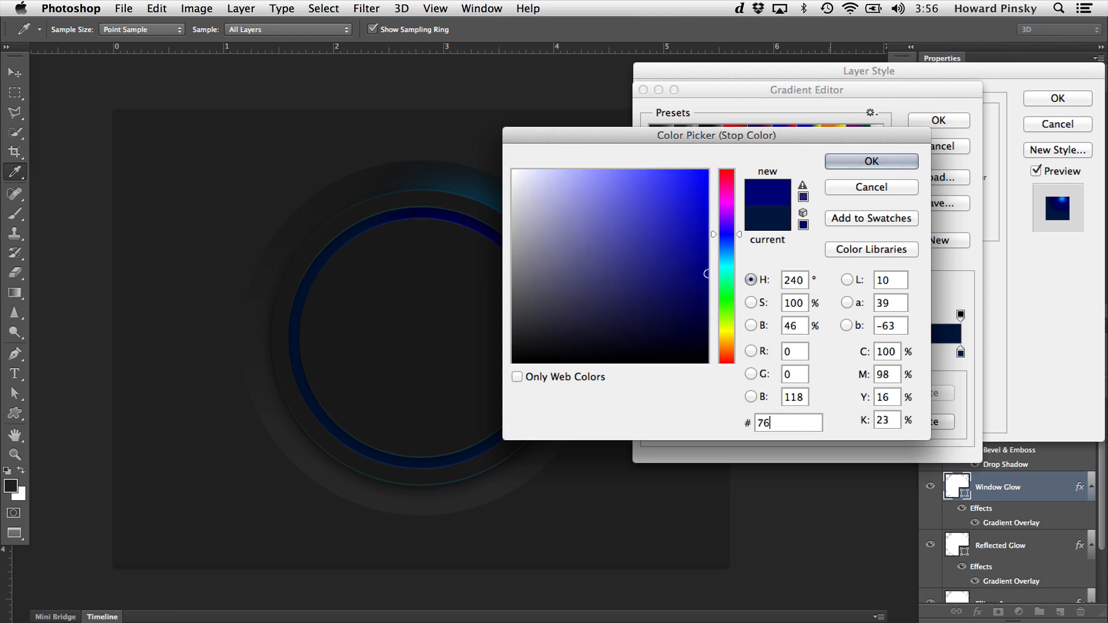
pyautogui.write('cdff')
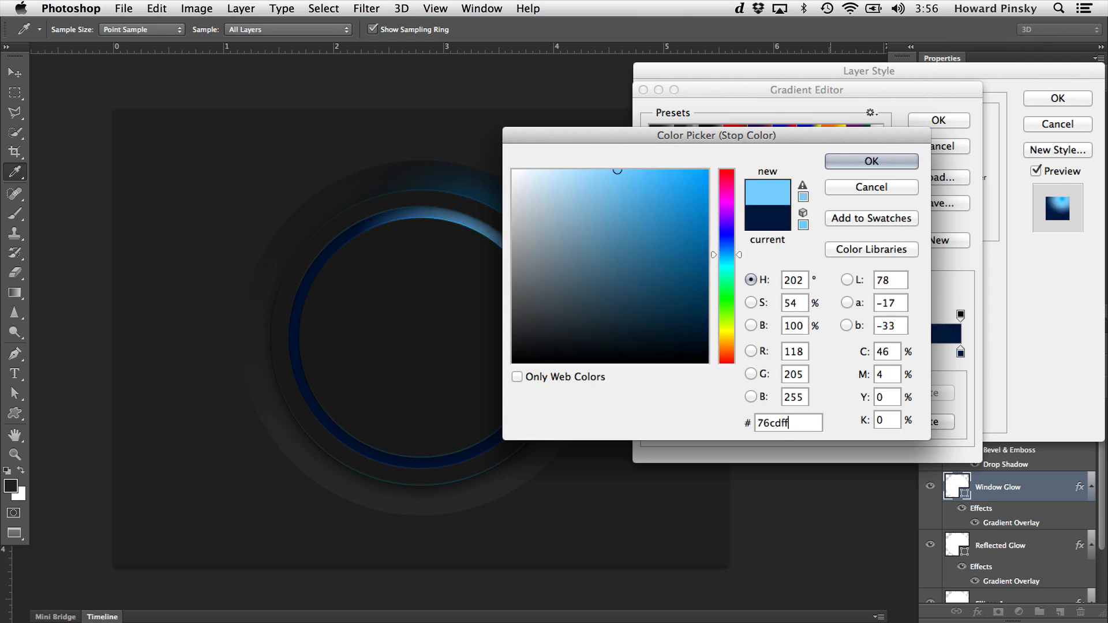
pyautogui.press('Return')
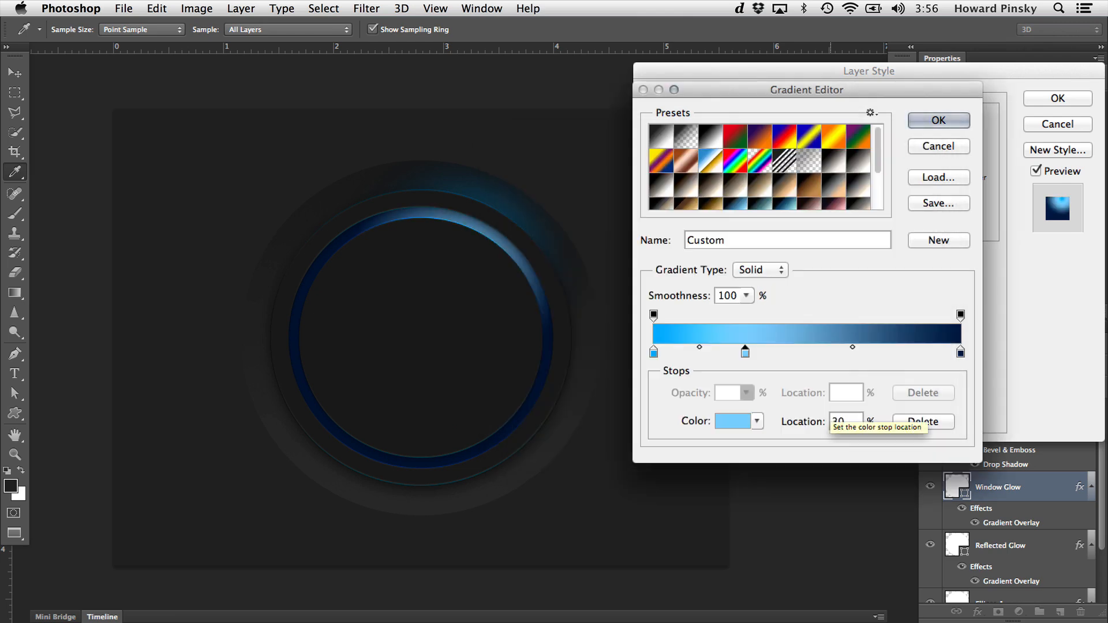
# - Accept the gradient, set the gradient overlay's blend mode to Color Dodge and apply the layer style
pyautogui.click(956, 123)
pyautogui.click(862, 119)
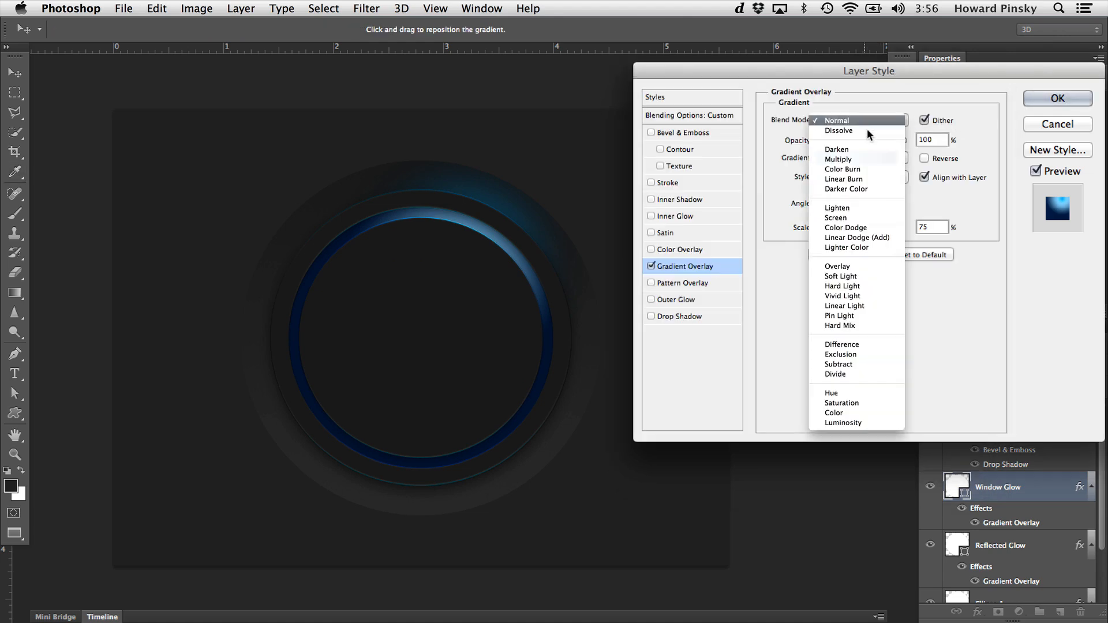
pyautogui.click(875, 228)
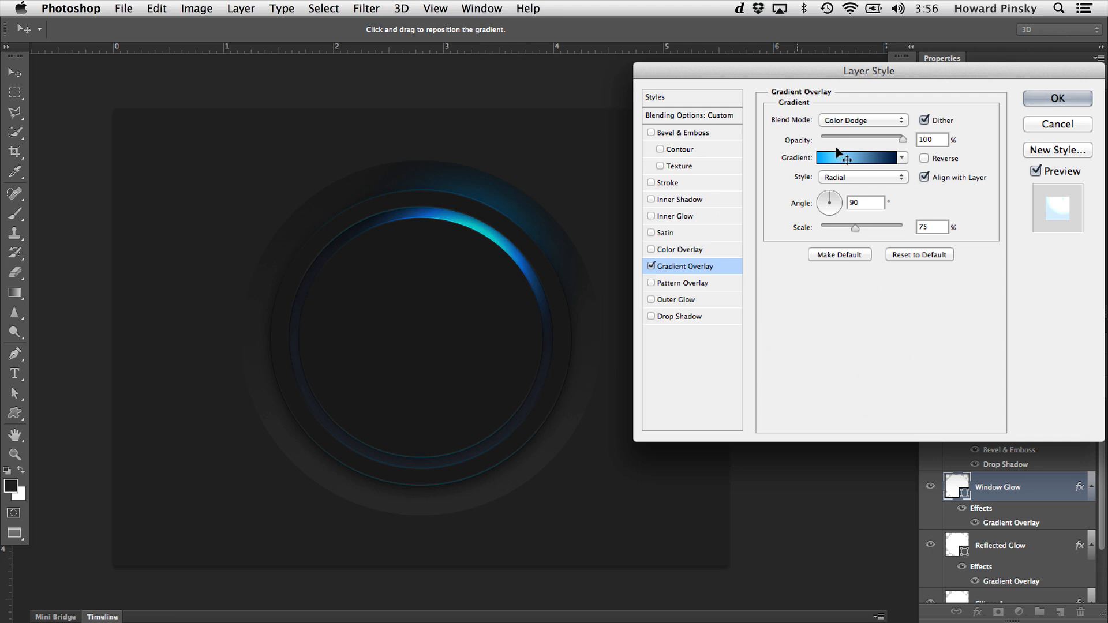
pyautogui.click(1047, 96)
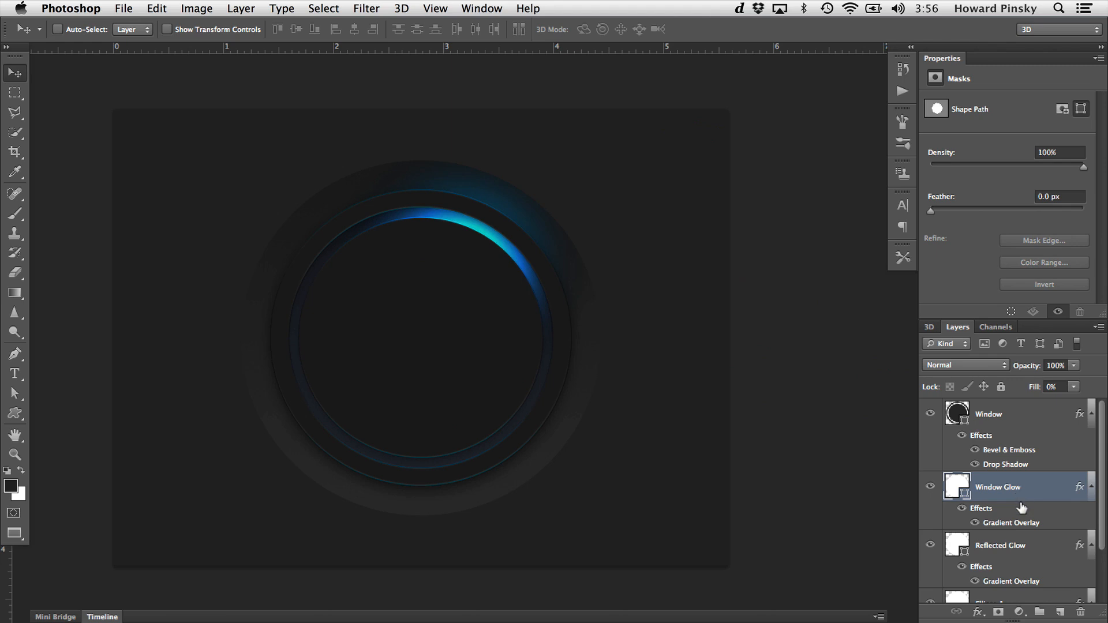
# - Try to convert the Window Glow and Reflected Glow layers together into one smart object, and undo it
pyautogui.click(998, 546)
pyautogui.click(1035, 485)
pyautogui.keyDown('shift'); pyautogui.click(1041, 541); pyautogui.keyUp('shift')
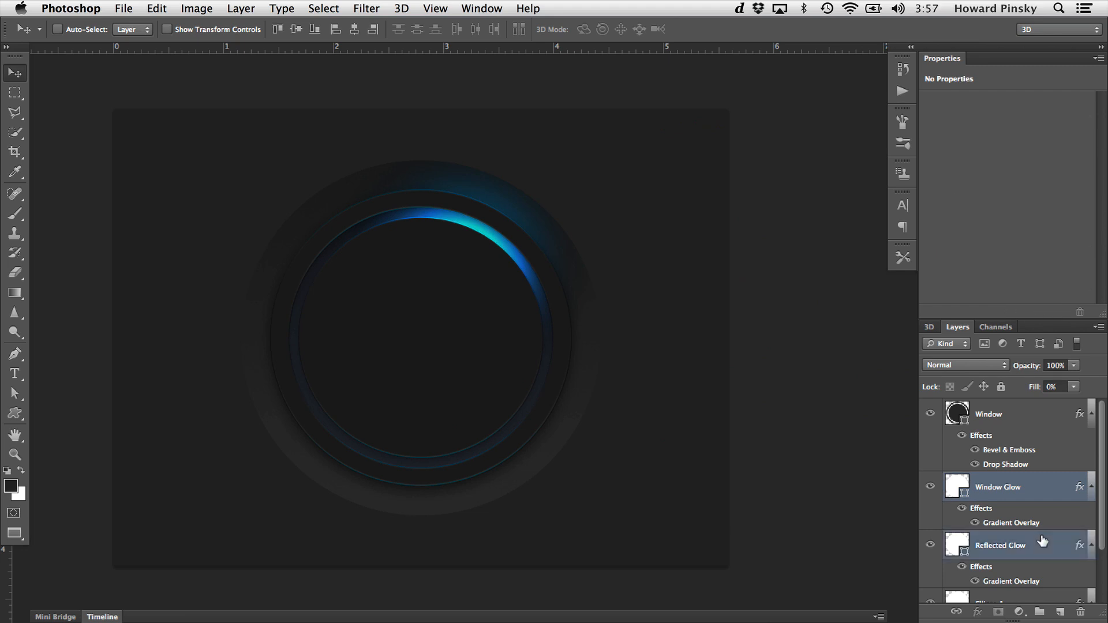
pyautogui.rightClick(1042, 540)
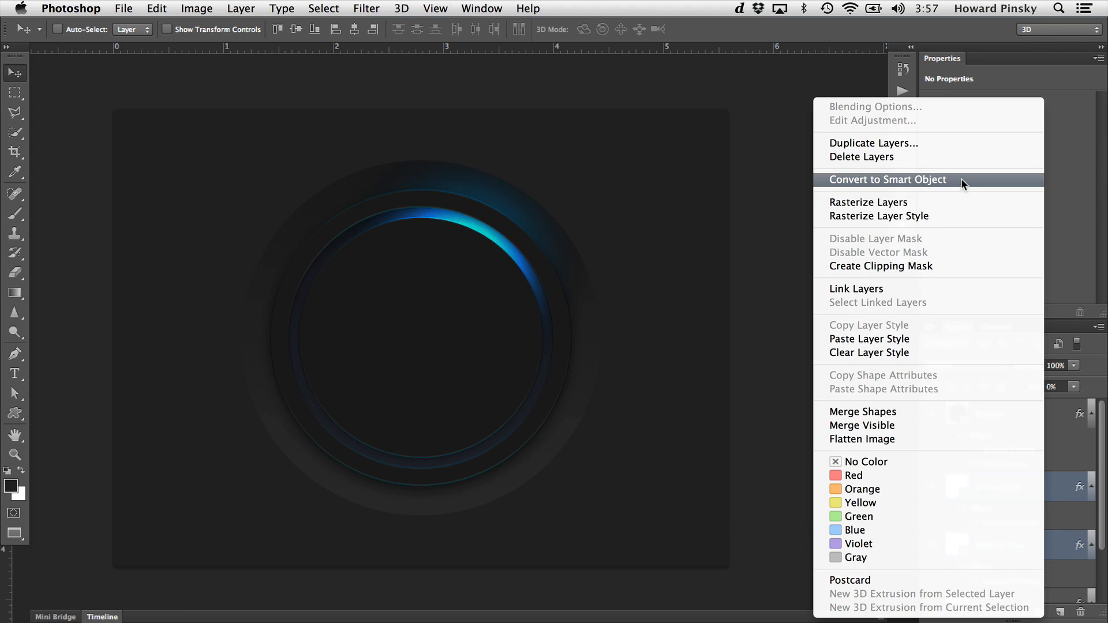
pyautogui.click(888, 180)
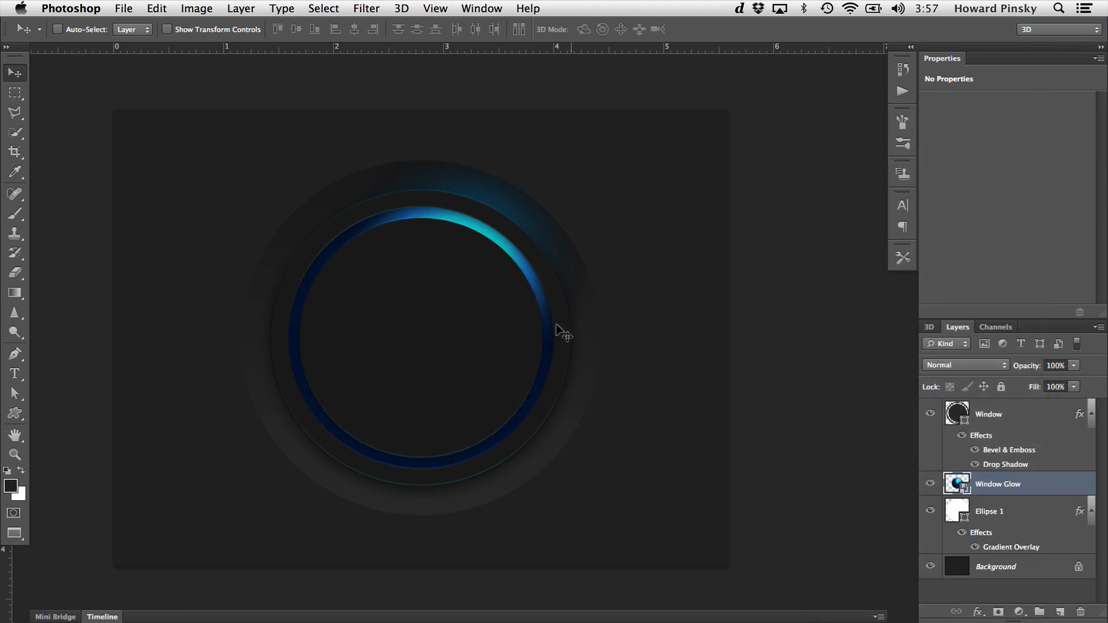
pyautogui.press('super+z')
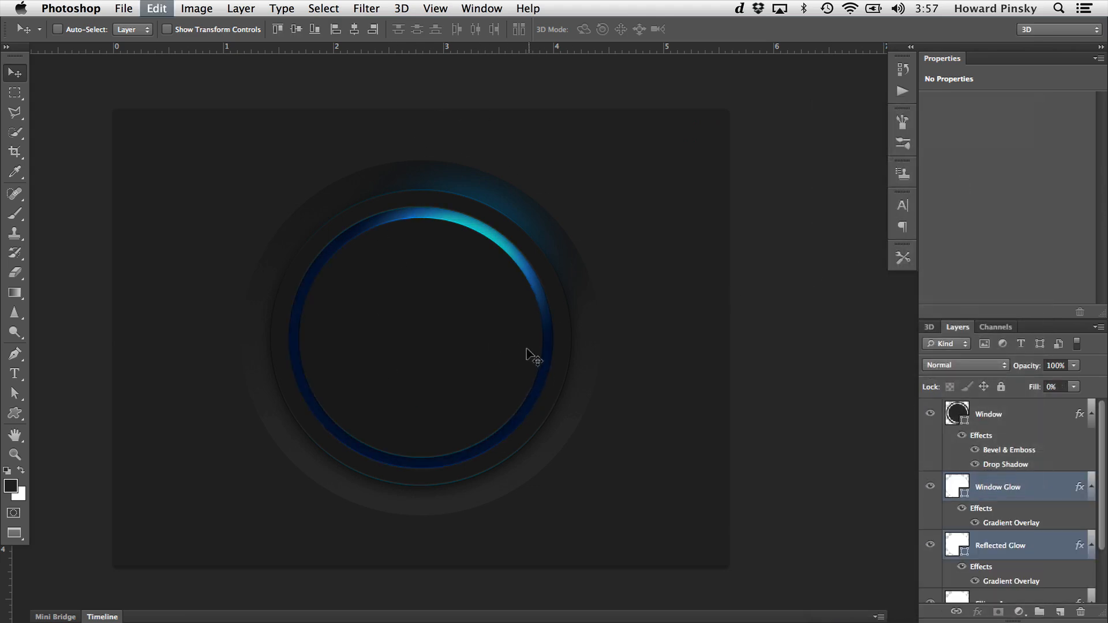
# - Convert the Reflected Glow layer on its own to a smart object
pyautogui.click(1051, 547)
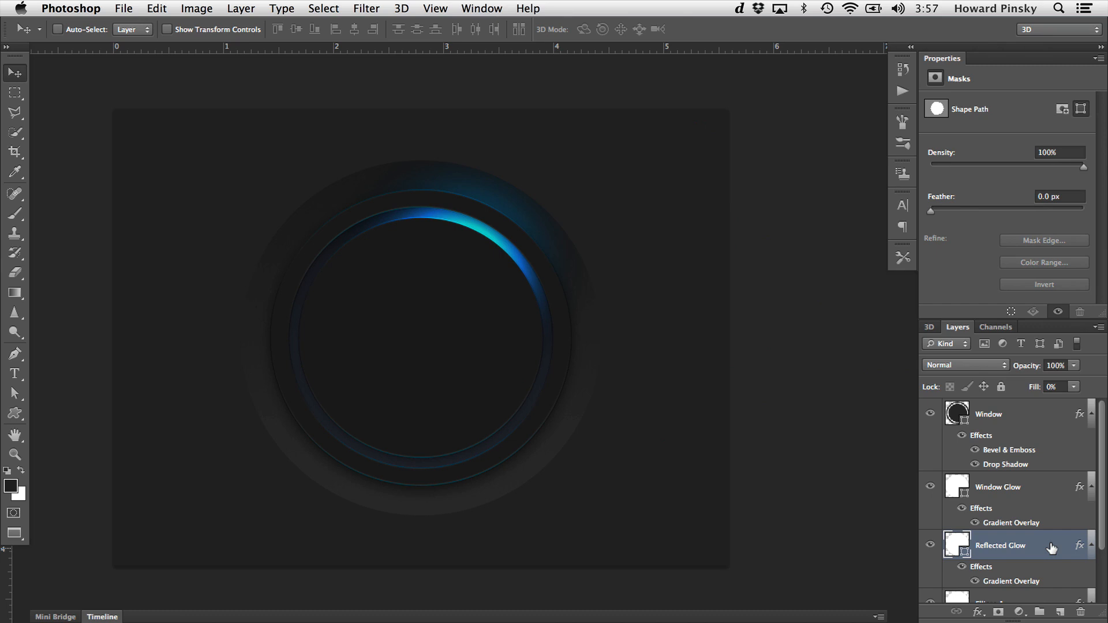
pyautogui.rightClick(1051, 546)
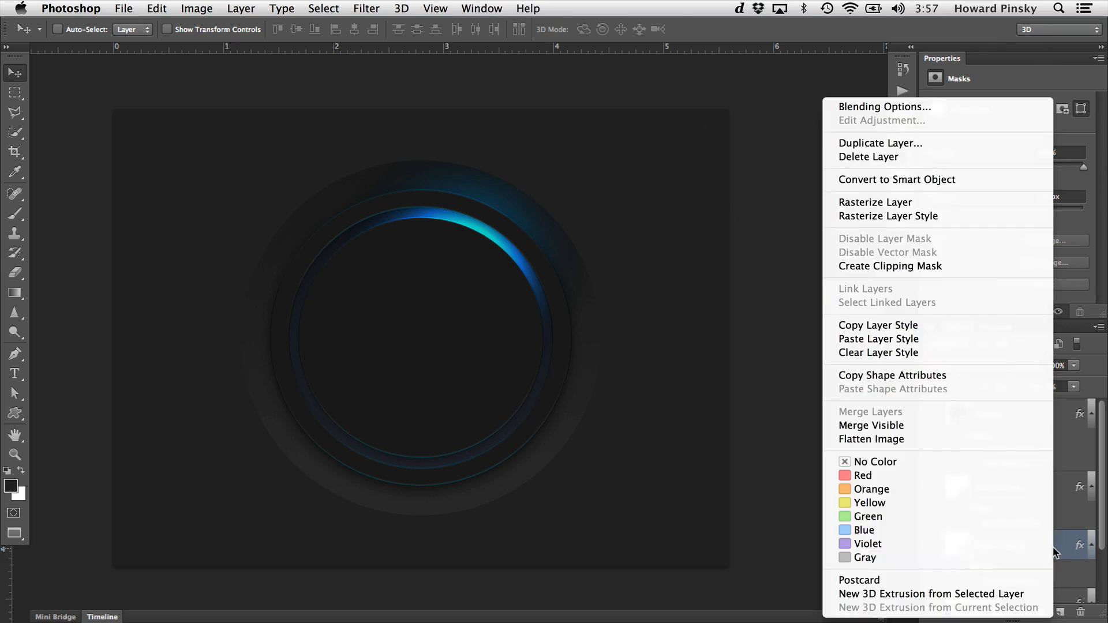
pyautogui.click(926, 180)
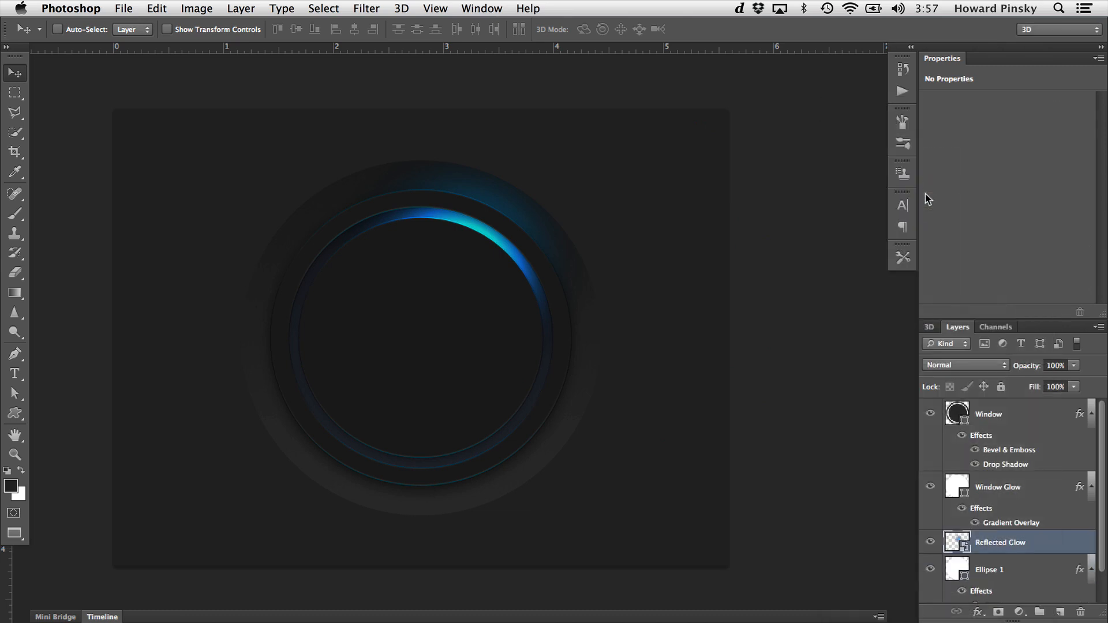
# - Convert the Window Glow layer to a smart object and set its layer blend mode to Color Dodge
pyautogui.click(1047, 489)
pyautogui.rightClick(1046, 488)
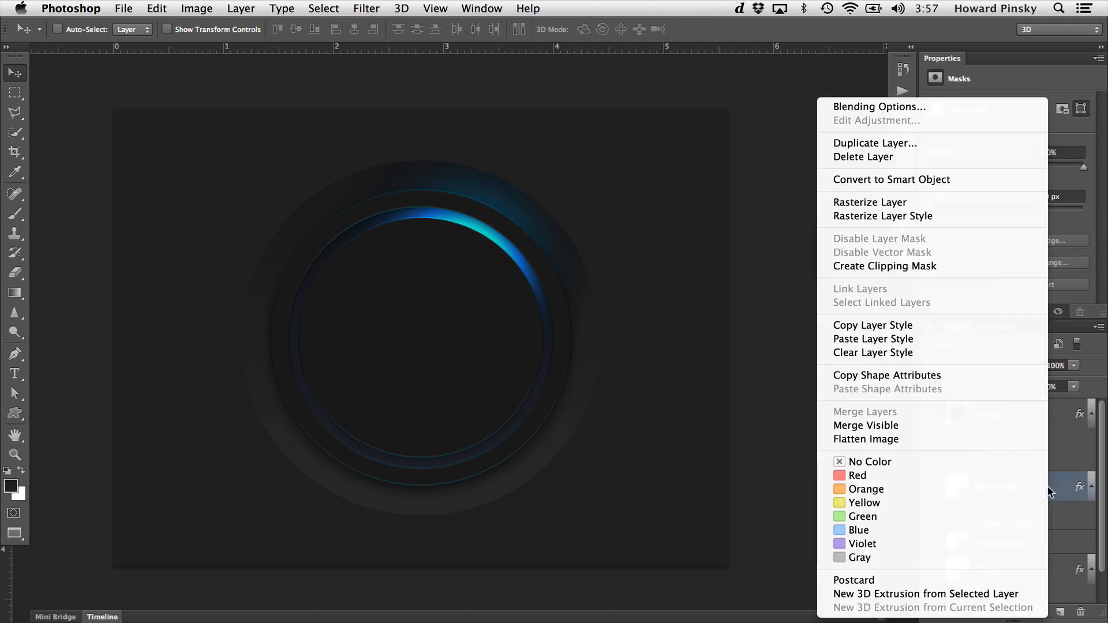
pyautogui.click(941, 179)
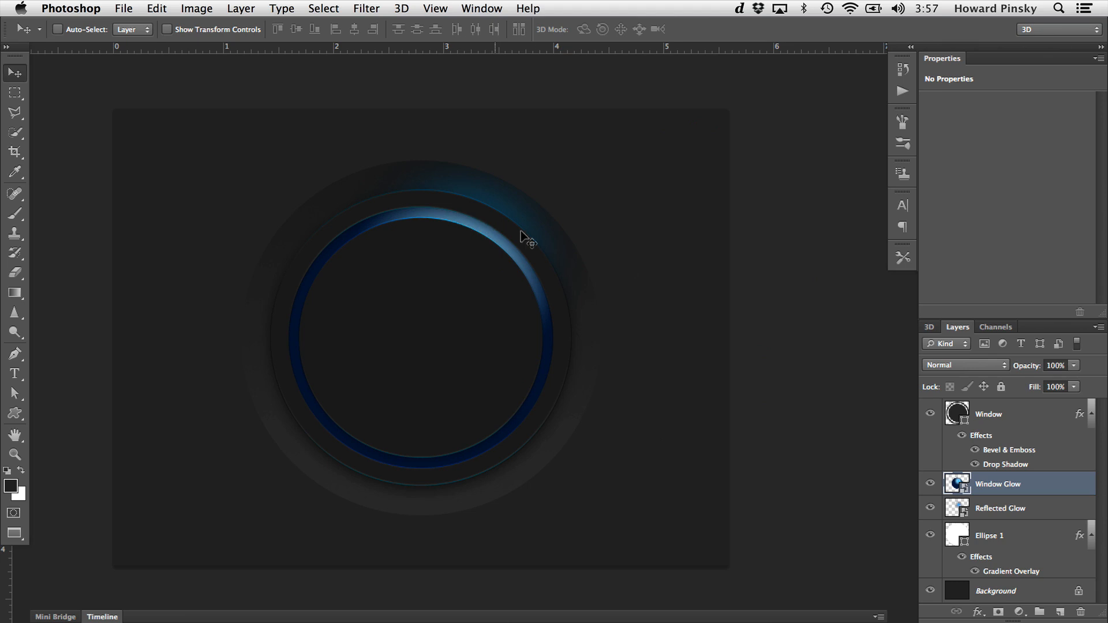
pyautogui.click(1001, 364)
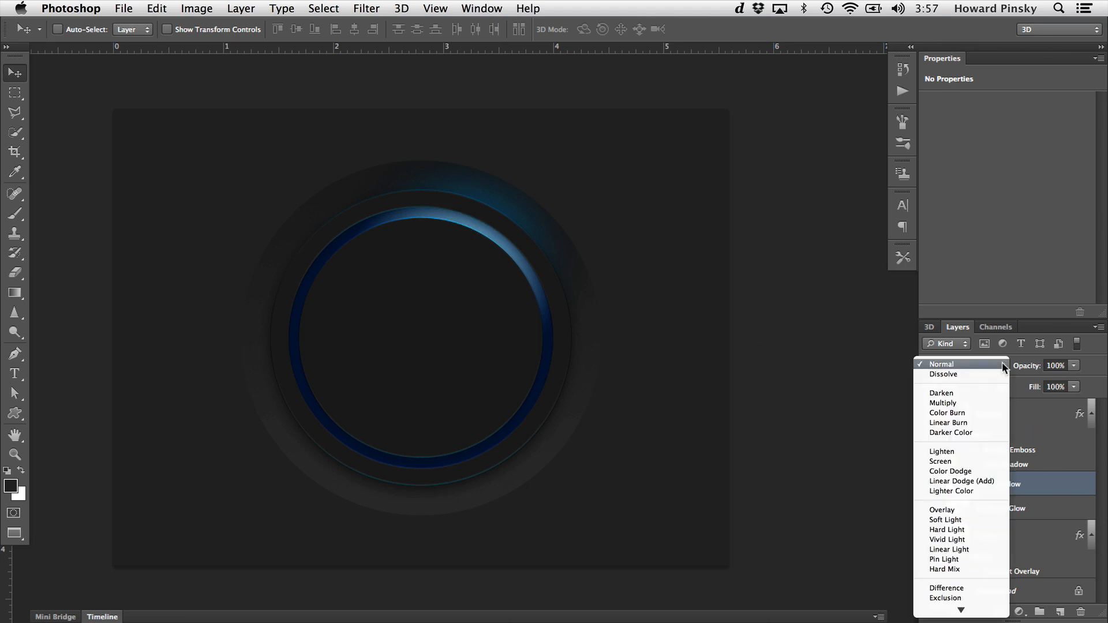
pyautogui.click(994, 471)
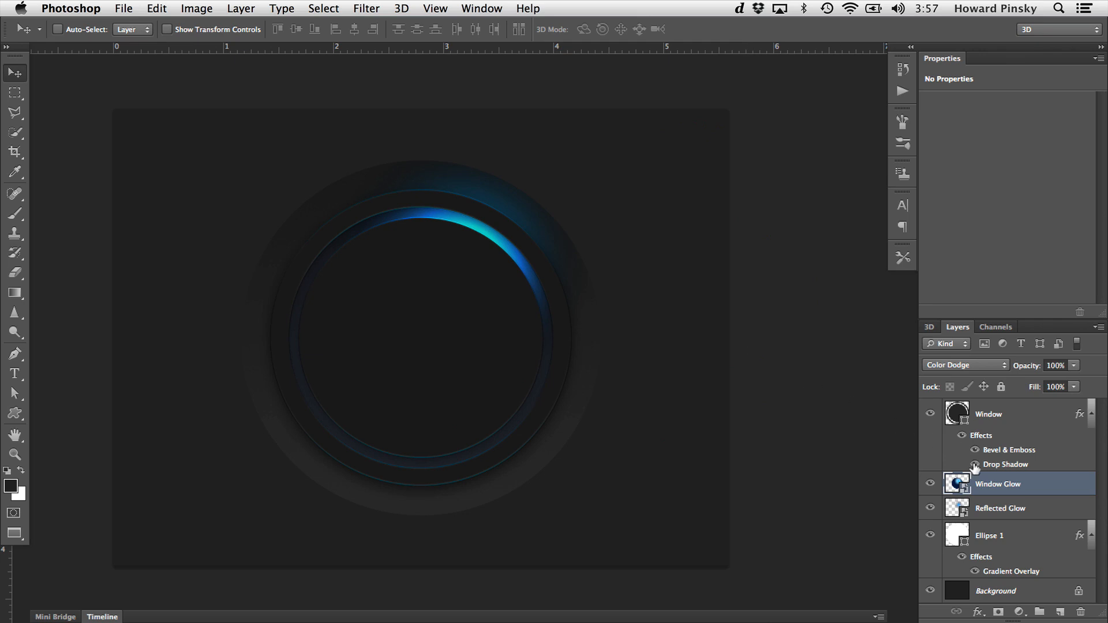
# - Select the Reflected Glow layer, show the Timeline and create a video timeline for the document
pyautogui.click(1030, 504)
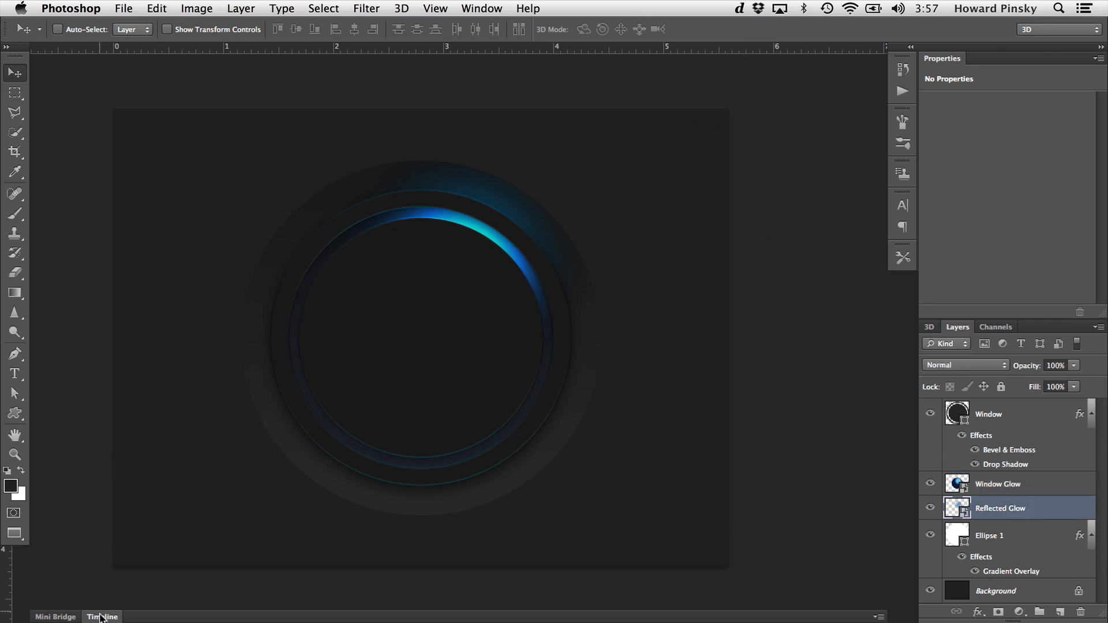
pyautogui.click(101, 617)
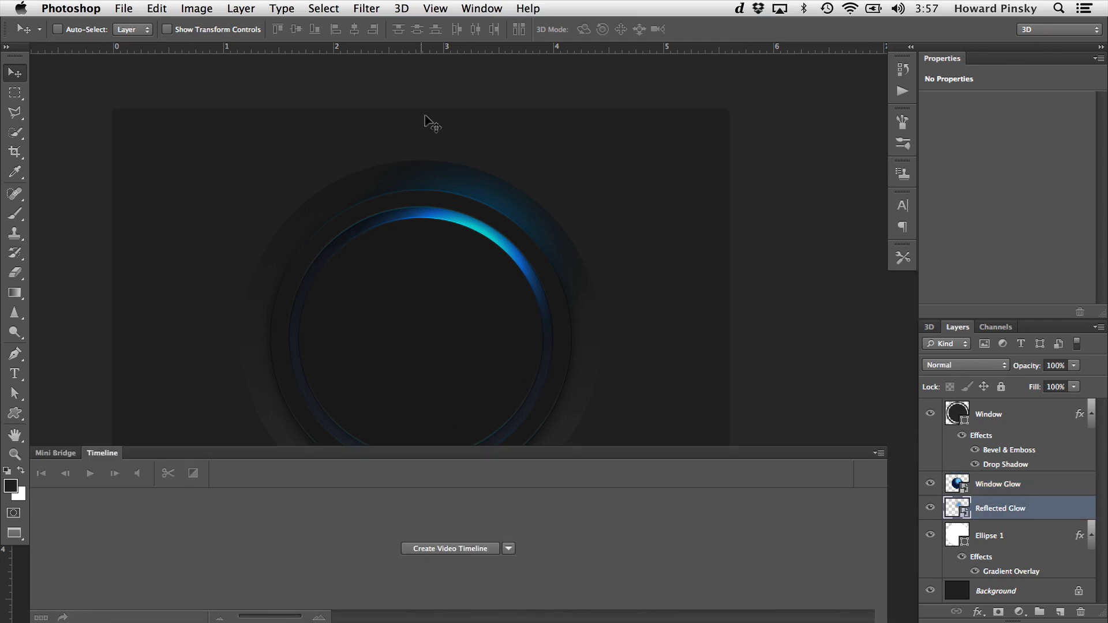
pyautogui.click(477, 7)
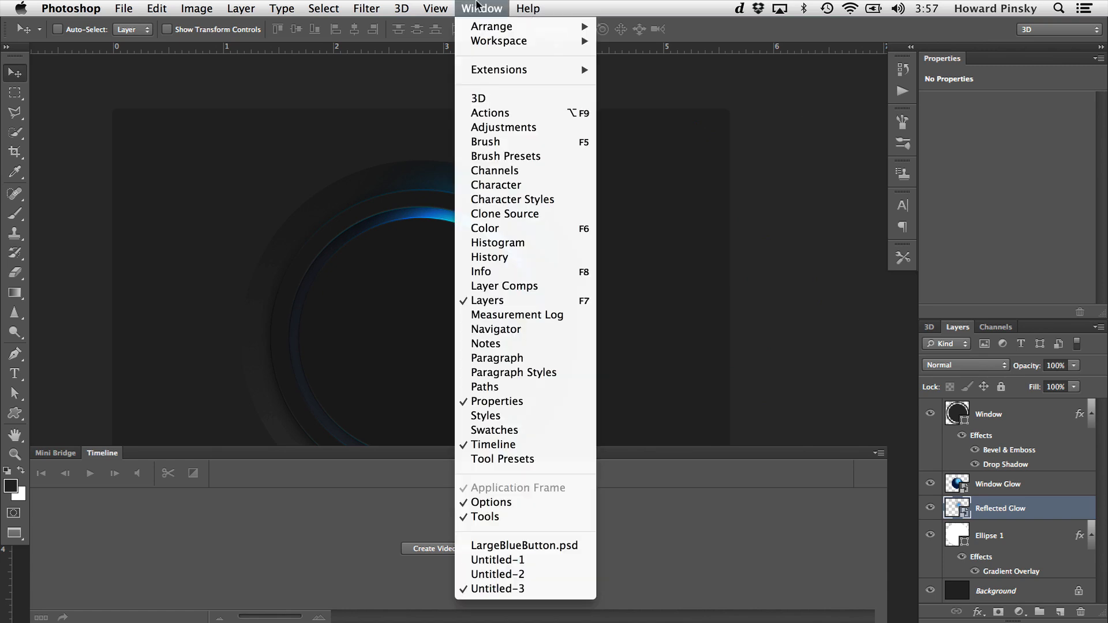
pyautogui.click(518, 444)
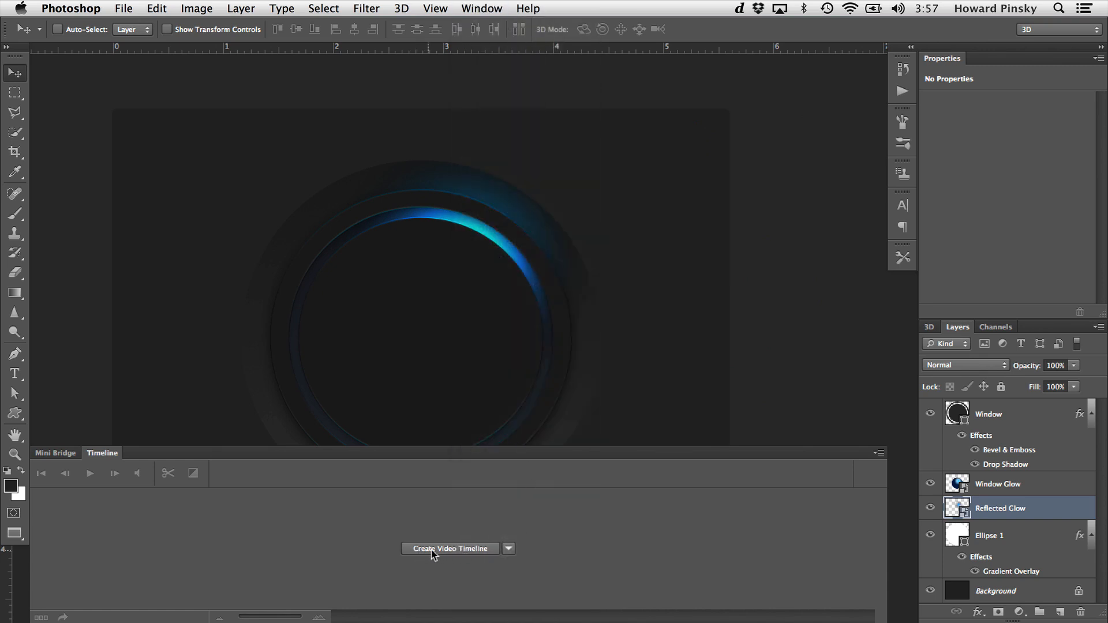
pyautogui.click(484, 554)
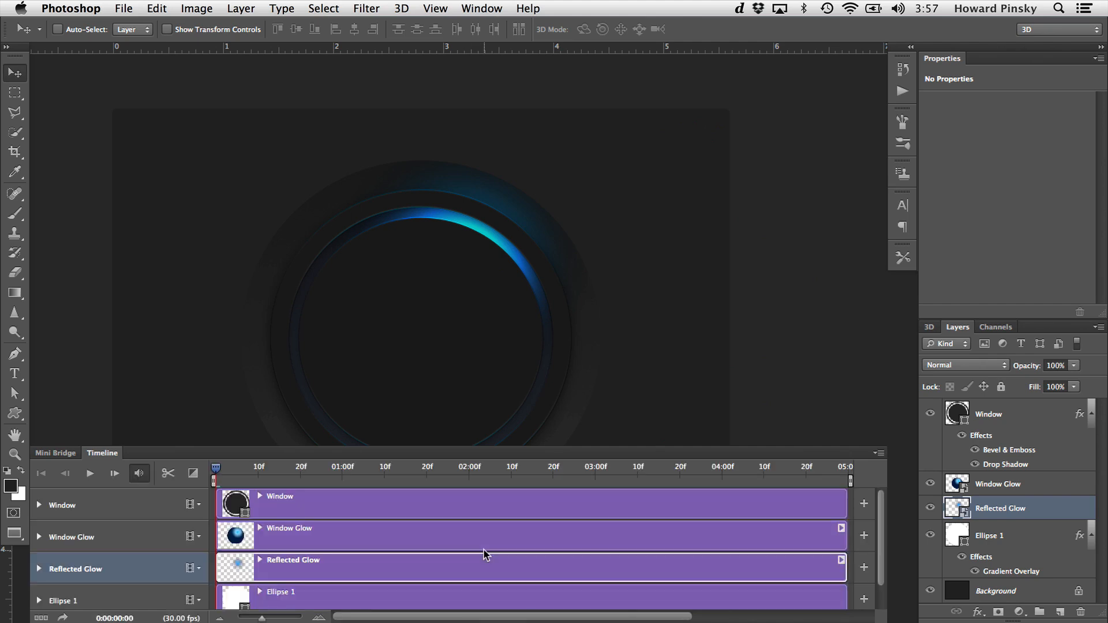
# - Expand the Reflected Glow track's properties and enable Transform keyframing with a first keyframe at 0:00:00:00
pyautogui.scroll(-1, 158, 530)
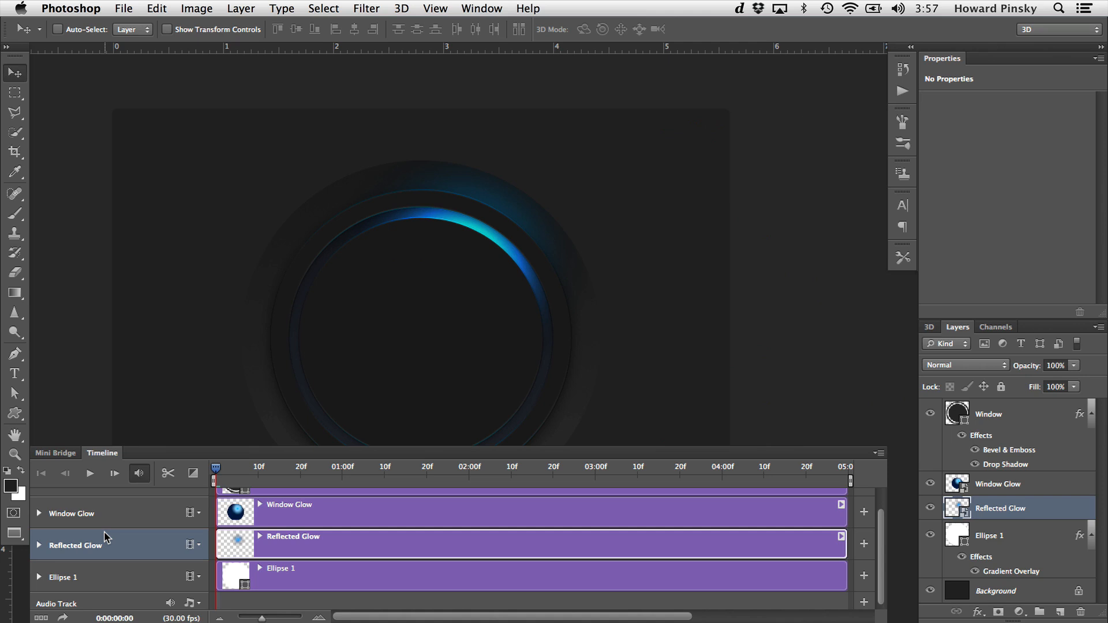
pyautogui.scroll(-1, 105, 538)
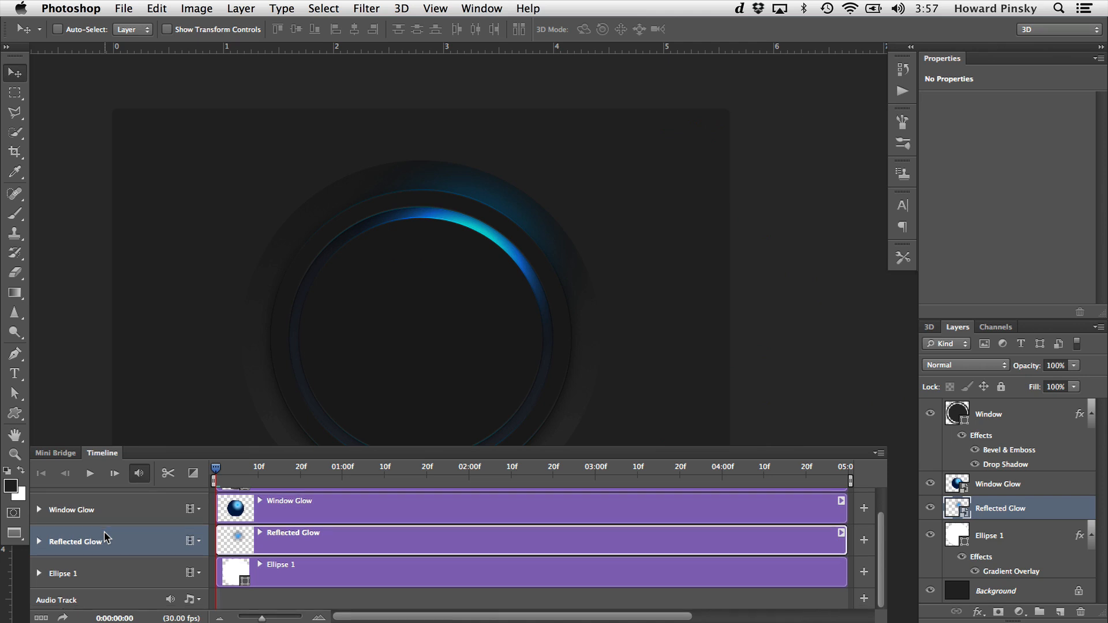
pyautogui.moveTo(395, 261); pyautogui.dragTo(434, 194)
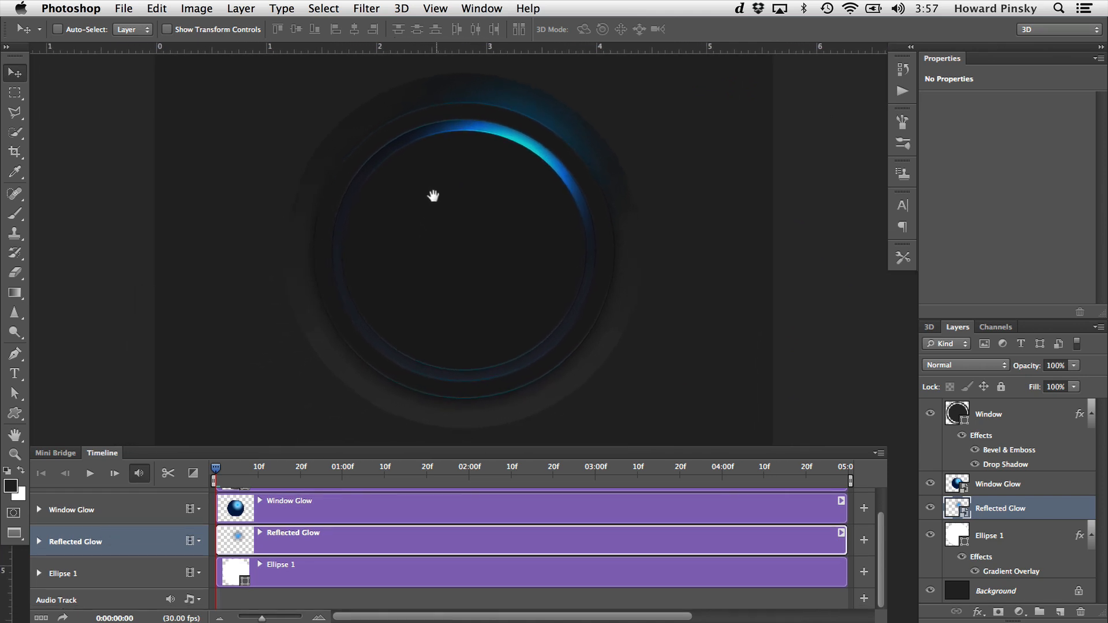
pyautogui.click(39, 542)
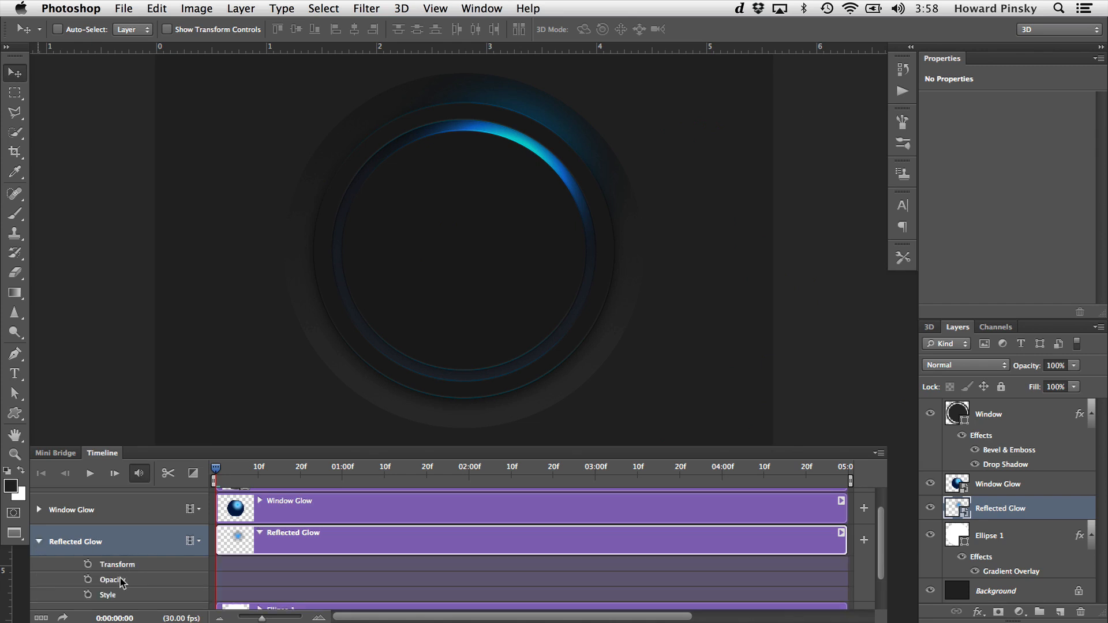
pyautogui.scroll(-1, 115, 587)
pyautogui.scroll(-1, 115, 587)
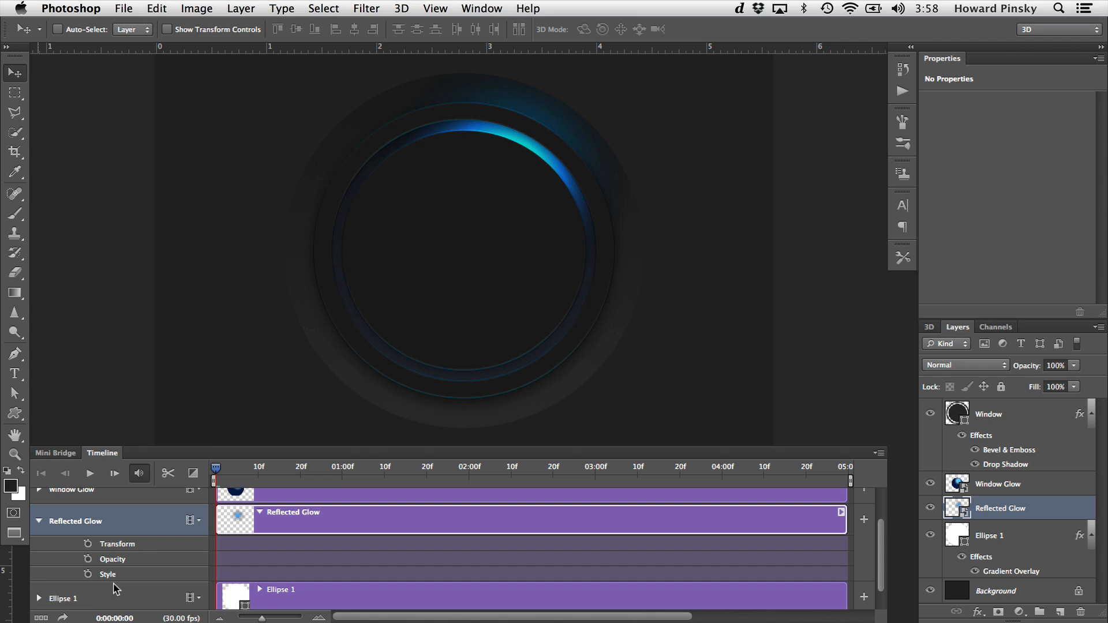
pyautogui.click(88, 544)
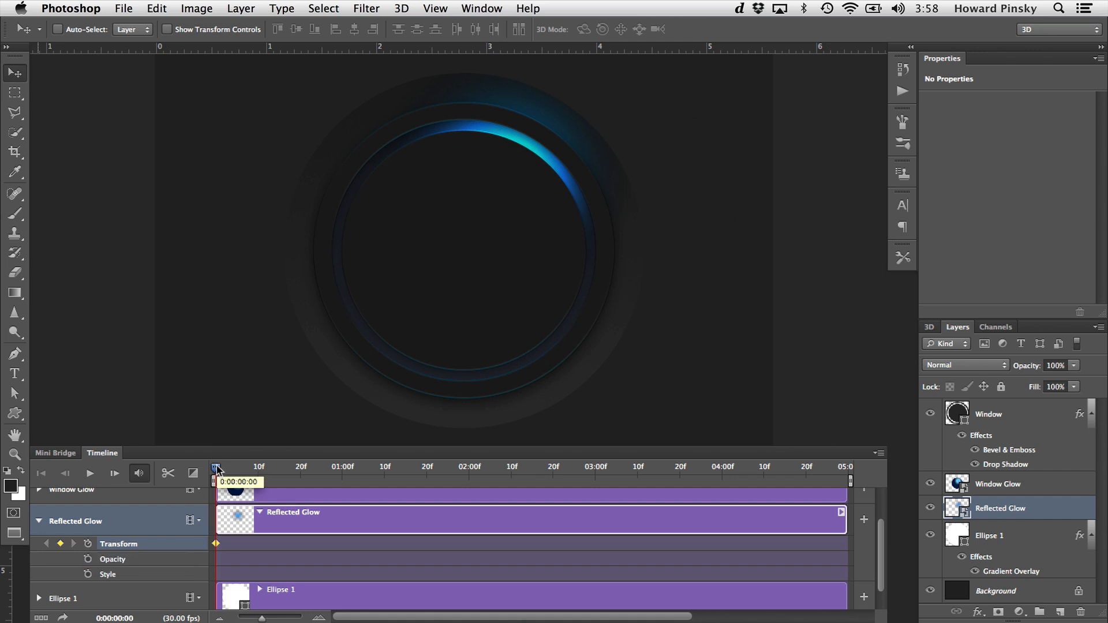
# - At the 10-frame mark, free-transform the Reflected Glow layer with a 180-degree rotation to set a second Transform keyframe
pyautogui.moveTo(217, 468); pyautogui.dragTo(259, 461)
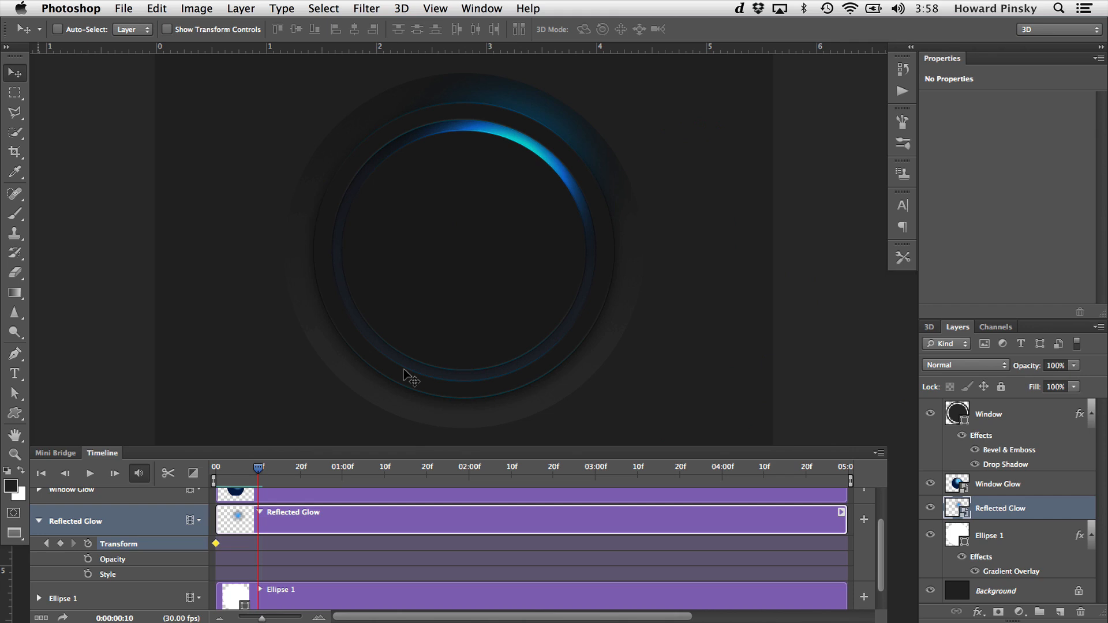
pyautogui.press('super+t')
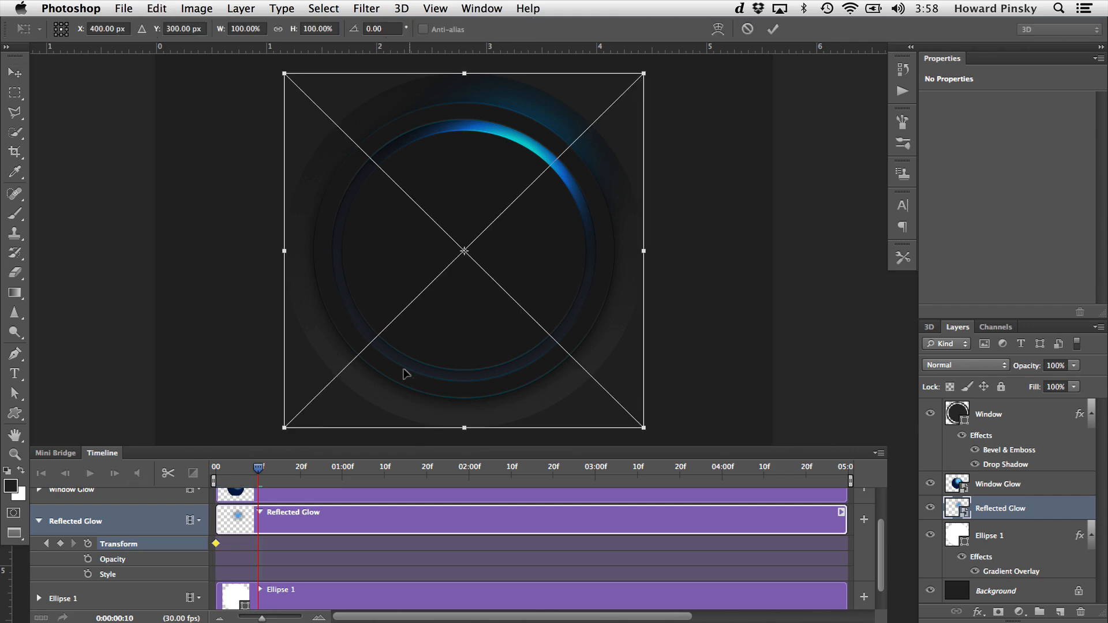
pyautogui.click(385, 28)
pyautogui.write('180')
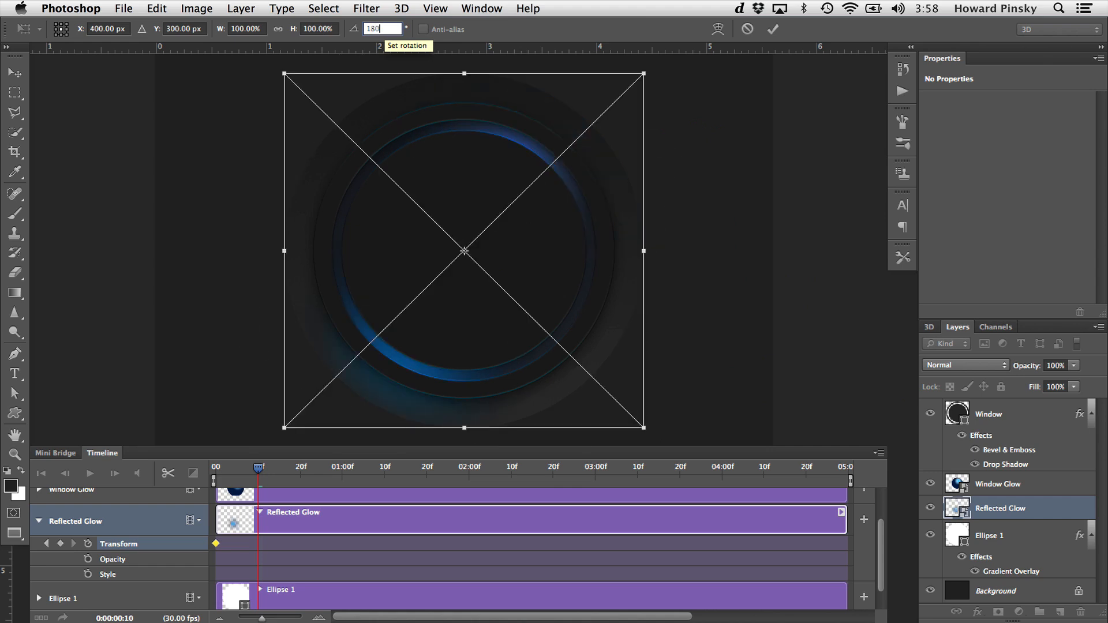
pyautogui.press('Return')
pyautogui.press('Return')
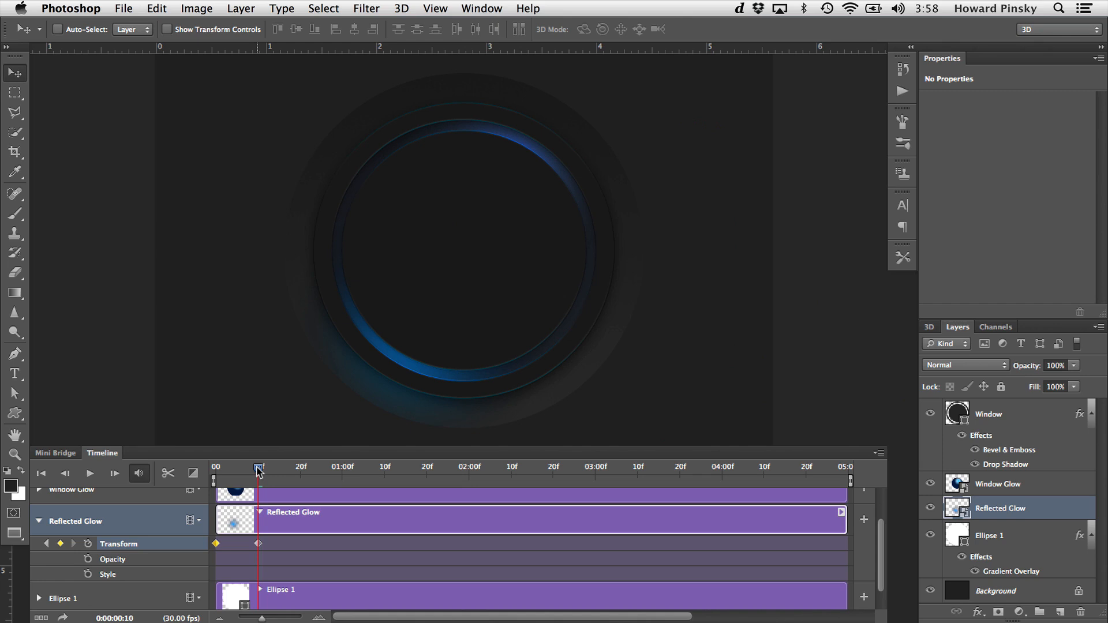
# - Scrub the playhead between the start and the 10-frame mark to preview the Reflected Glow rotation
pyautogui.moveTo(258, 472); pyautogui.dragTo(193, 465)
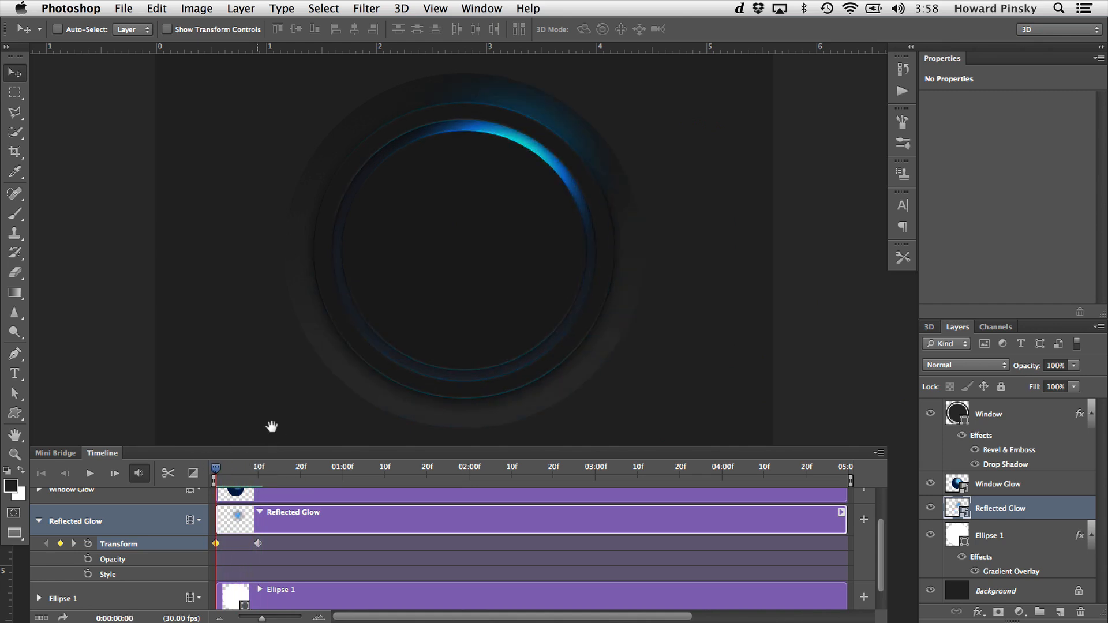
pyautogui.click(220, 469)
pyautogui.moveTo(220, 469); pyautogui.dragTo(258, 464)
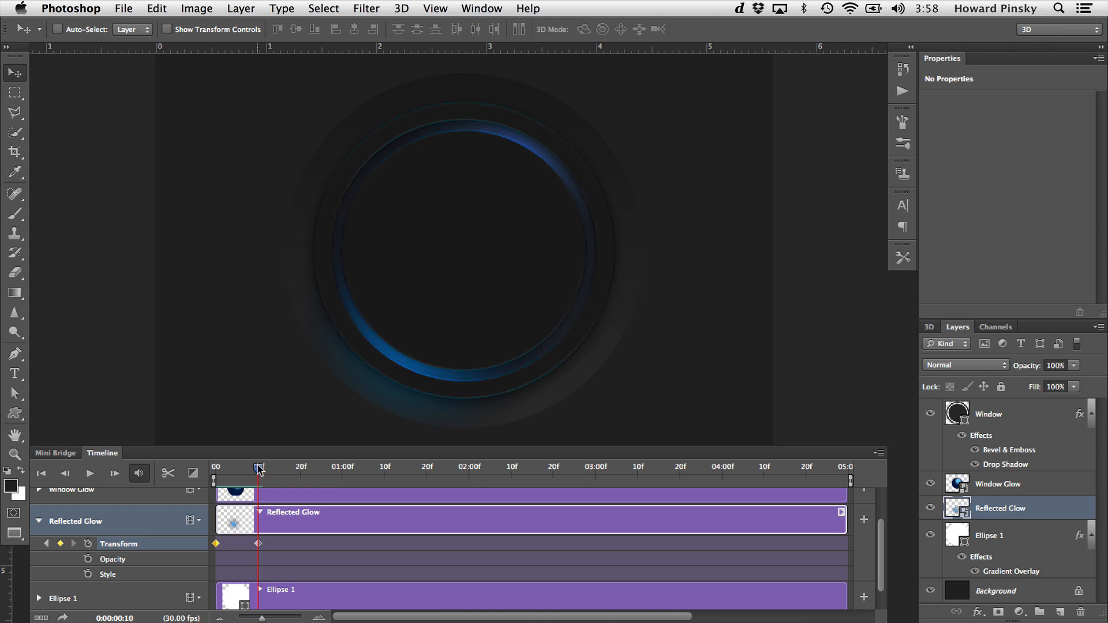
# - At the 20-frame mark, rotate the Reflected Glow layer another 180 degrees to set a third Transform keyframe
pyautogui.moveTo(258, 468); pyautogui.dragTo(300, 469)
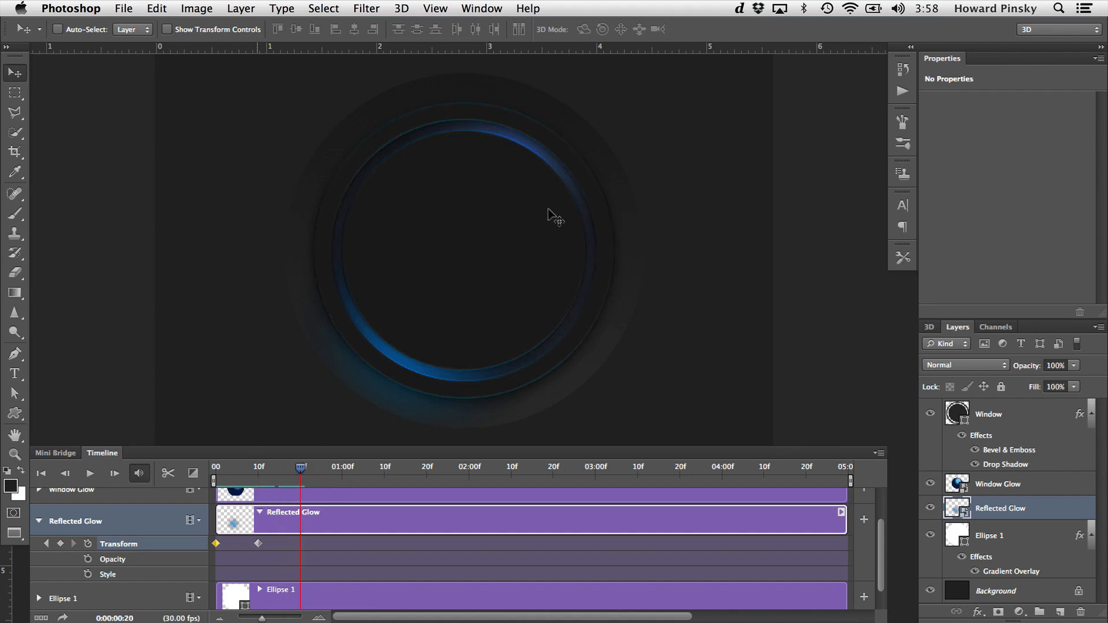
pyautogui.hotkey('ctrl', 't')
pyautogui.click(403, 29)
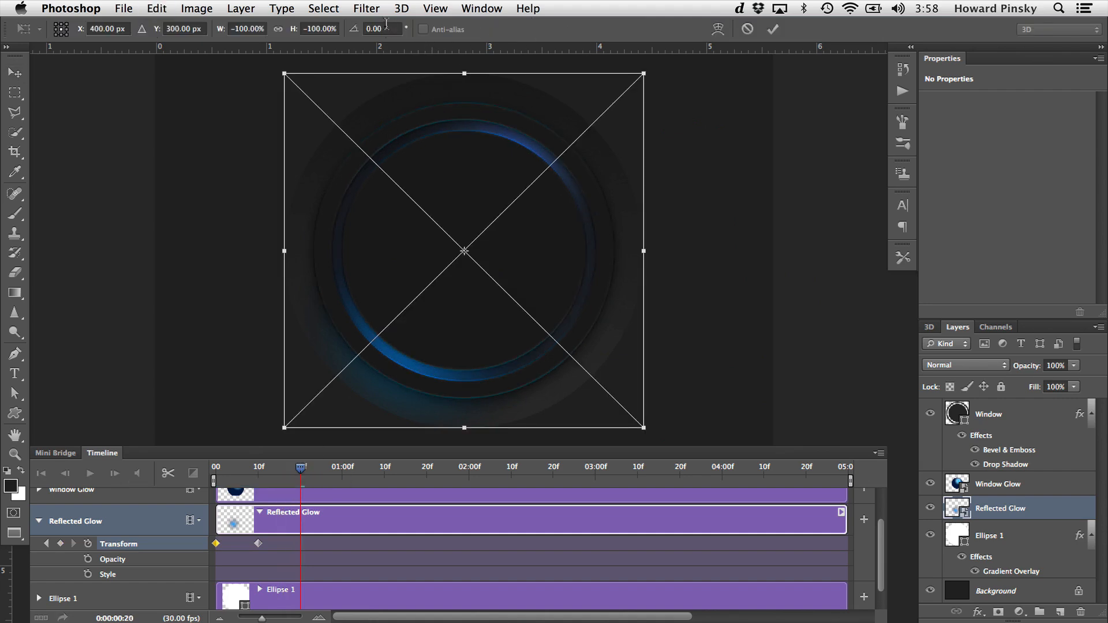
pyautogui.write('180')
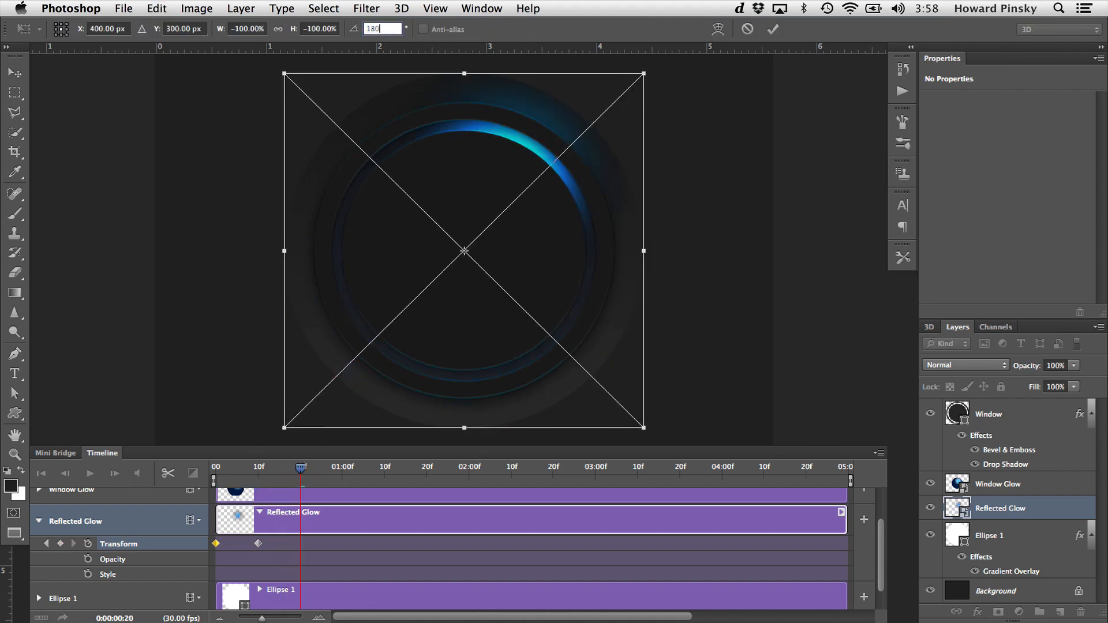
pyautogui.press('Return')
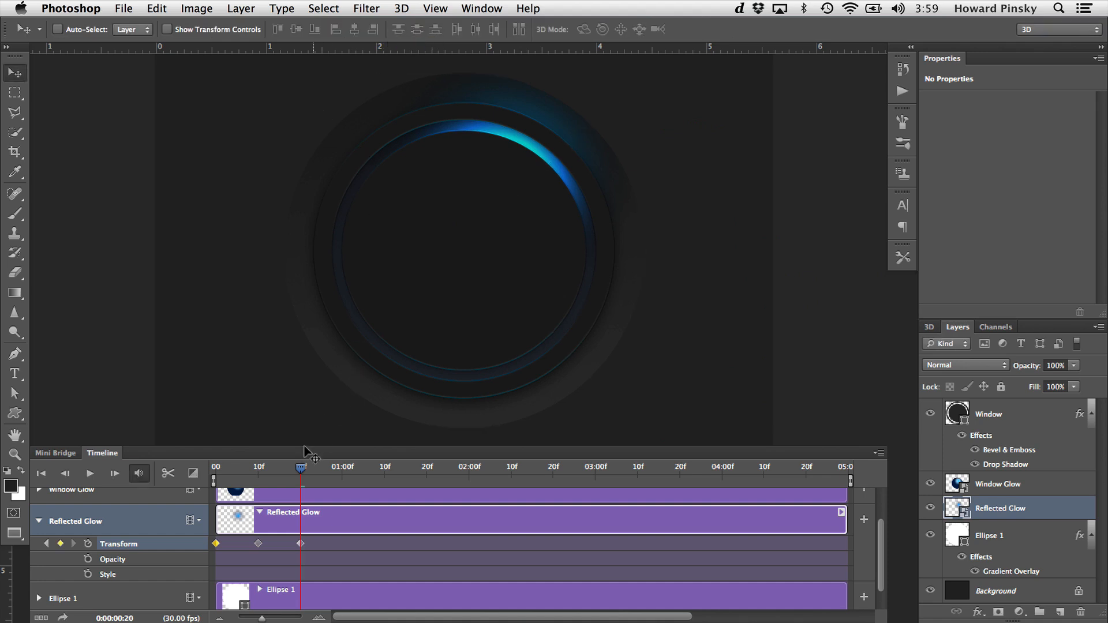
pyautogui.moveTo(300, 468)
pyautogui.mouseDown()
pyautogui.moveTo(217, 467)
pyautogui.moveTo(300, 467)
pyautogui.mouseUp()
# - Expand the Window Glow track's properties, return the playhead to the start and enable Transform keyframing there
pyautogui.scroll(2, 171, 522)
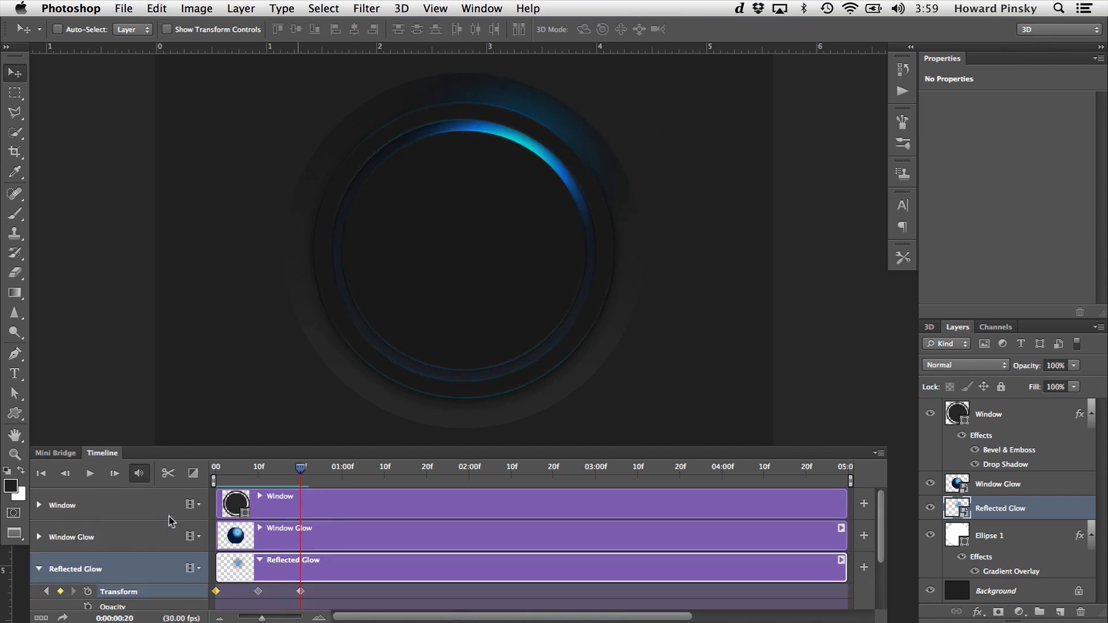
pyautogui.click(112, 536)
pyautogui.click(39, 536)
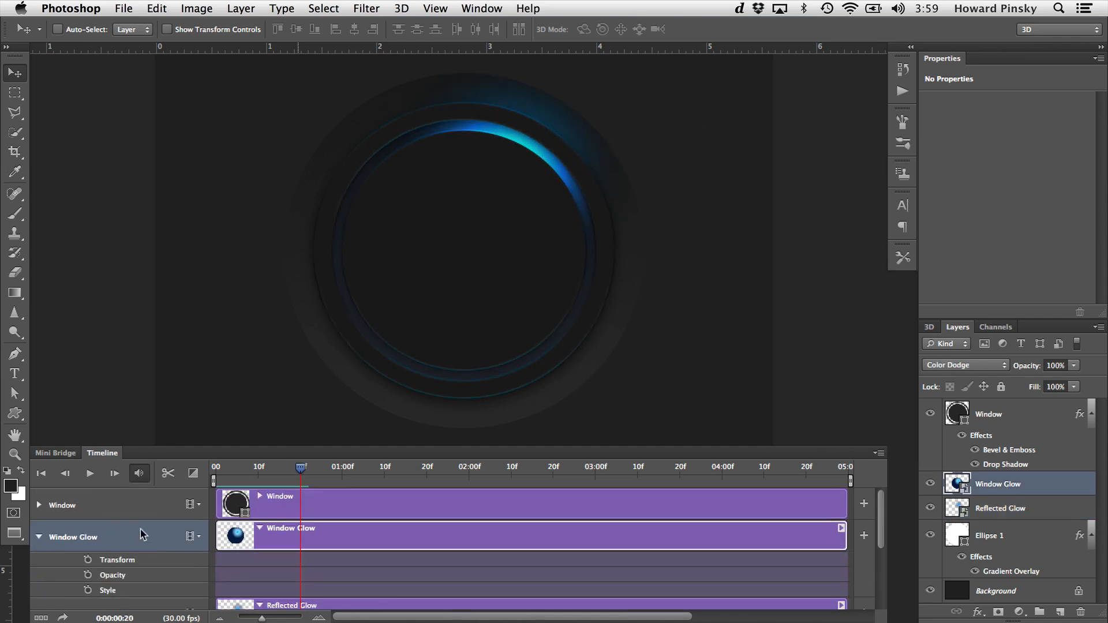
pyautogui.moveTo(277, 466); pyautogui.dragTo(199, 472)
pyautogui.click(87, 559)
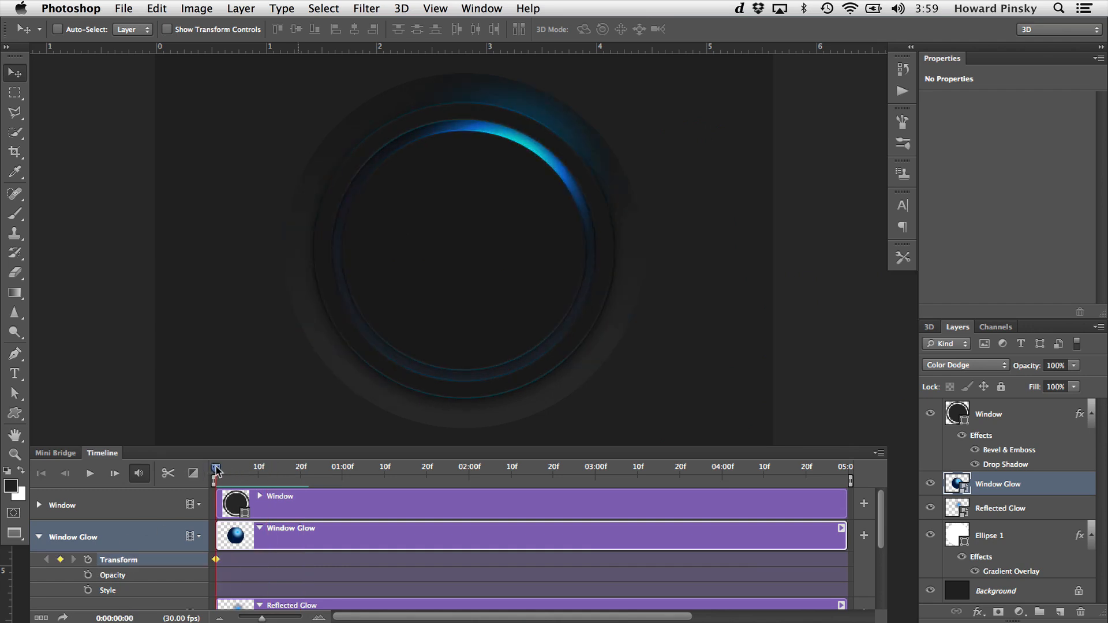
# - At the 10-frame mark, rotate the Window Glow layer 180 degrees to set its second Transform keyframe
pyautogui.moveTo(216, 466); pyautogui.dragTo(258, 454)
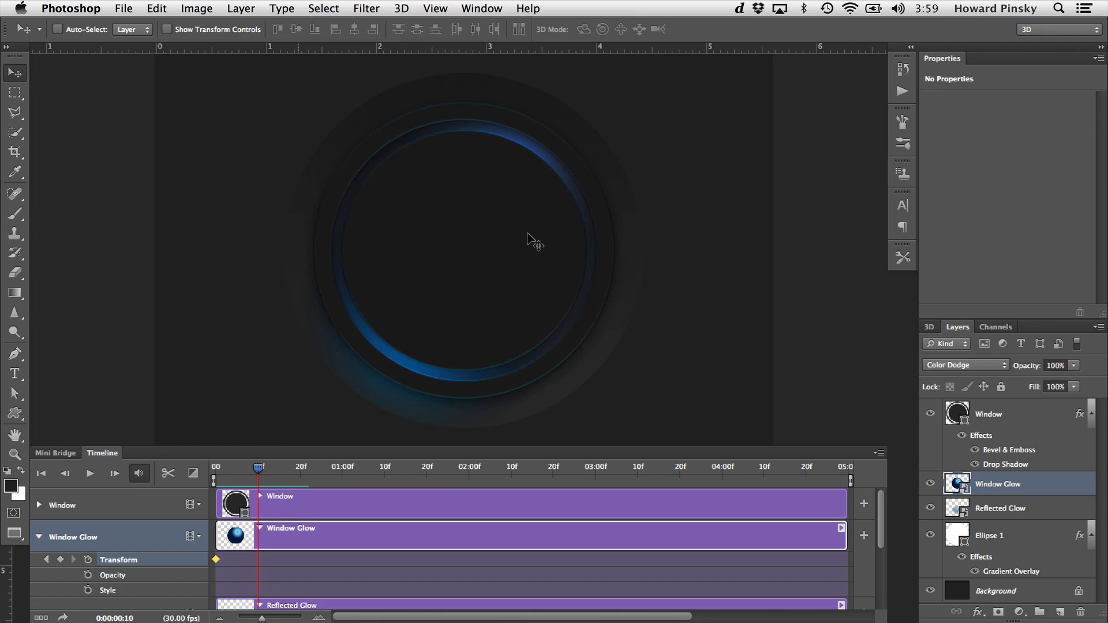
pyautogui.hotkey('ctrl', 't')
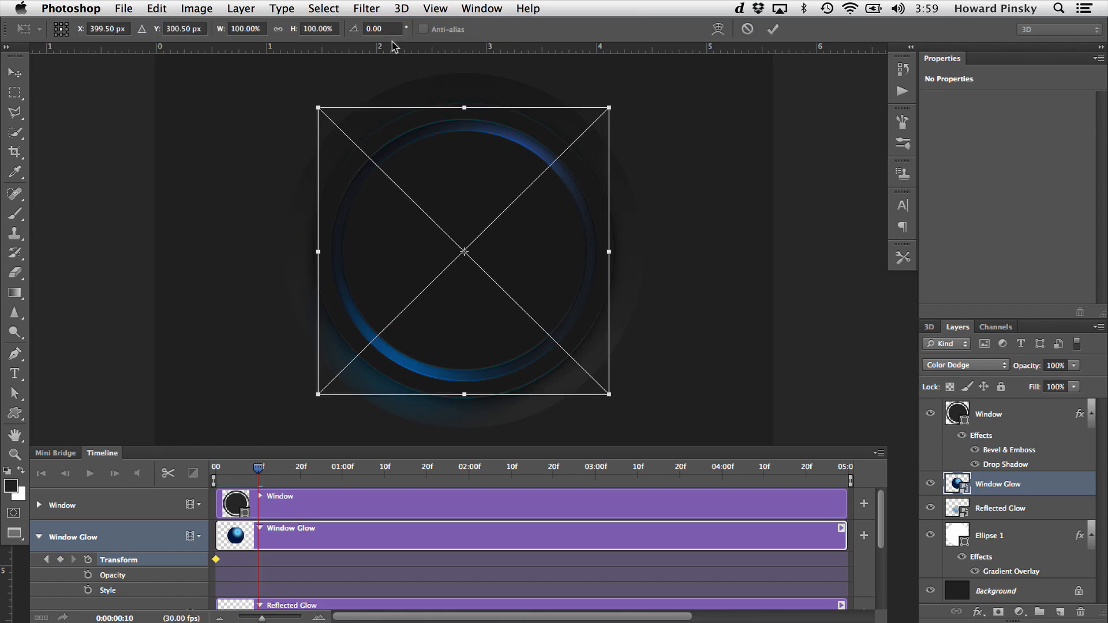
pyautogui.click(380, 29)
pyautogui.write('180')
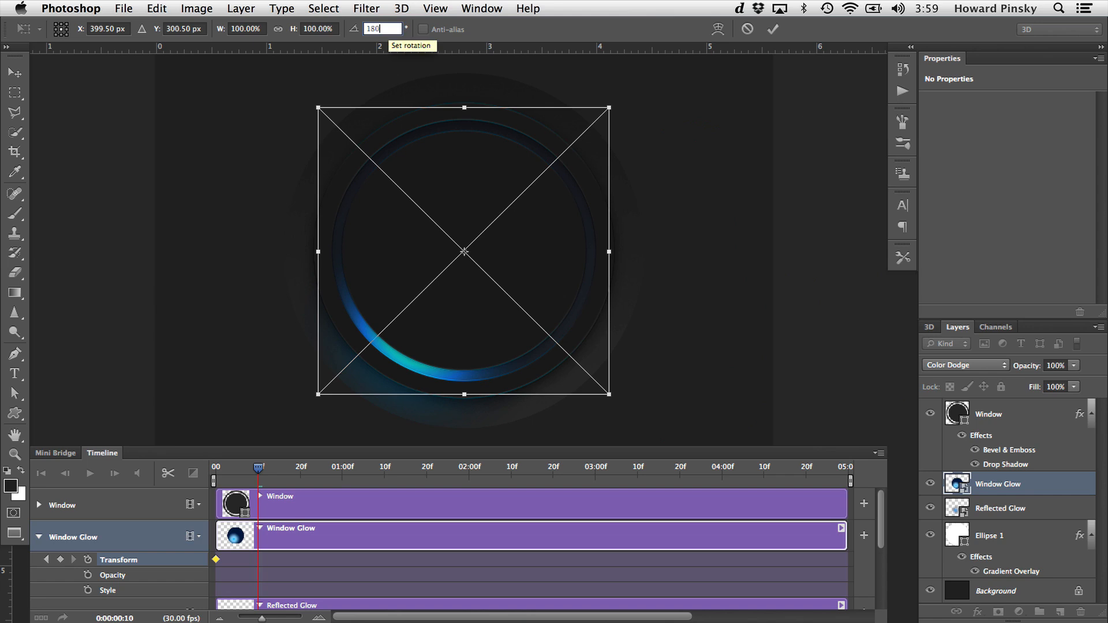
pyautogui.press('Return')
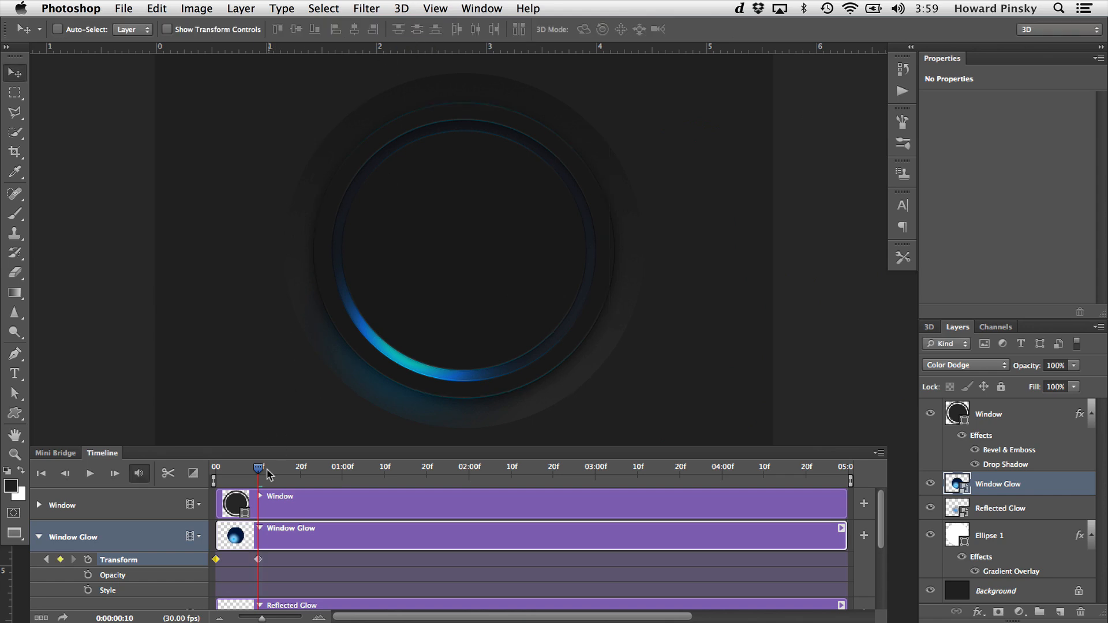
# - At the 20-frame mark, rotate the Window Glow layer another 180 degrees to set its third Transform keyframe
pyautogui.moveTo(258, 467); pyautogui.dragTo(300, 469)
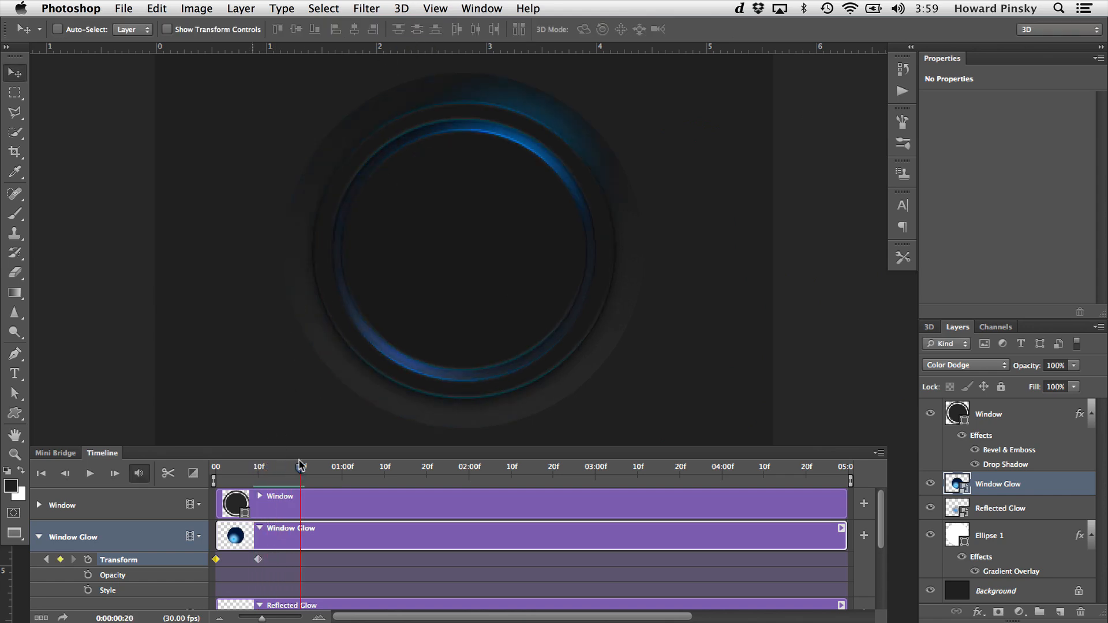
pyautogui.hotkey('ctrl', 't')
pyautogui.click(386, 27)
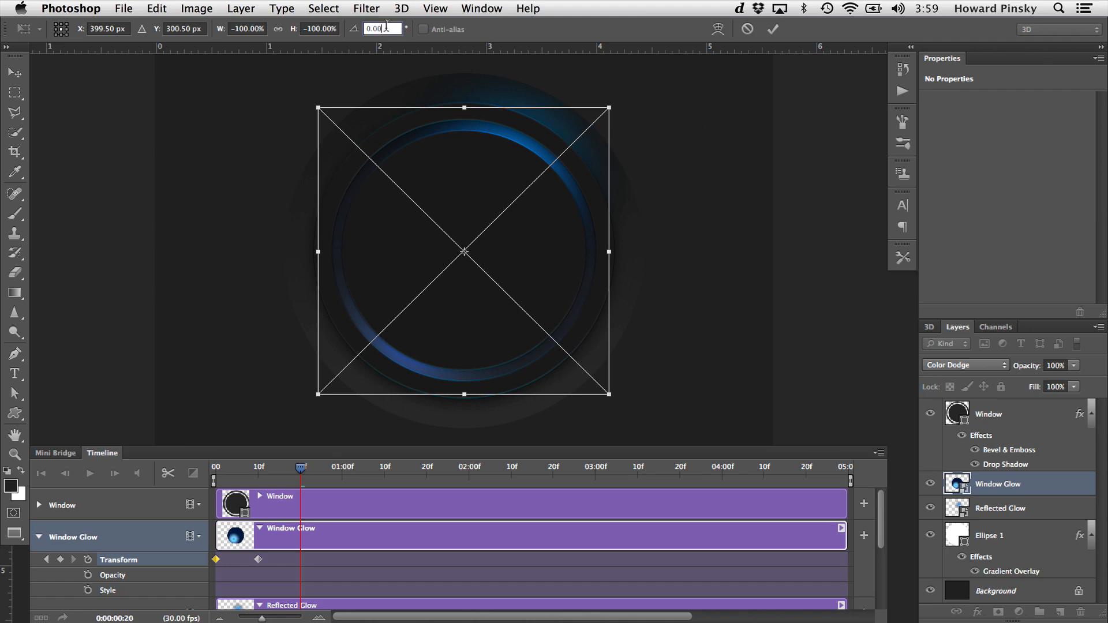
pyautogui.write('180')
pyautogui.press('Return')
pyautogui.press('Return')
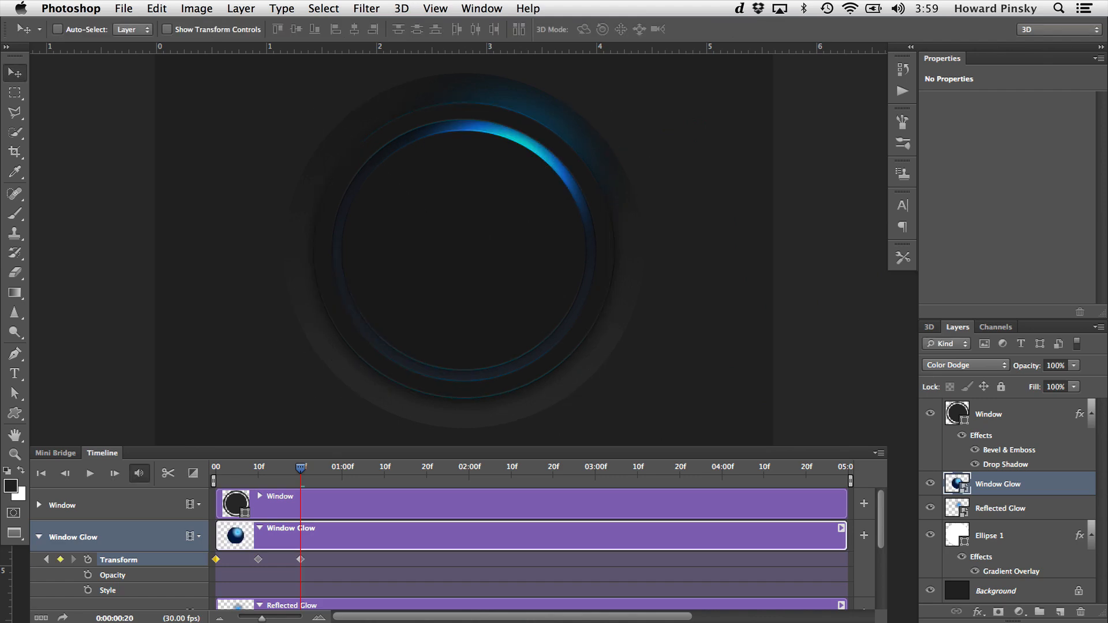
# - Shorten the work area to end at the 20-frame mark and play the animation from the start with Loop Playback on
pyautogui.moveTo(299, 474); pyautogui.dragTo(212, 452)
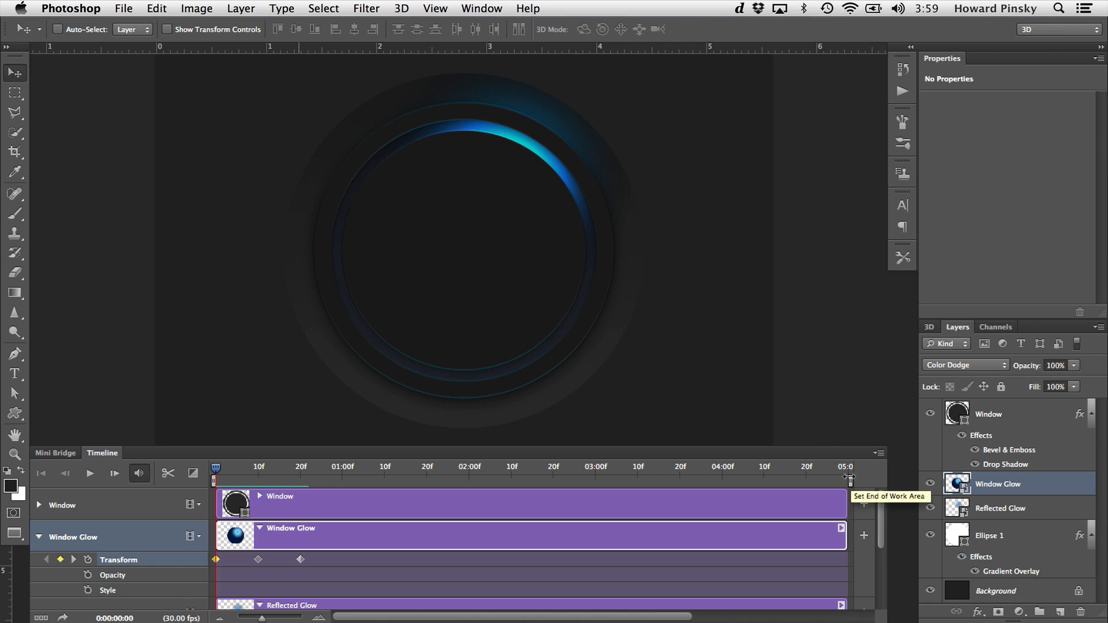
pyautogui.moveTo(849, 480); pyautogui.dragTo(302, 480)
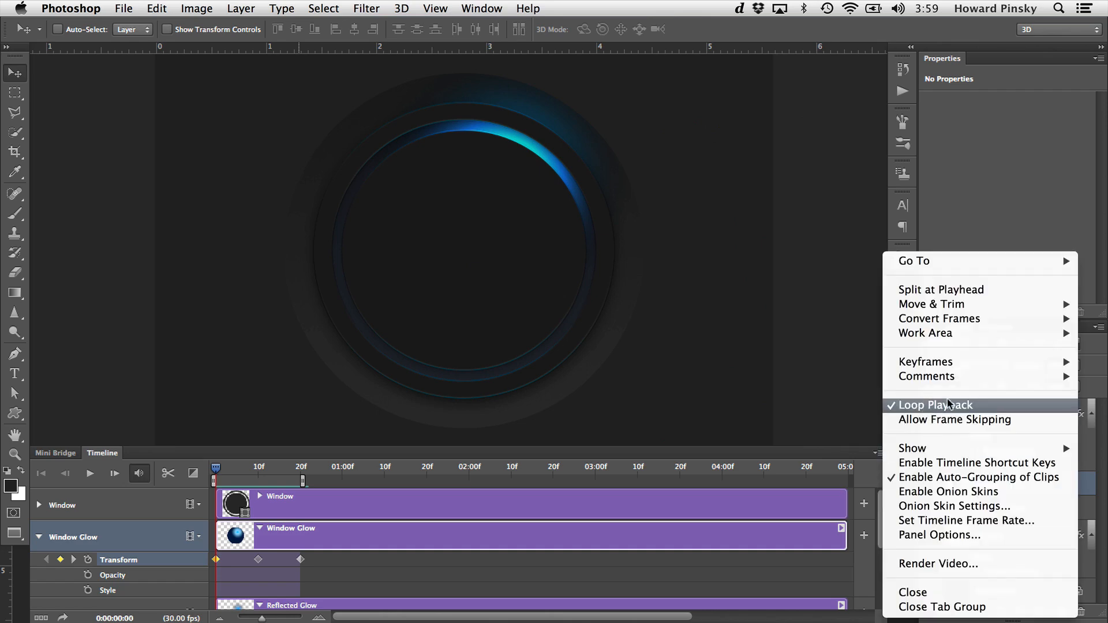
pyautogui.click(997, 408)
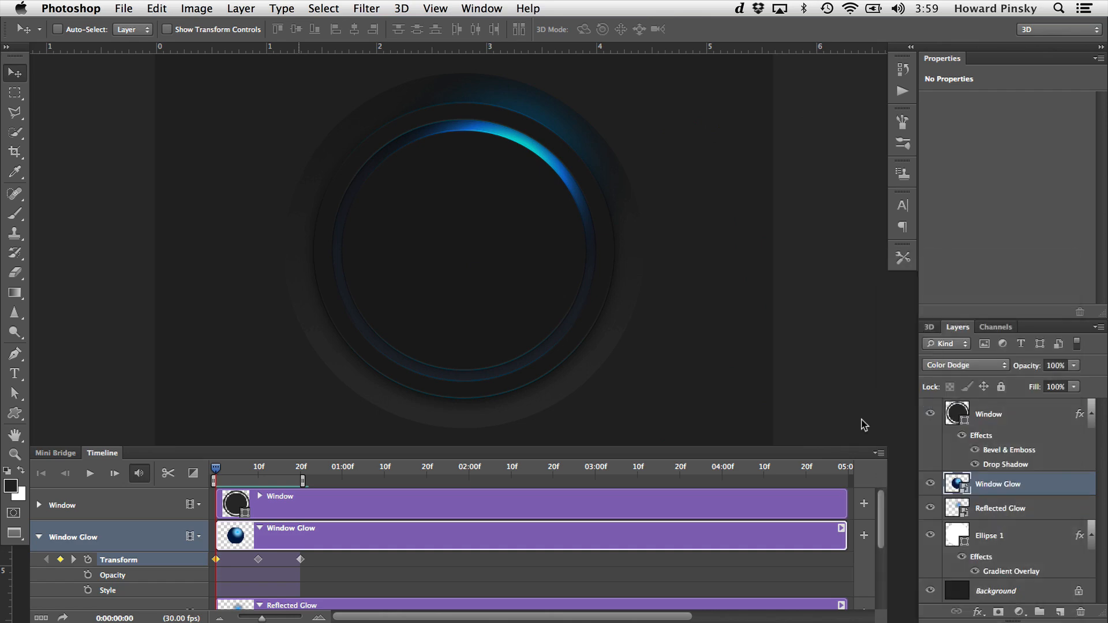
pyautogui.click(91, 473)
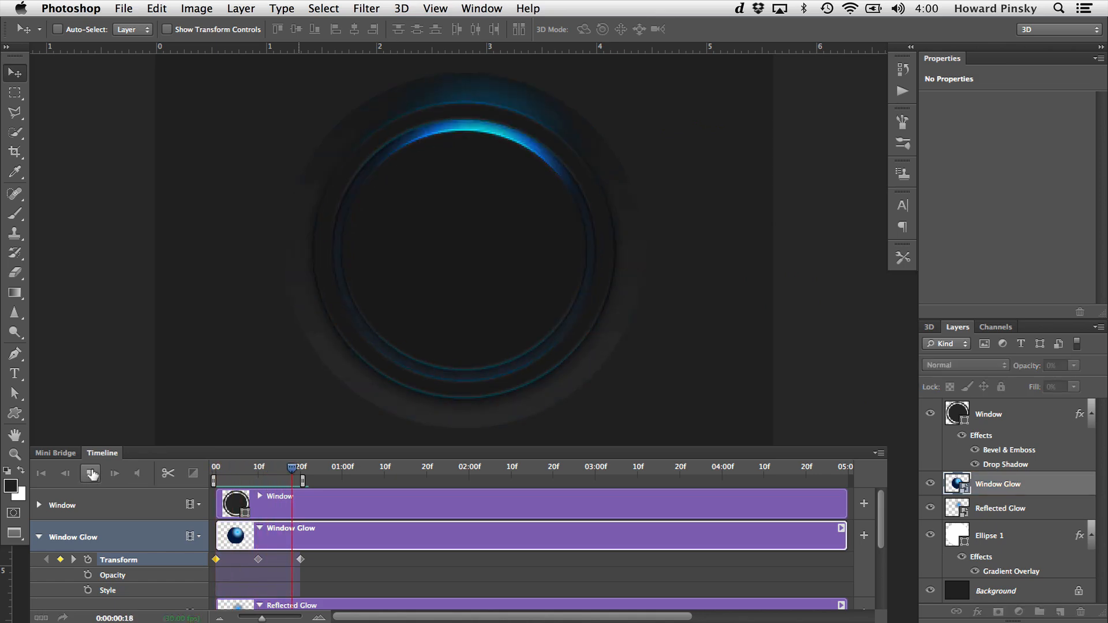
pyautogui.click(91, 474)
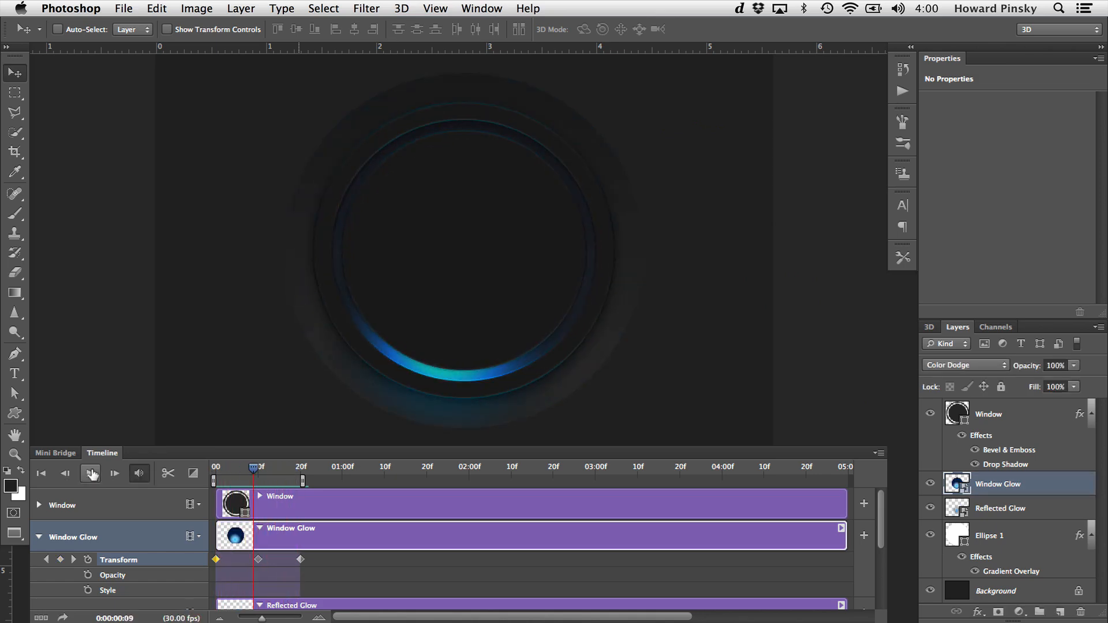
# - Open Save for Web for the document and set the export format to GIF
pyautogui.click(126, 8)
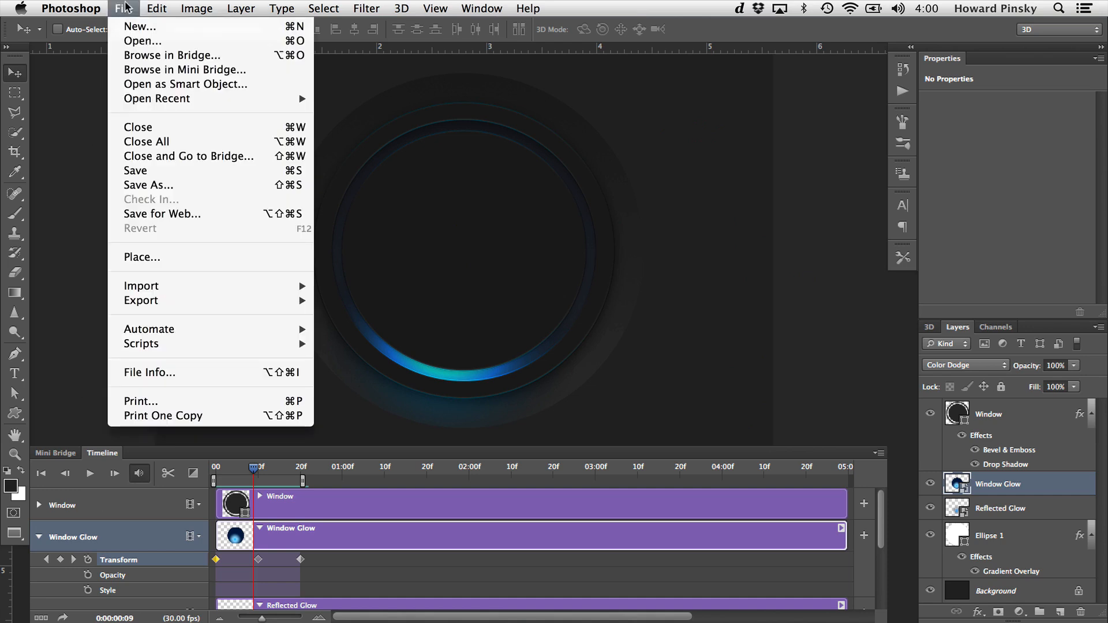
pyautogui.click(215, 214)
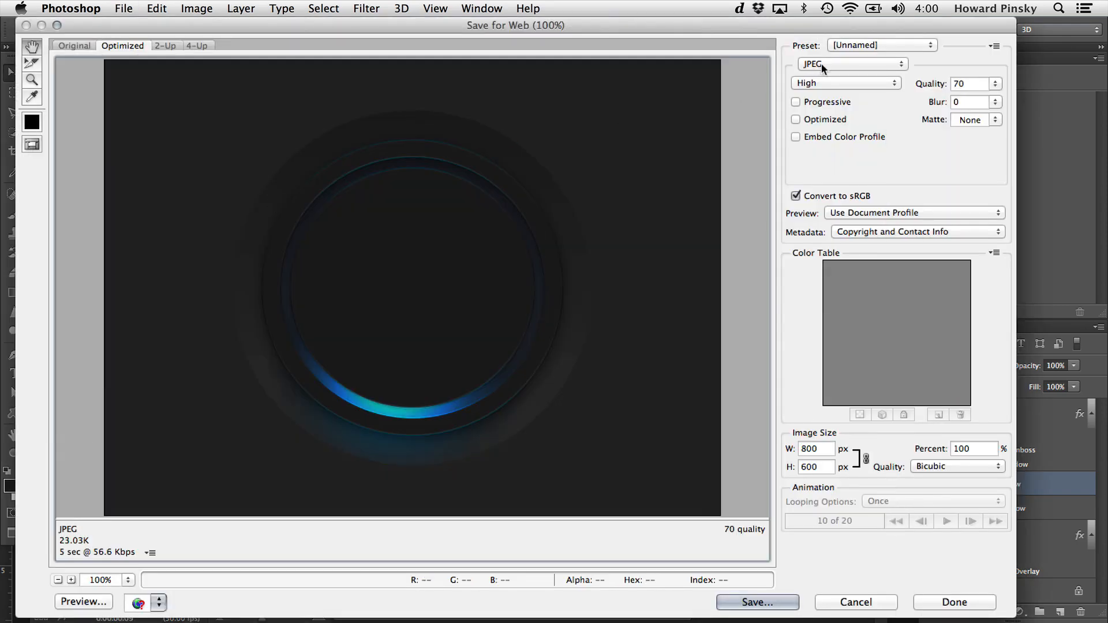
pyautogui.click(822, 64)
pyautogui.click(819, 63)
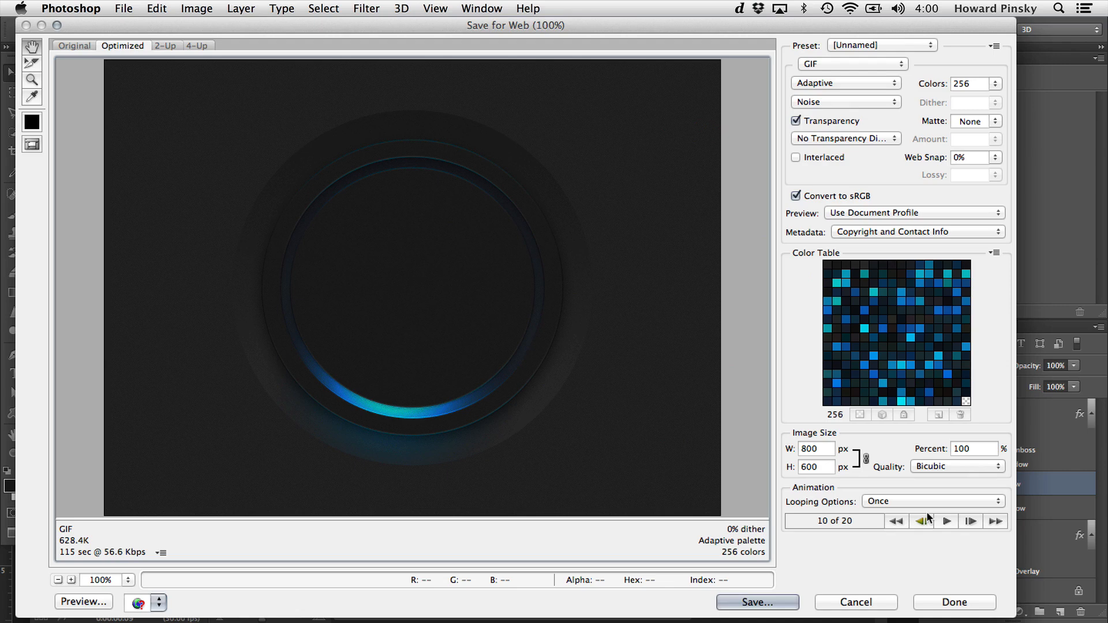
# - Set the GIF's looping option to Forever and preview the animation playback in the export dialog
pyautogui.click(947, 501)
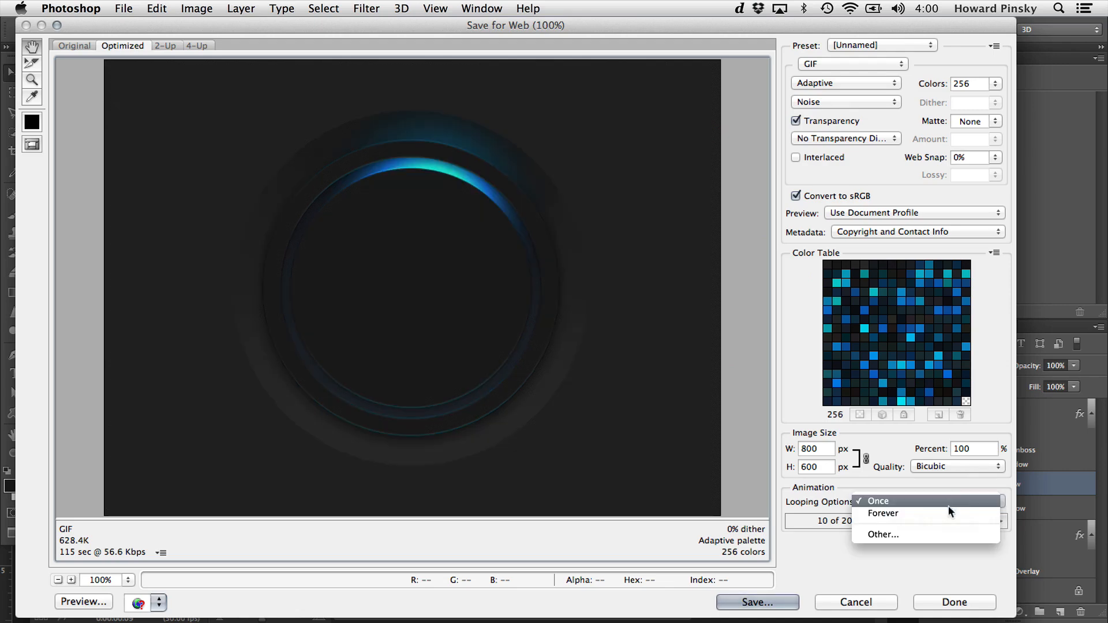
pyautogui.click(948, 511)
pyautogui.click(944, 522)
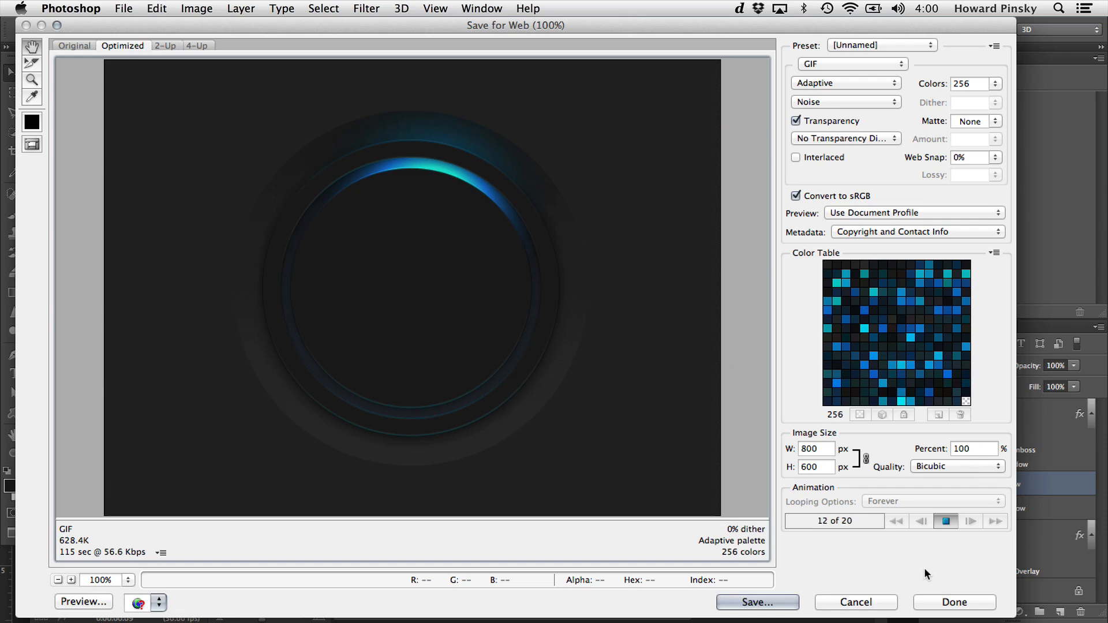
pyautogui.click(947, 521)
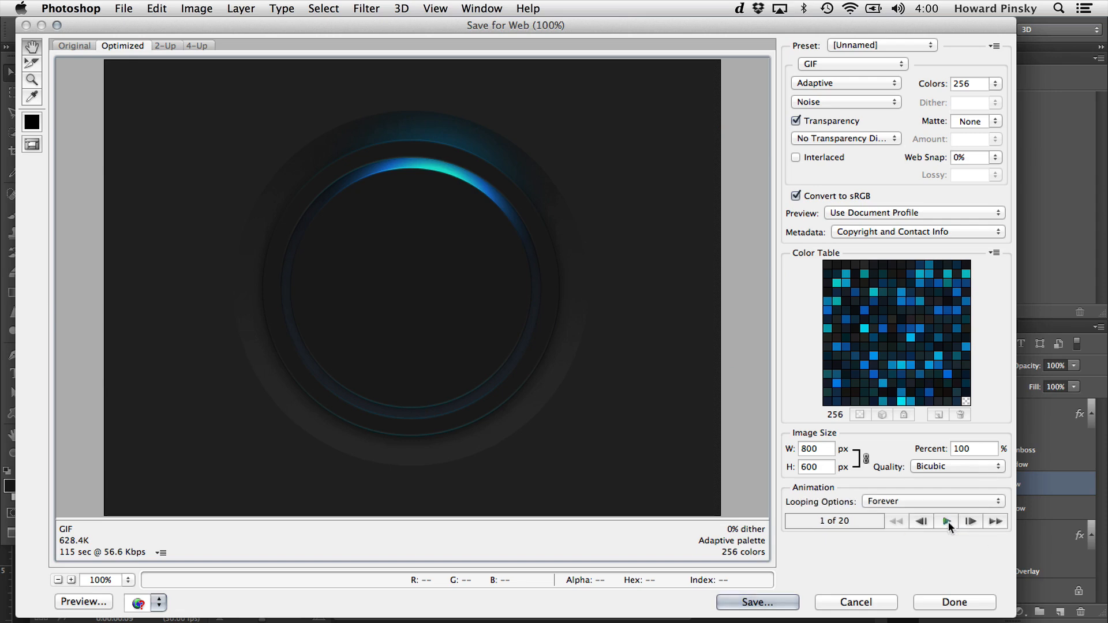